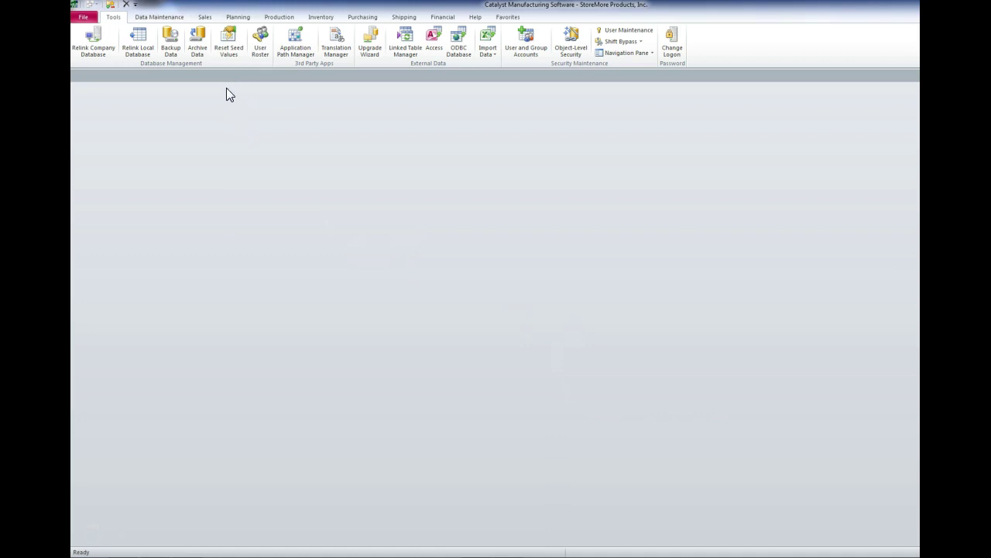
Open Quote Entry and use the advanced quote search to load the Hoyt Hardware draft quote dated 3/16/2018
left_click(208, 20)
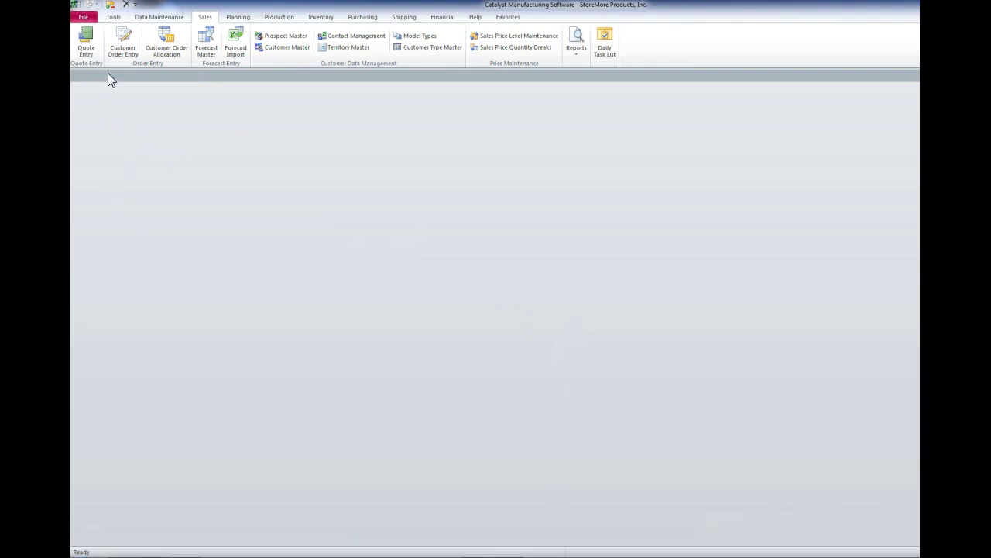
left_click(92, 48)
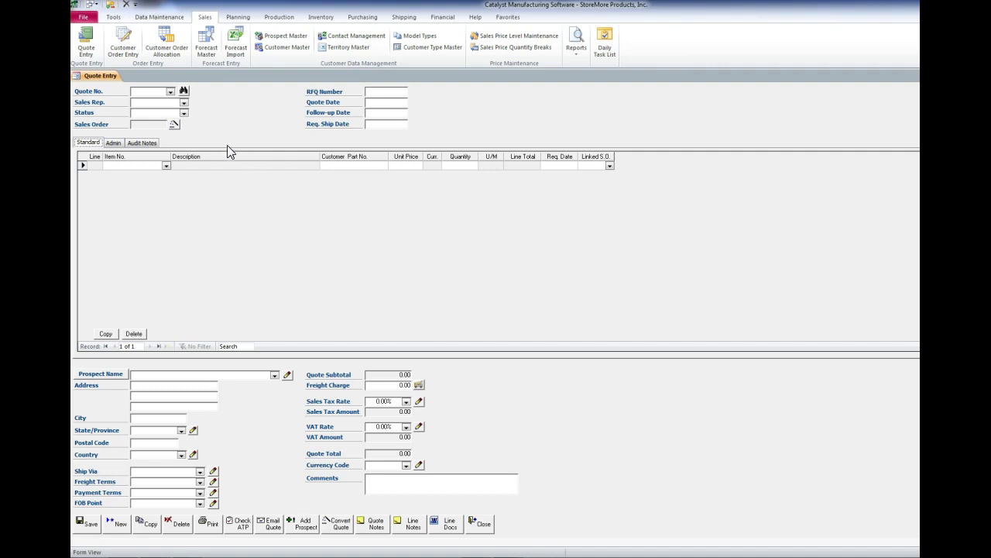
left_click(171, 93)
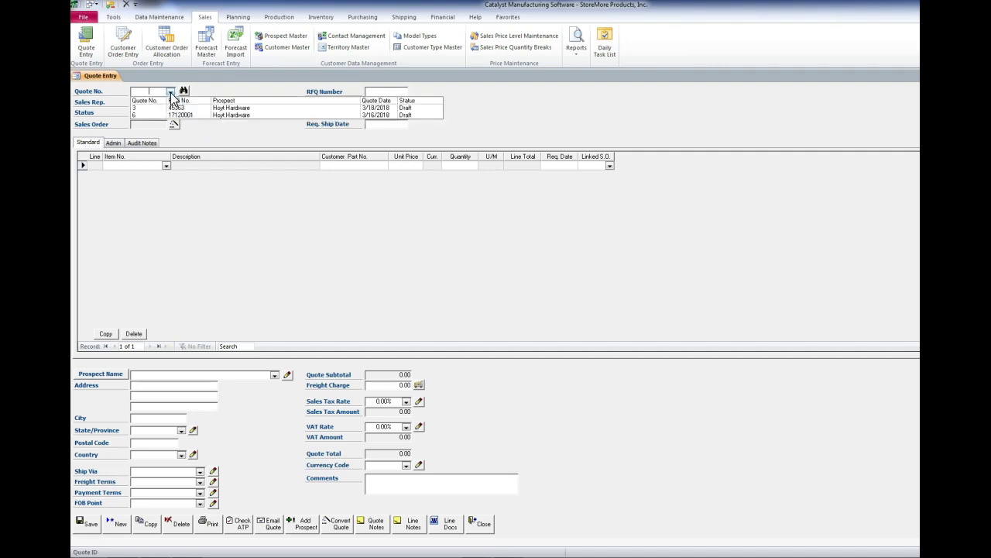
left_click(171, 92)
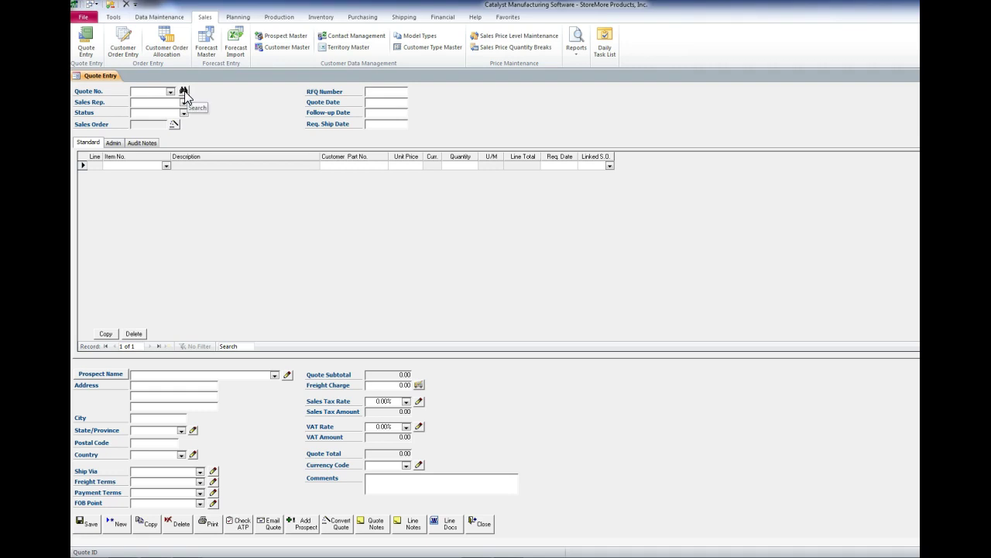
left_click(185, 92)
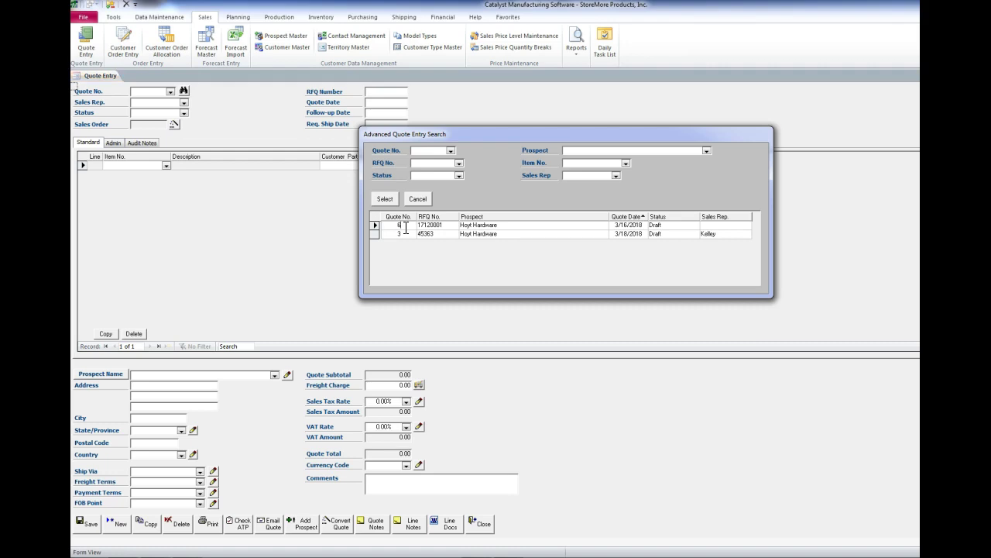
double_click(406, 227)
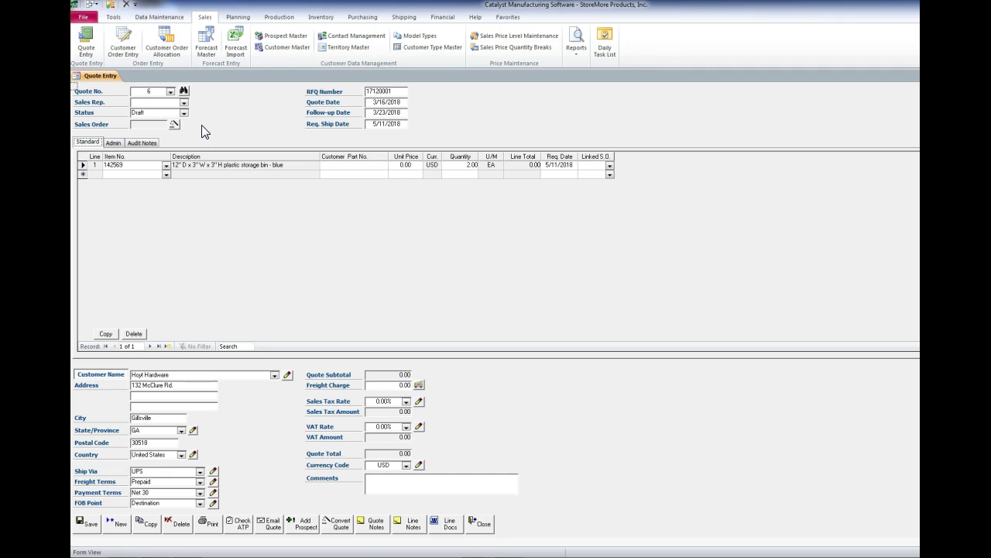
Read the Quote Entry help topic, including its header and footer field definitions, and close the help
key("F1")
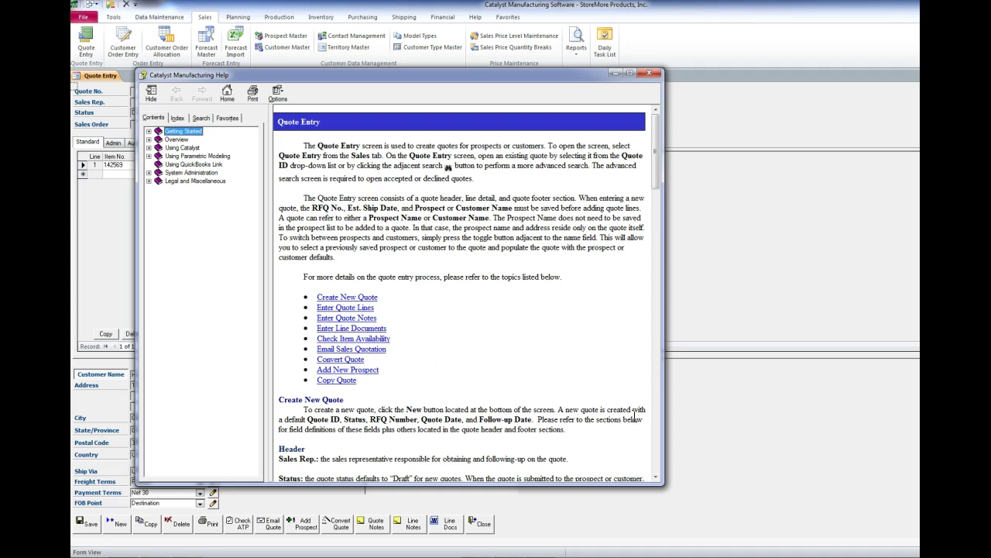
scroll(659, 446, "down", 8)
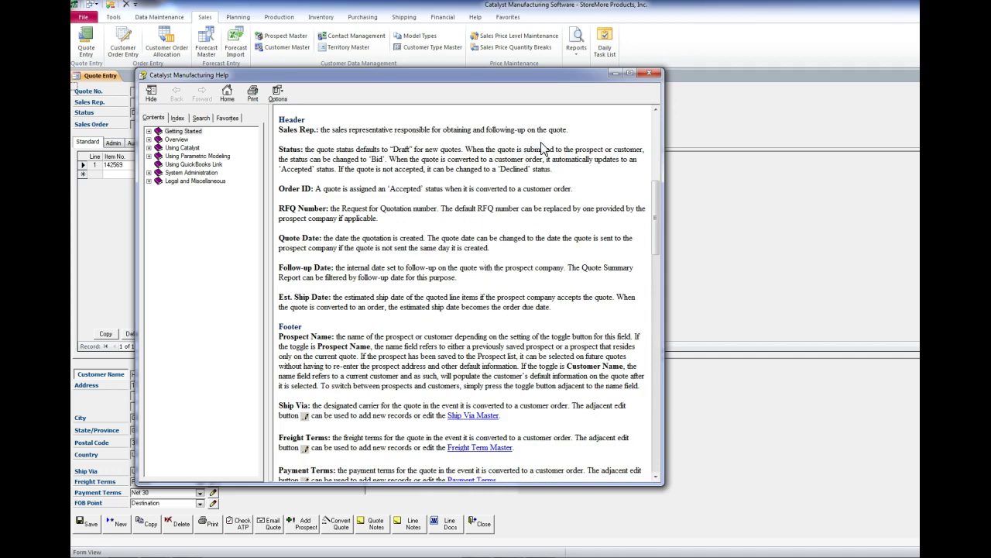
left_click(649, 73)
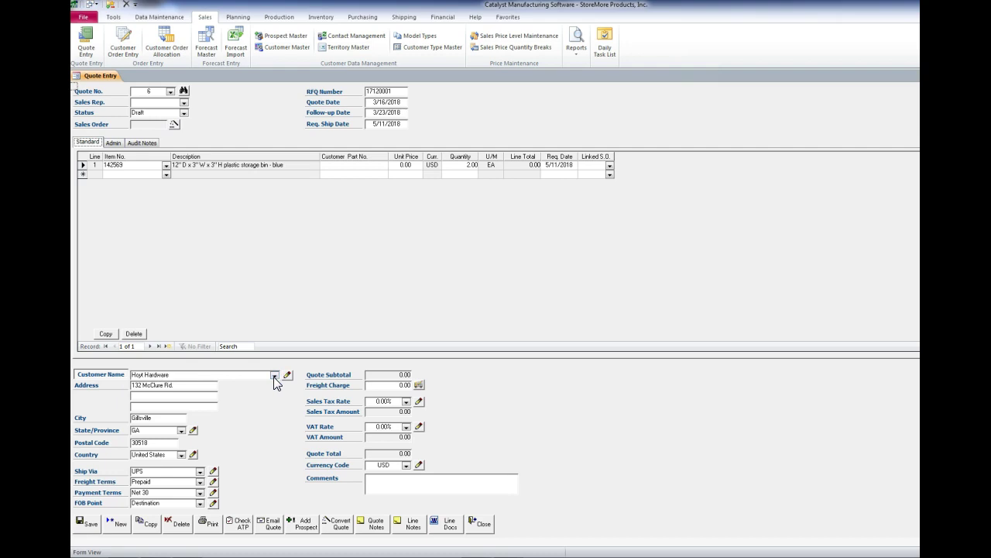
Switch the quote's name field to Prospect Name and review Hoyt Hardware's contacts, quotes, profile, admin and audit details in the prospect record
left_click(121, 375)
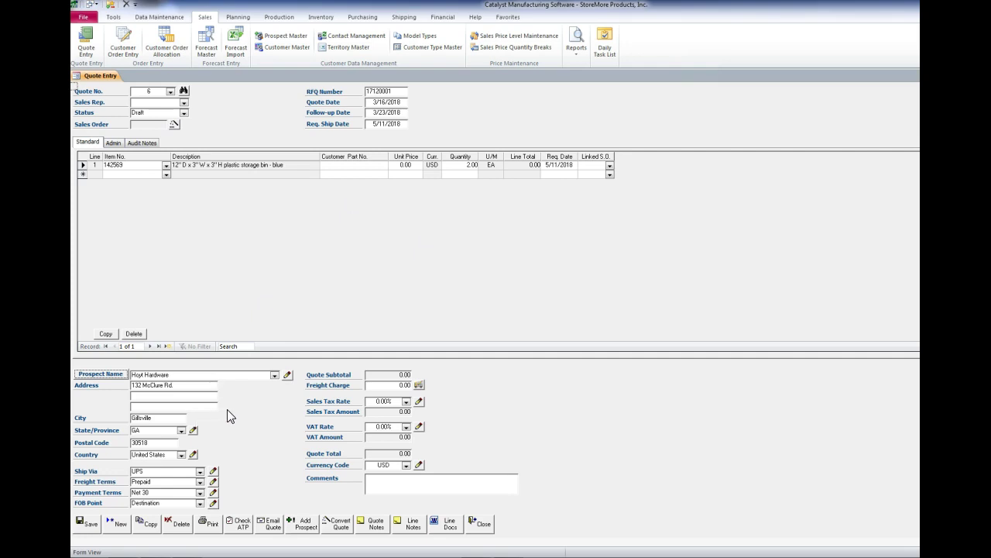
left_click(287, 375)
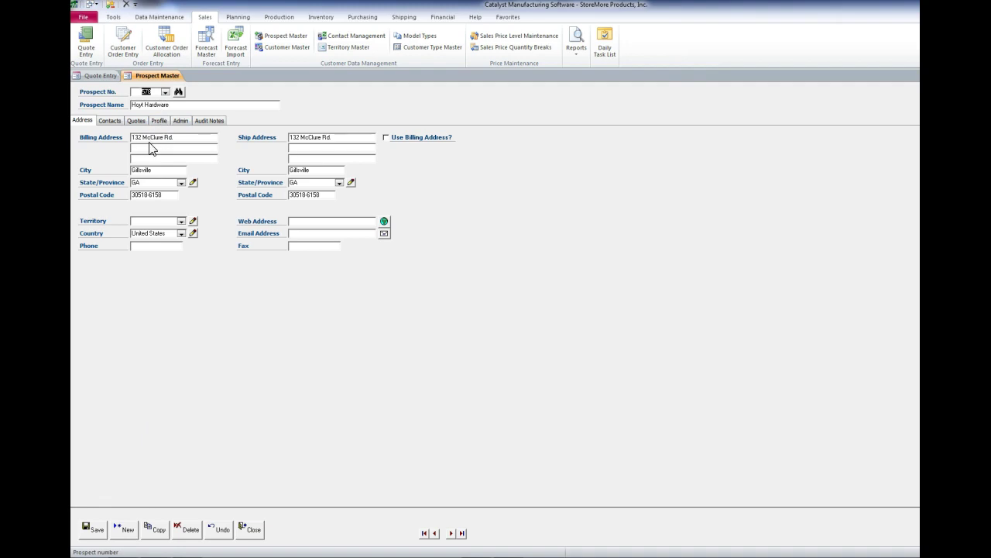
left_click(110, 121)
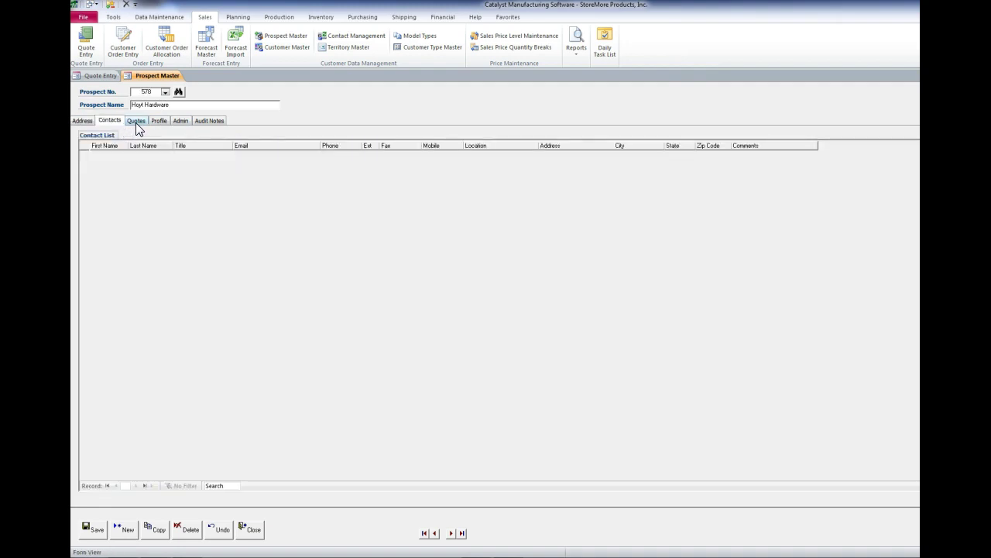
left_click(136, 123)
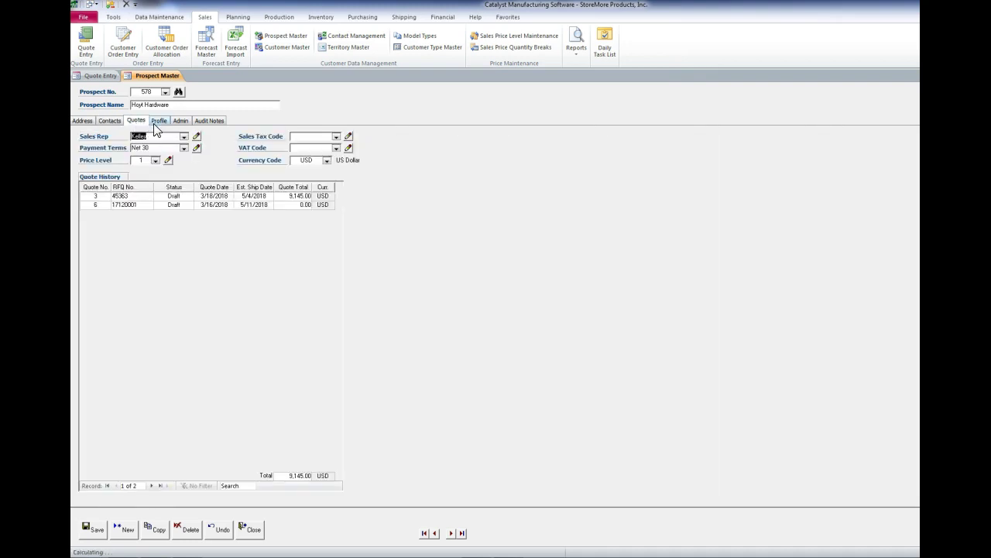
left_click(159, 123)
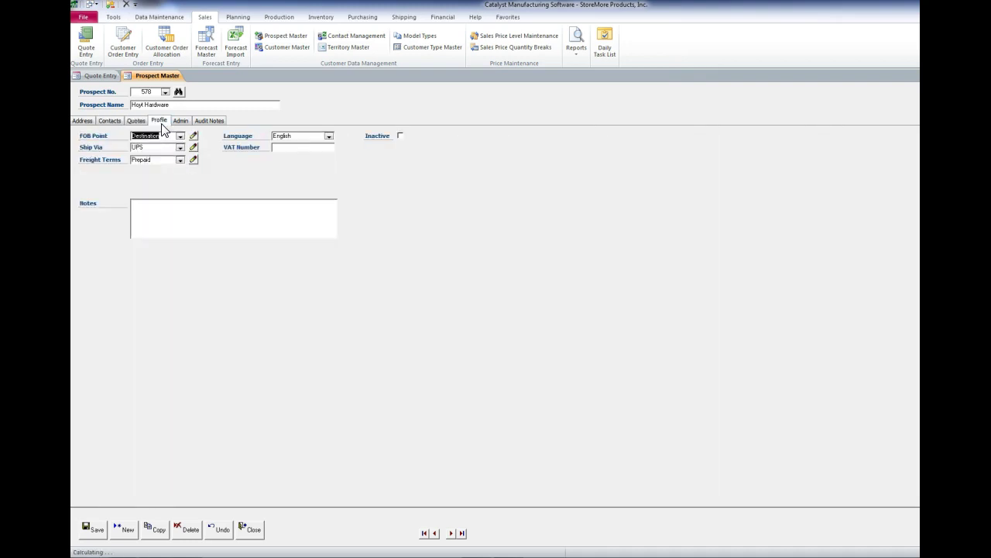
left_click(175, 122)
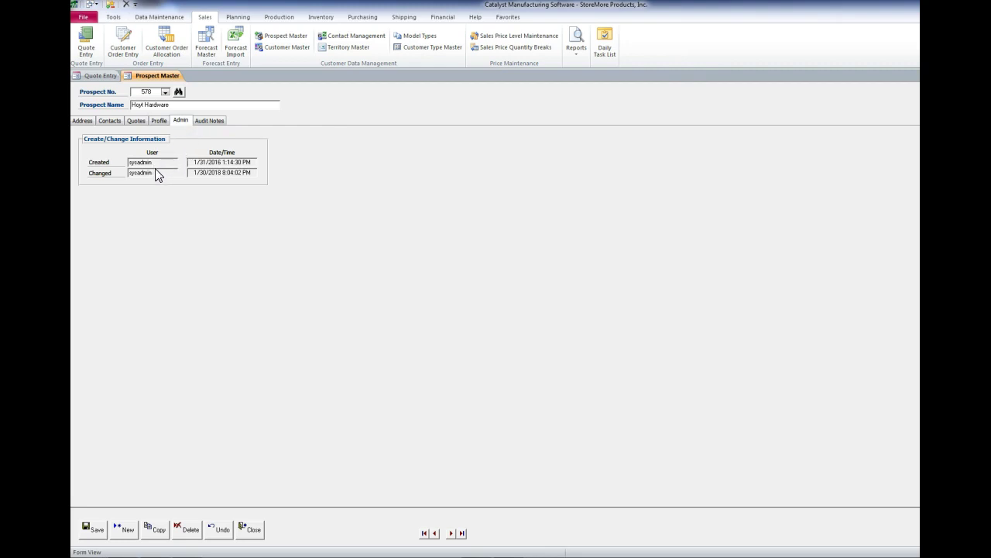
left_click(208, 121)
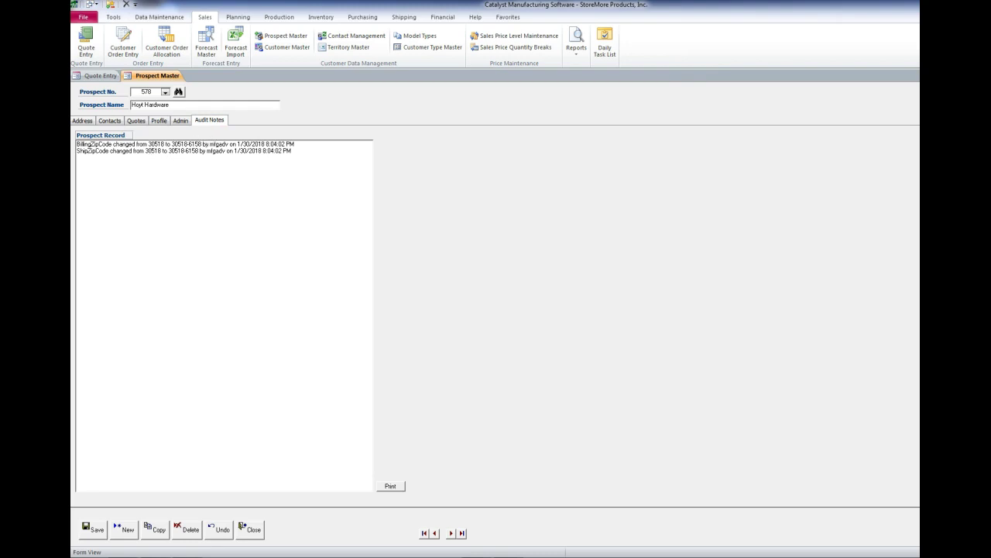
left_click(82, 120)
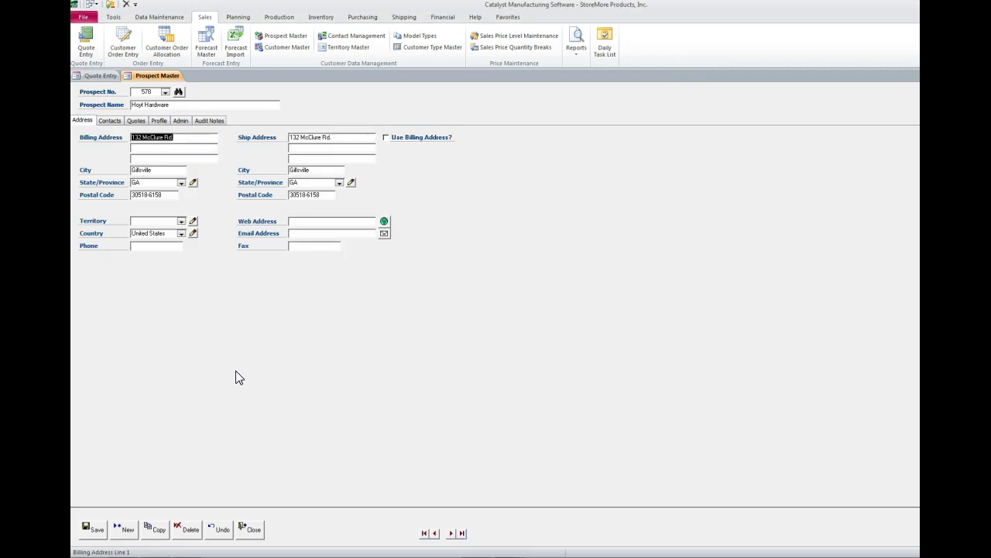
left_click(249, 533)
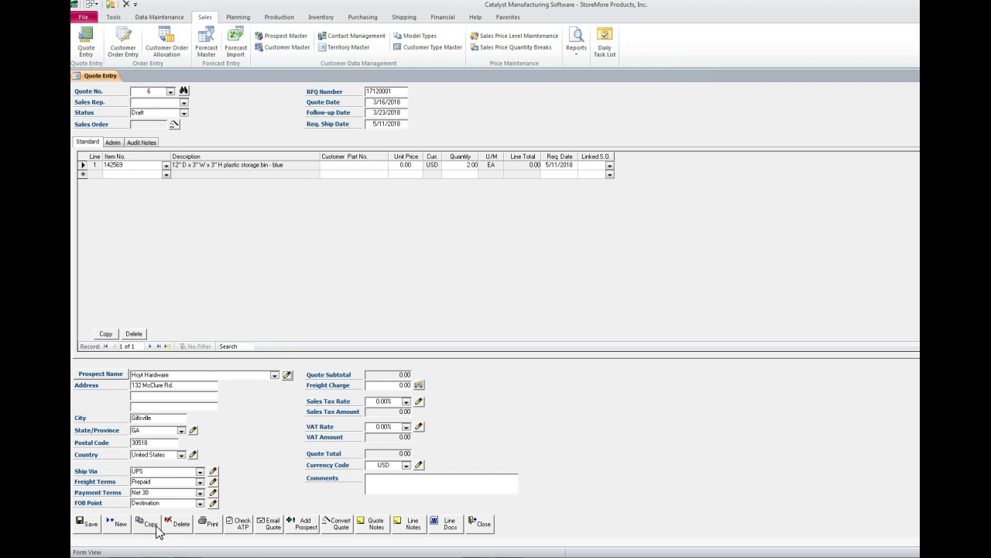
Preview the printed sales quotation at a readable size, and check the availability of the quote's items
left_click(207, 526)
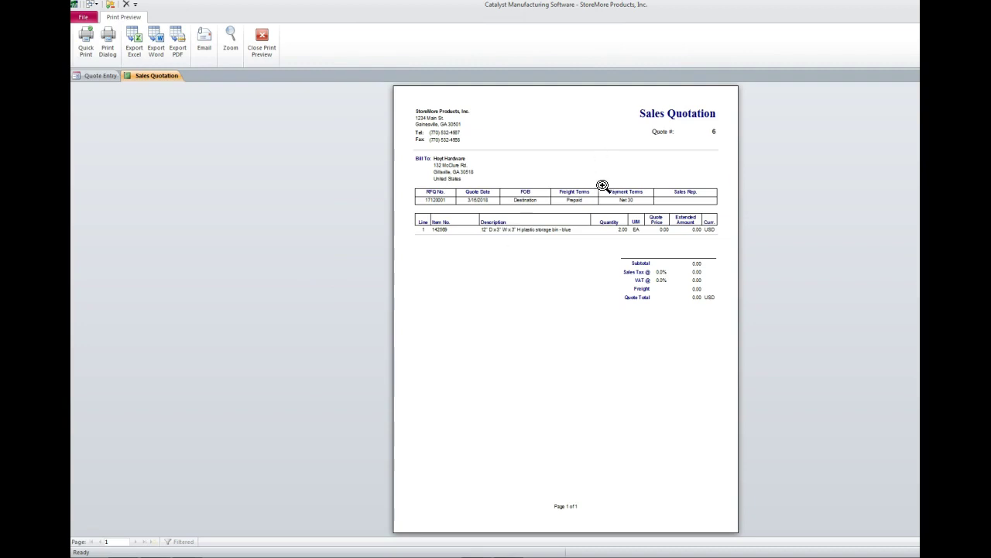
left_click(543, 160)
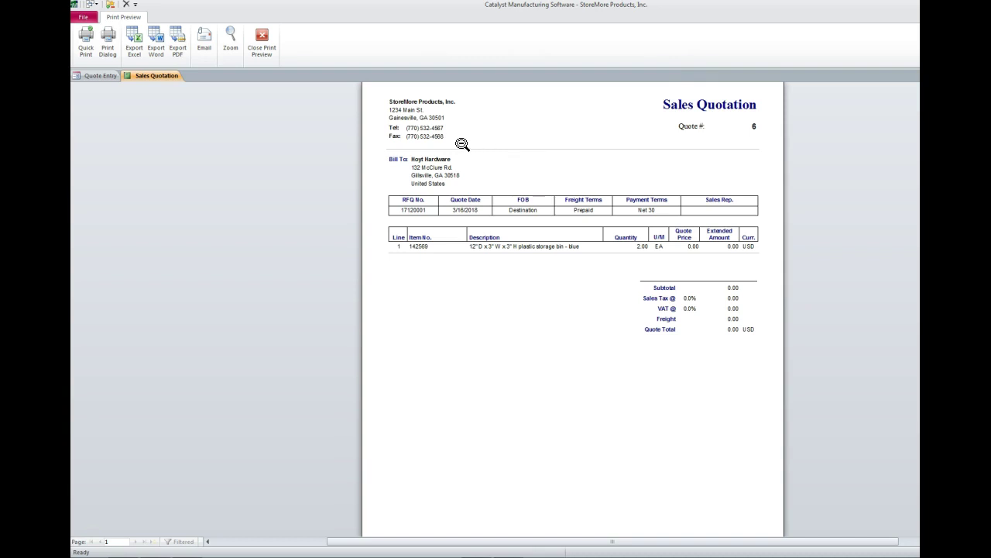
left_click(261, 40)
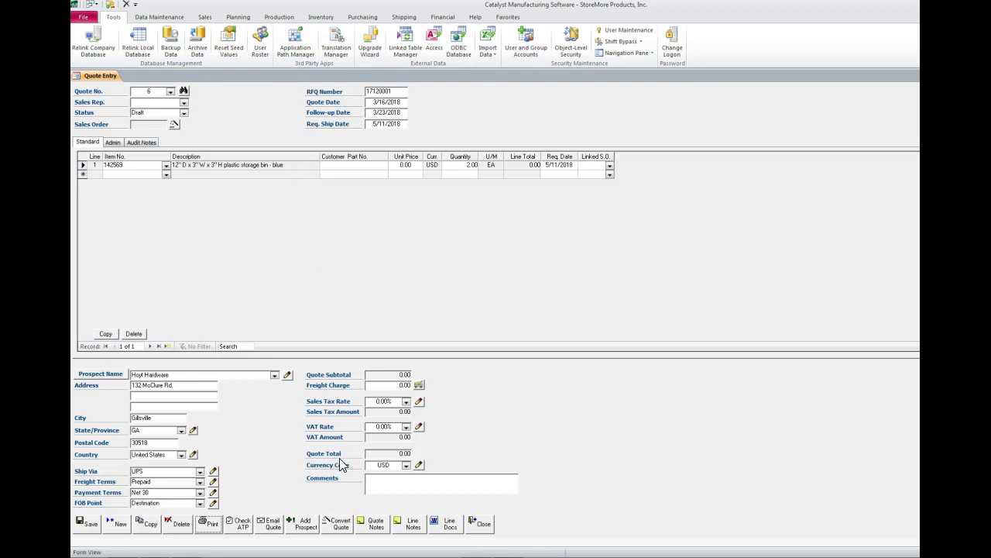
left_click(242, 525)
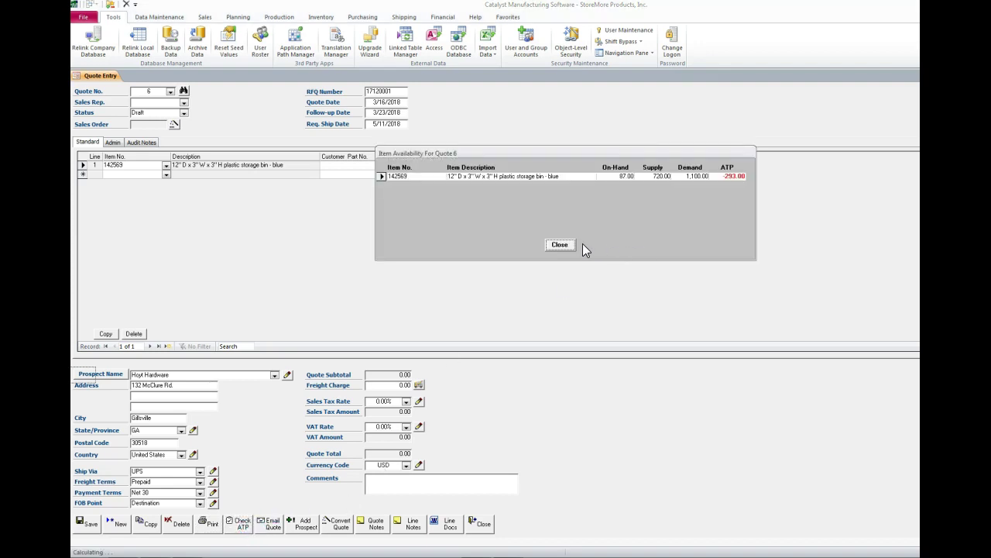
left_click(569, 246)
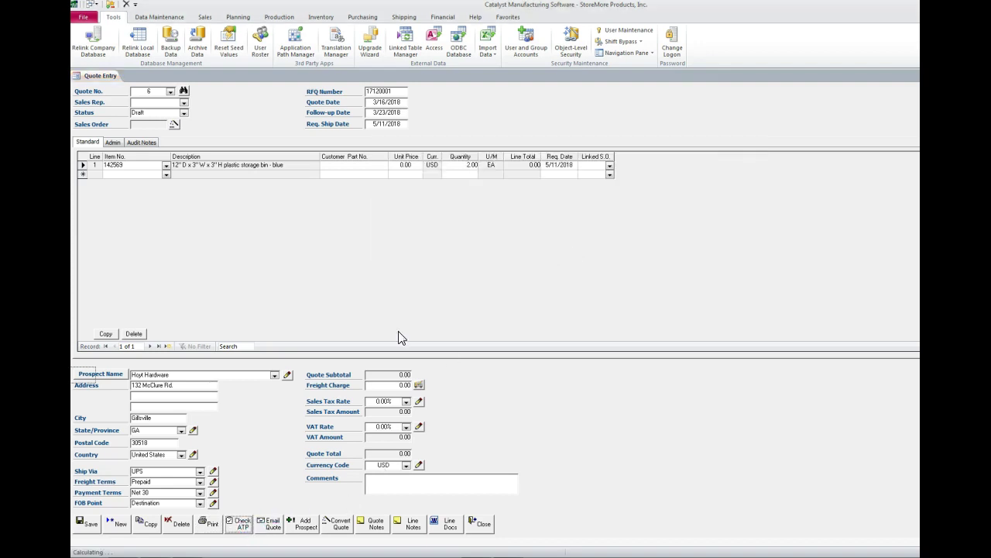
Look at the Email Quote form without sending anything, and close Quote Entry
left_click(271, 524)
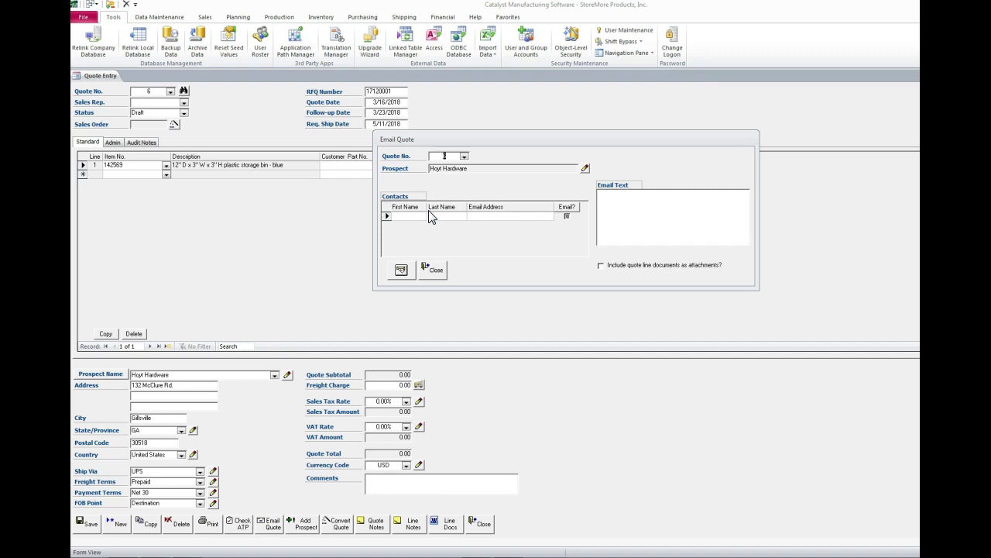
left_click(436, 270)
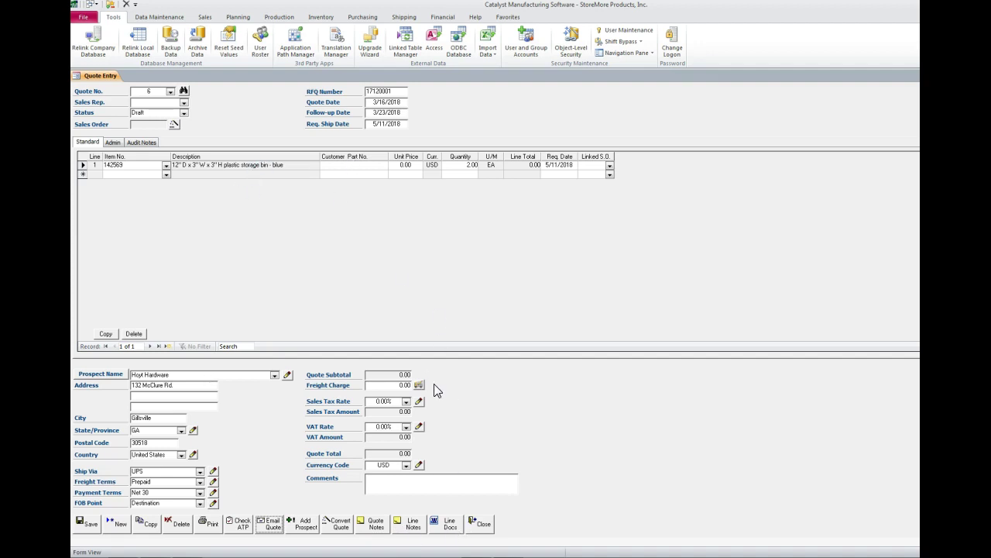
left_click(486, 522)
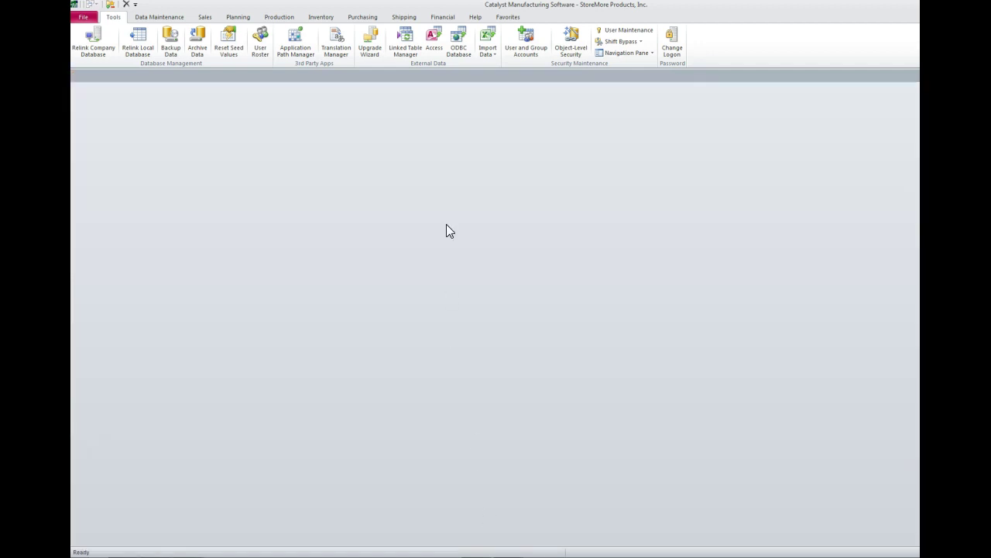
Create a new customer order for Foster's Hardware and view that customer's master record
left_click(203, 18)
left_click(132, 47)
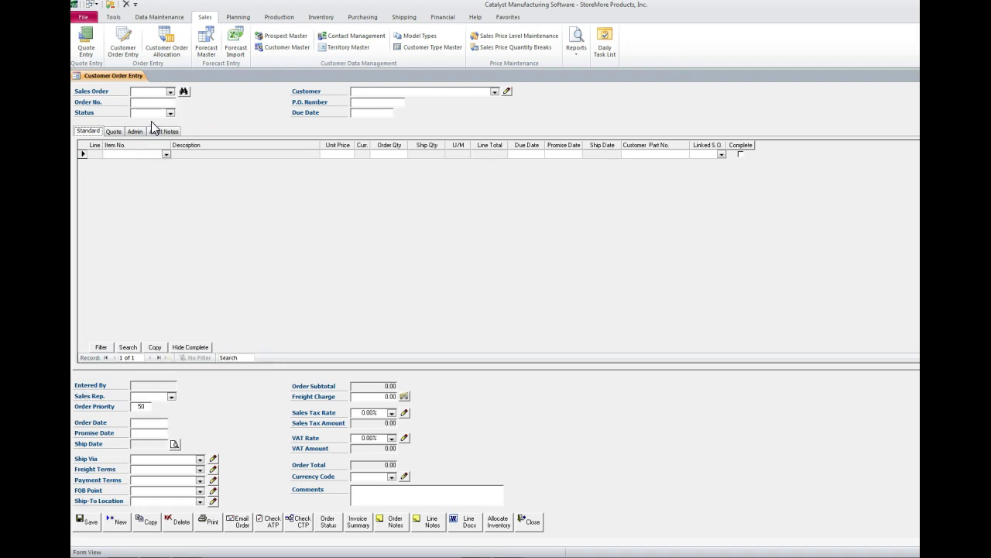
left_click(117, 522)
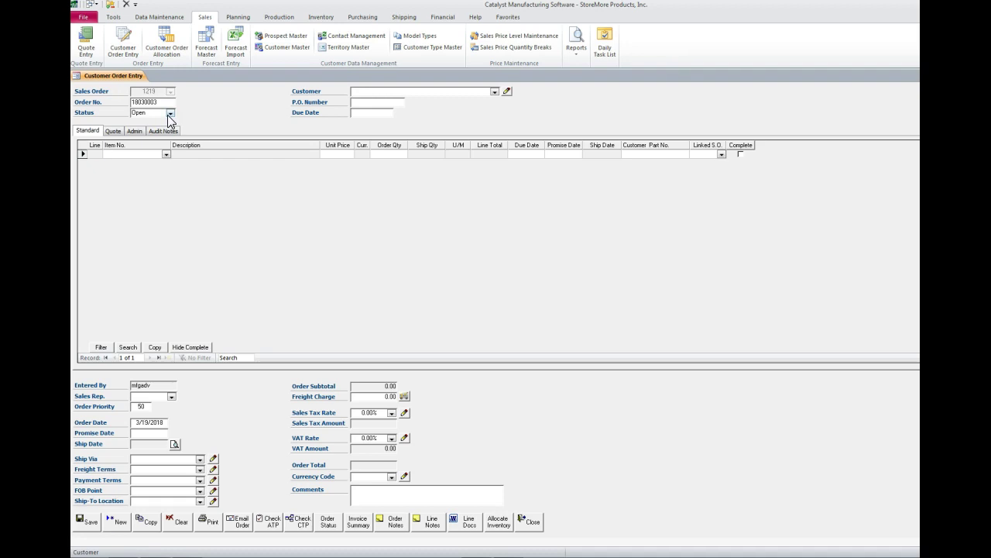
left_click(499, 93)
scroll(470, 115, "down", 2)
left_click(469, 115)
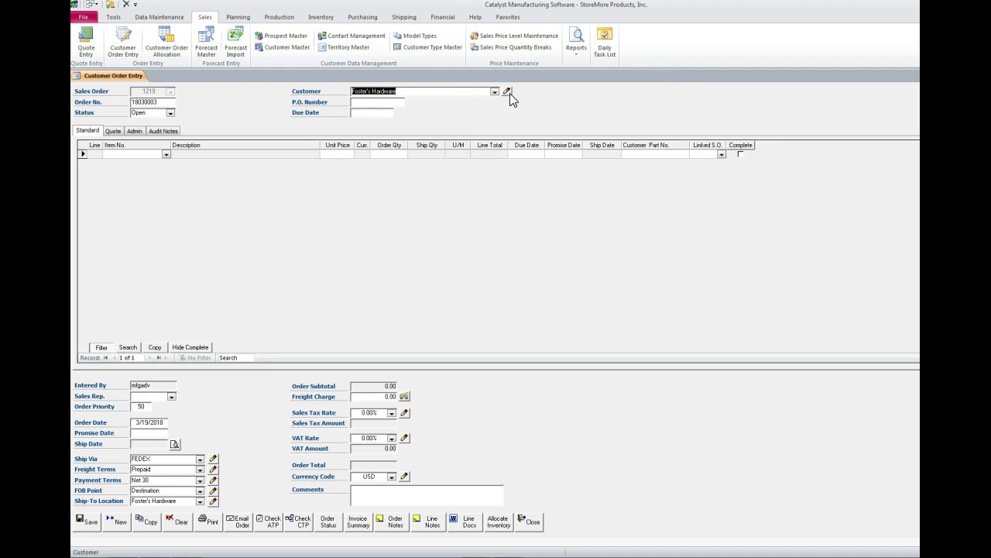
left_click(507, 92)
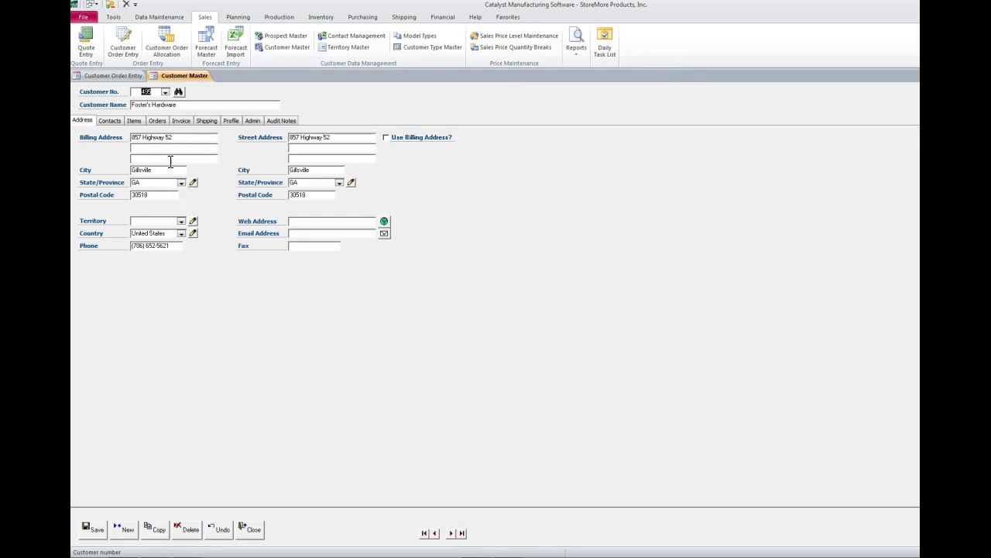
left_click(248, 529)
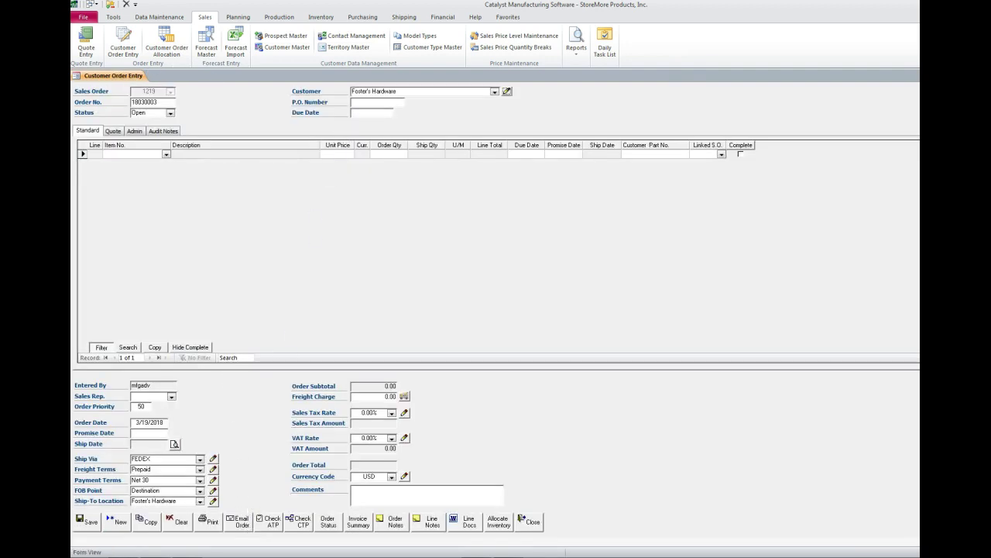
Enter the customer's P.O. number on the new order and set its due date to 3/30/2018
left_click(381, 103)
left_click(374, 114)
left_click(399, 113)
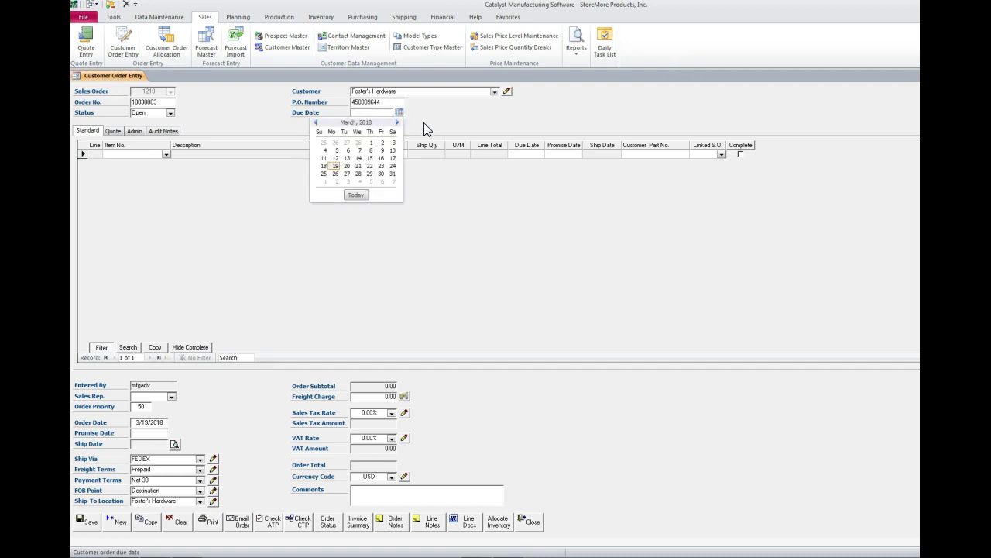
left_click(382, 174)
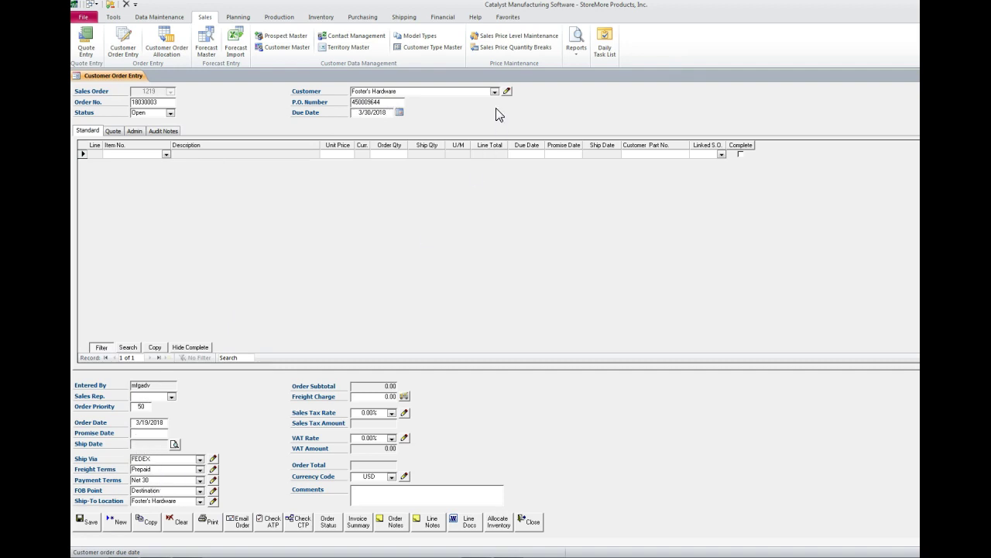
View the shipping terms and ship-to locations in Foster's Hardware's customer master record, and close the record
left_click(507, 92)
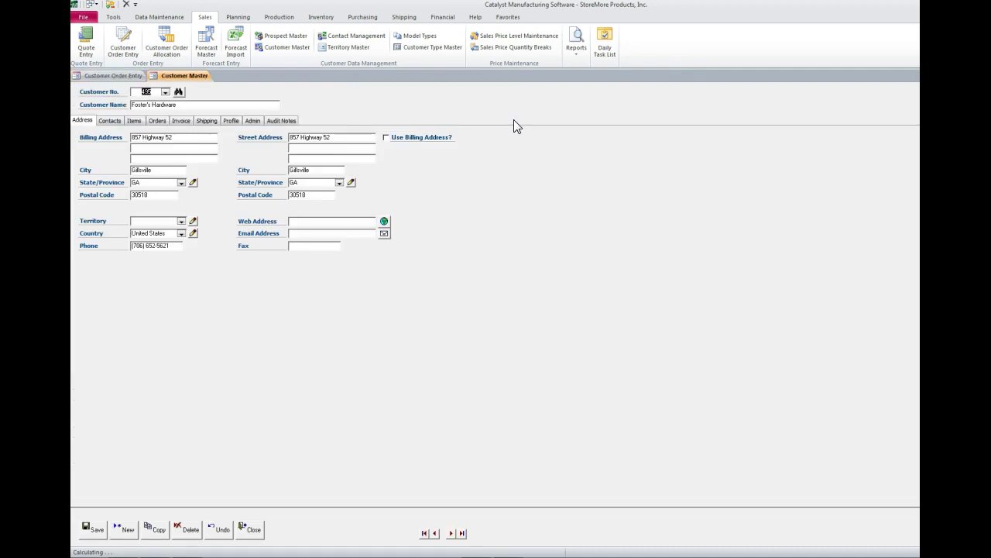
left_click(207, 121)
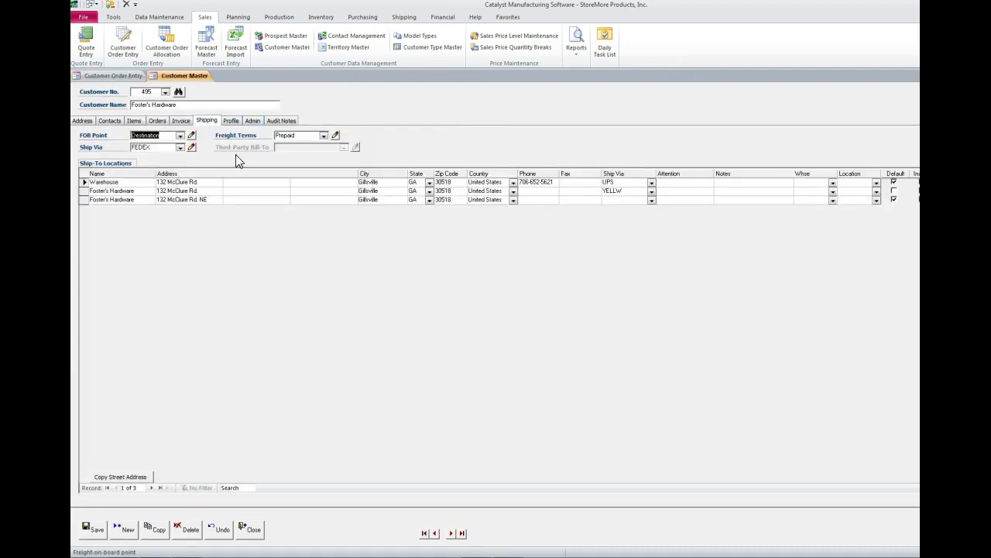
left_click(250, 532)
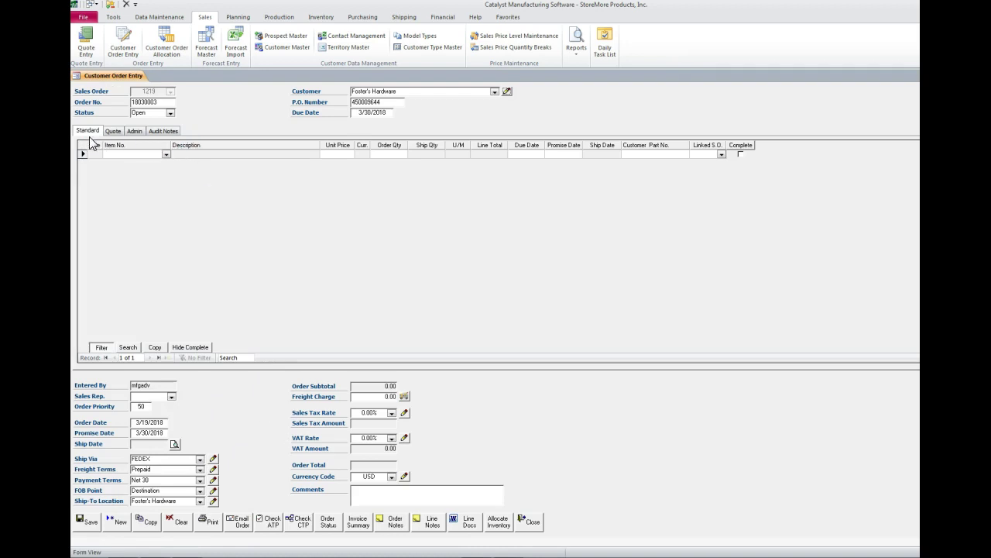
Check the items offered for the first order line, and view the part number cross-reference in the customer's master record
left_click(166, 154)
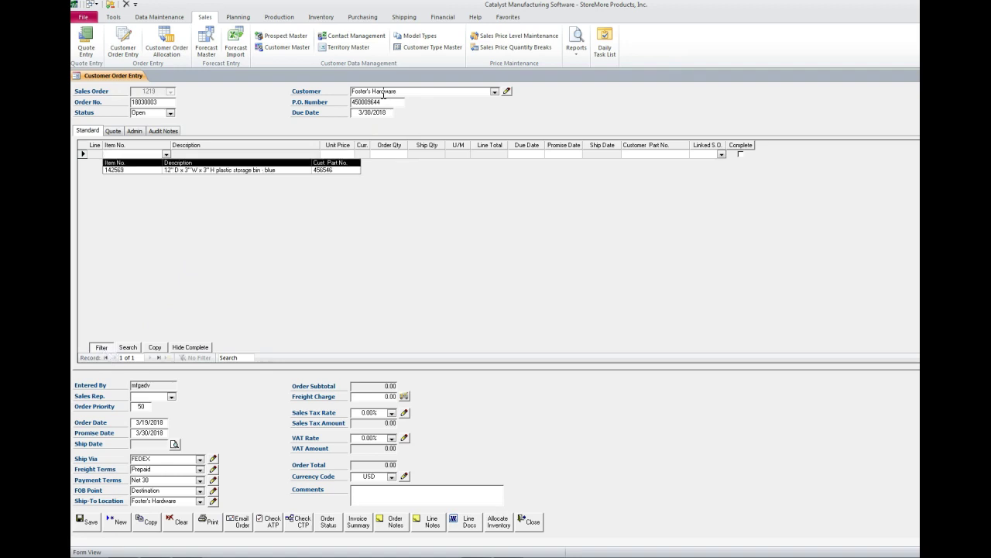
left_click(507, 92)
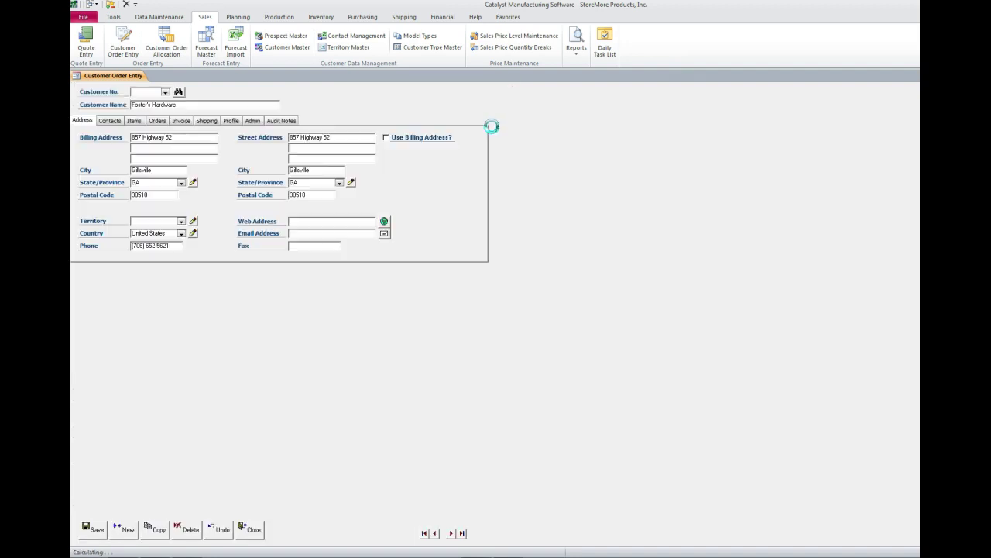
left_click(136, 122)
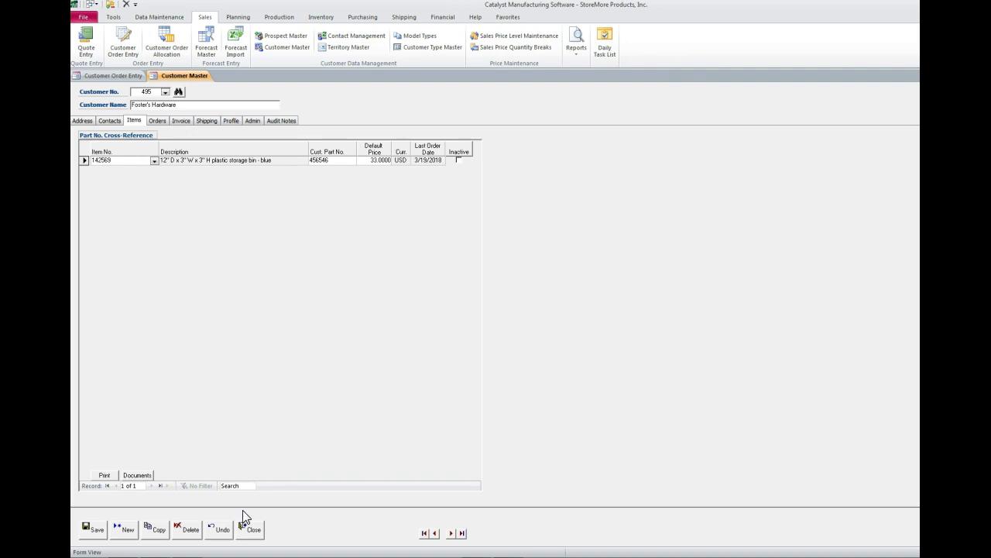
left_click(258, 532)
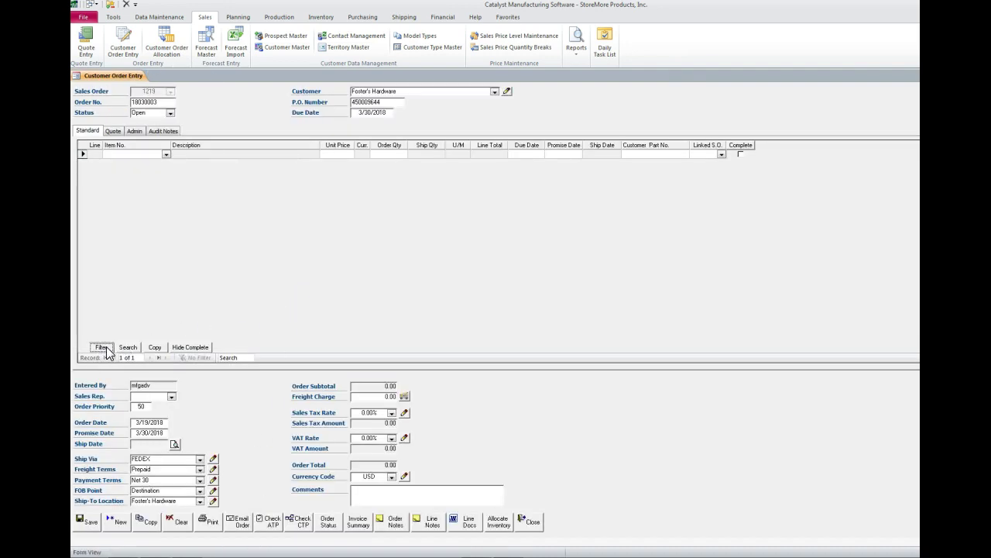
Turn off the customer item filter to list all items for the order line, and look at the item search form without selecting anything
left_click(165, 155)
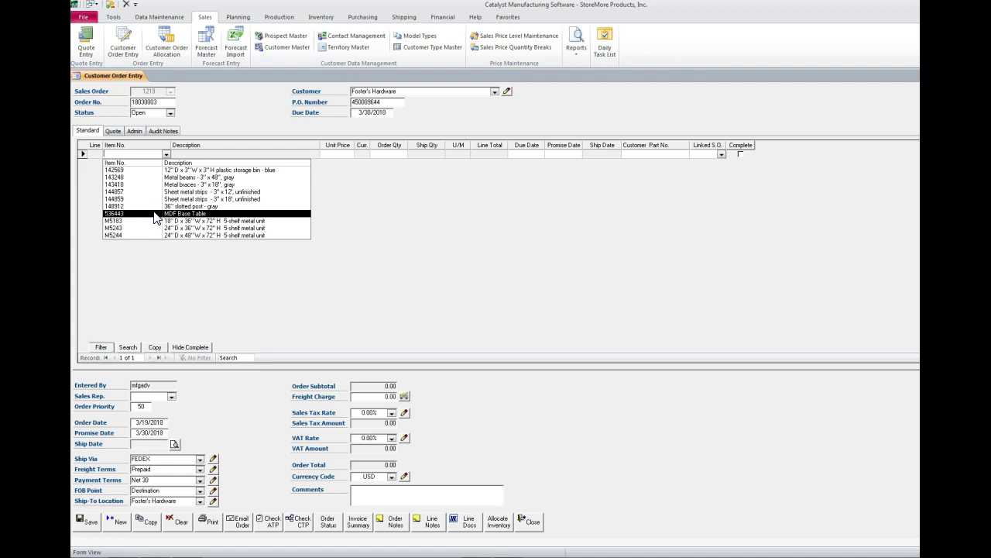
left_click(134, 347)
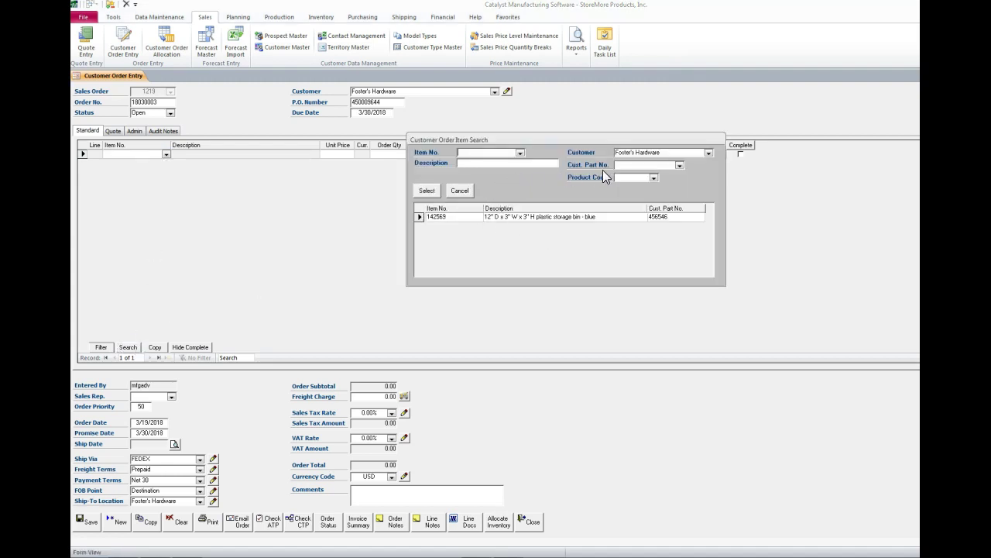
left_click(460, 192)
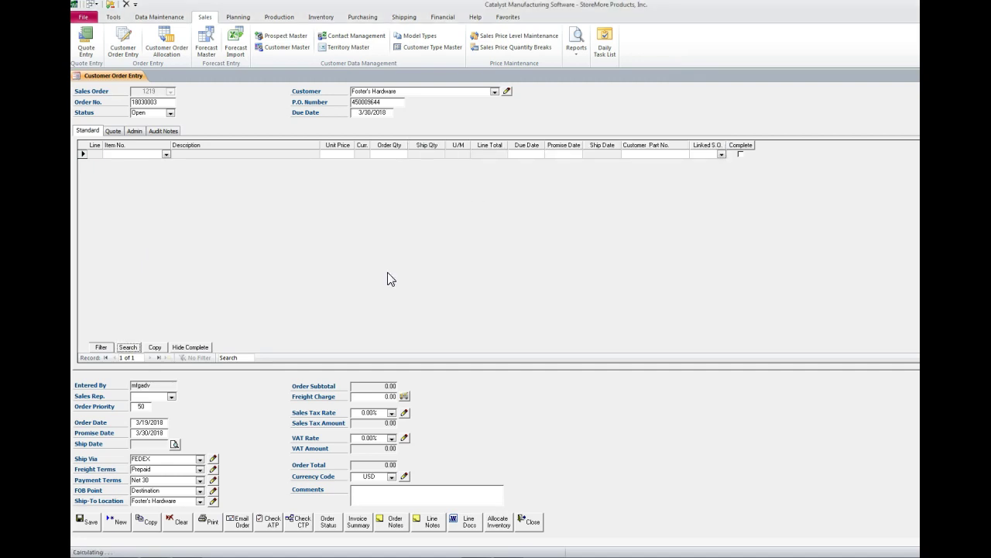
Add item 143418 (metal braces - 3" x 18", gray) as the first order line, with unit price 23 and order quantity 200
left_click(165, 154)
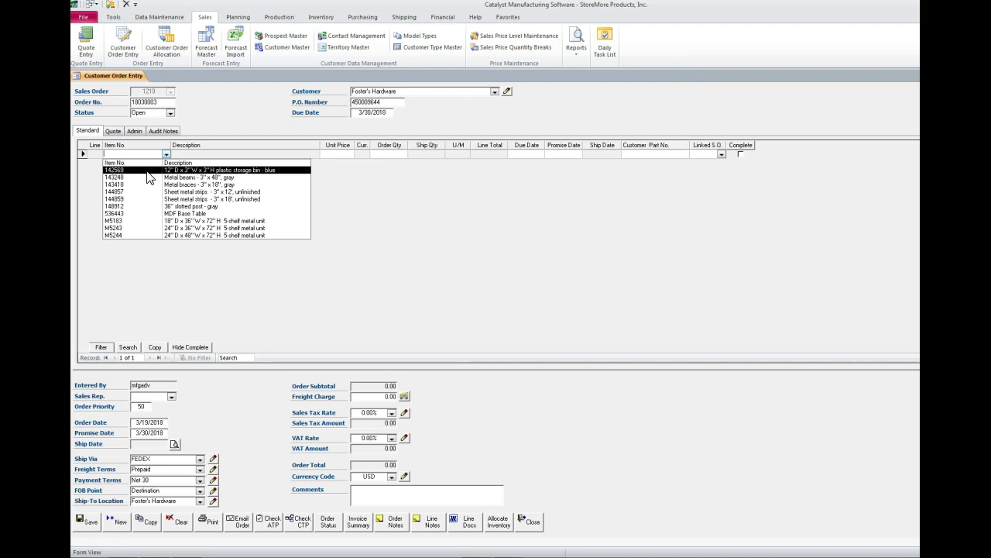
left_click(138, 190)
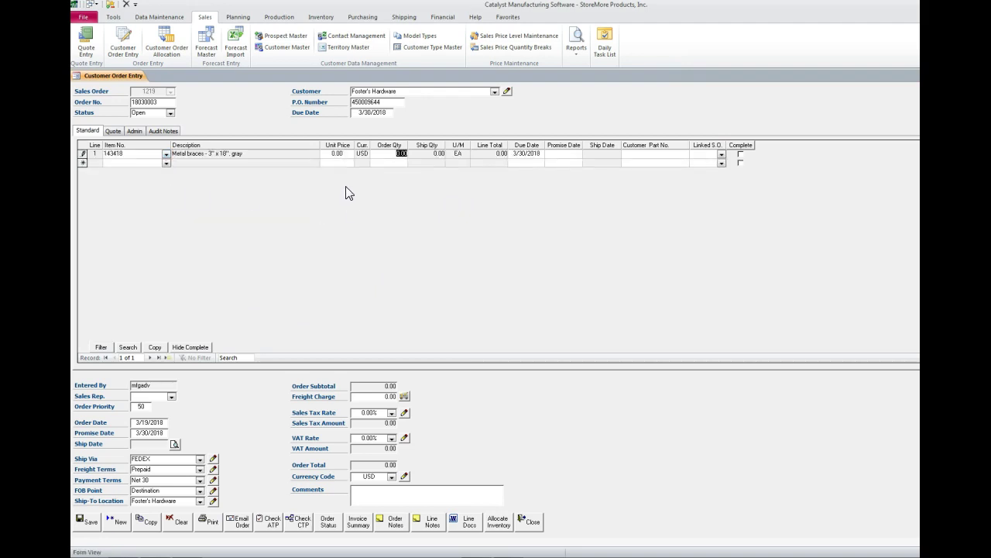
left_click(346, 154)
type("23")
key("Tab")
type("200")
key("Tab")
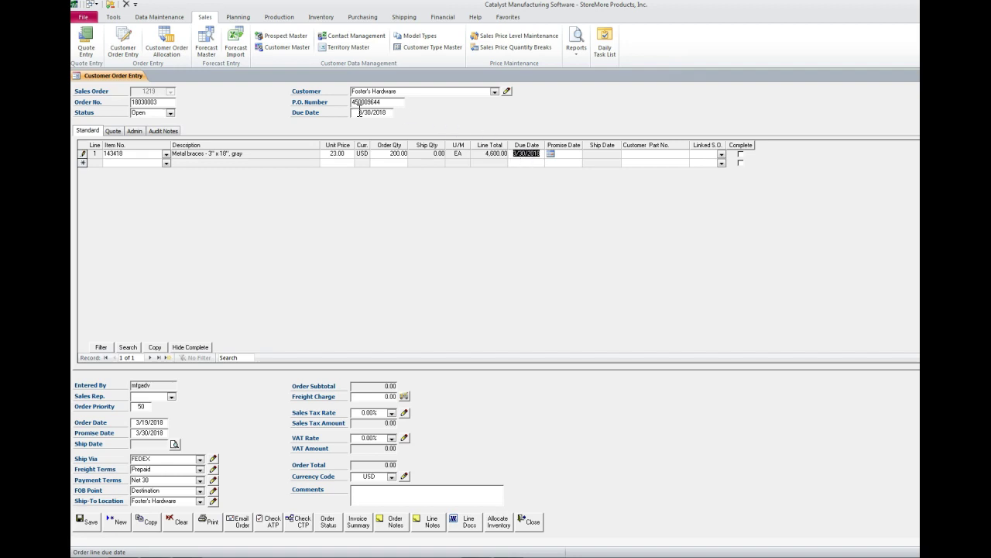
left_click(565, 155)
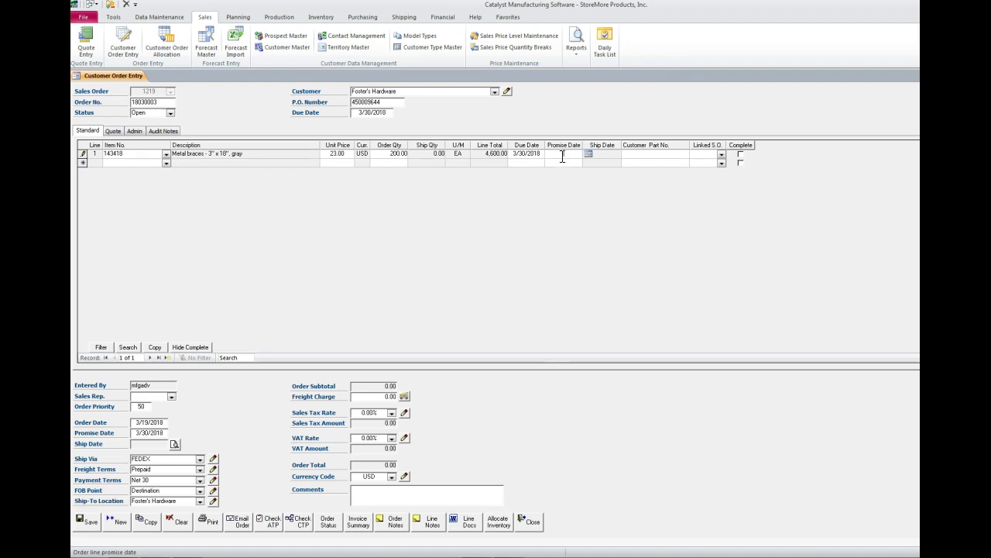
Look at the order's quote lines, and preview the printed sales order at a readable size
left_click(113, 132)
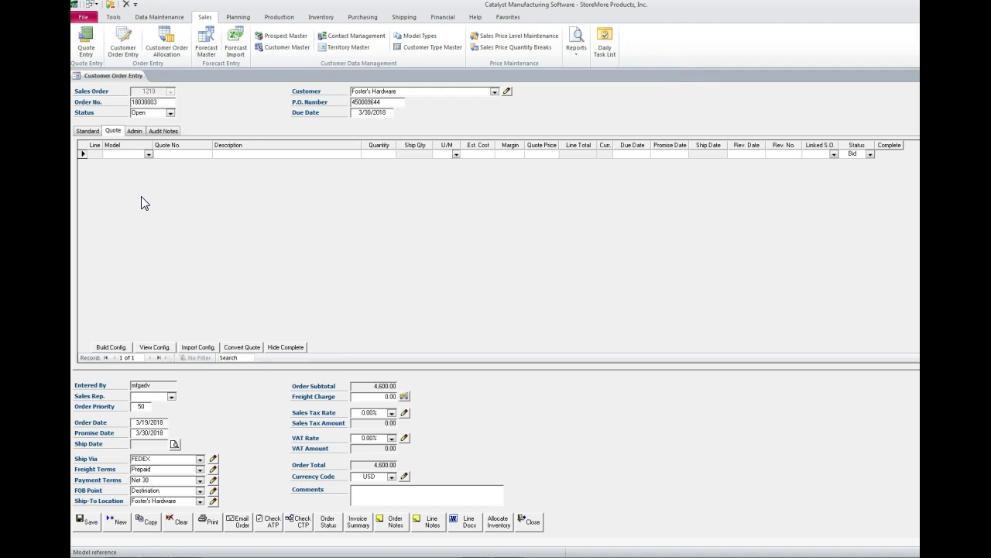
left_click(87, 131)
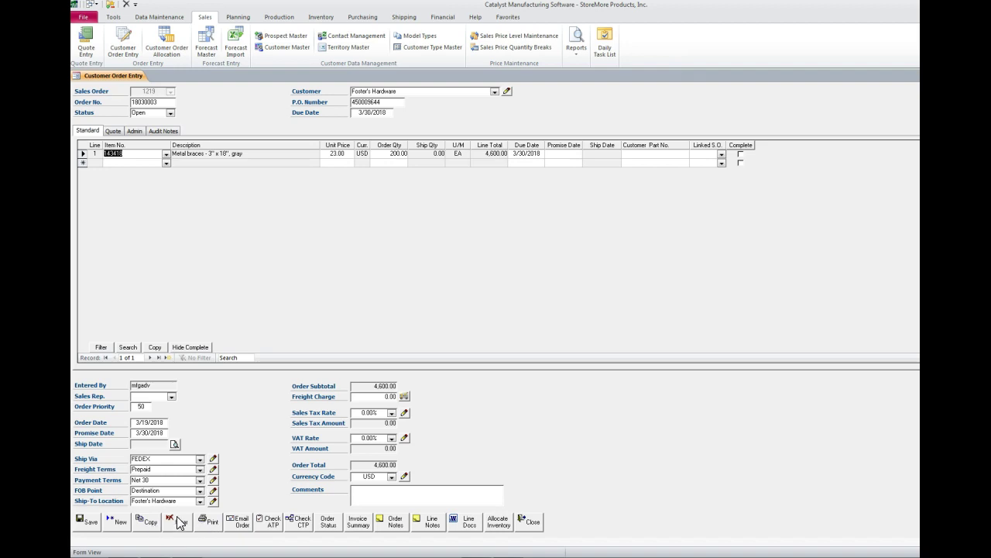
left_click(206, 522)
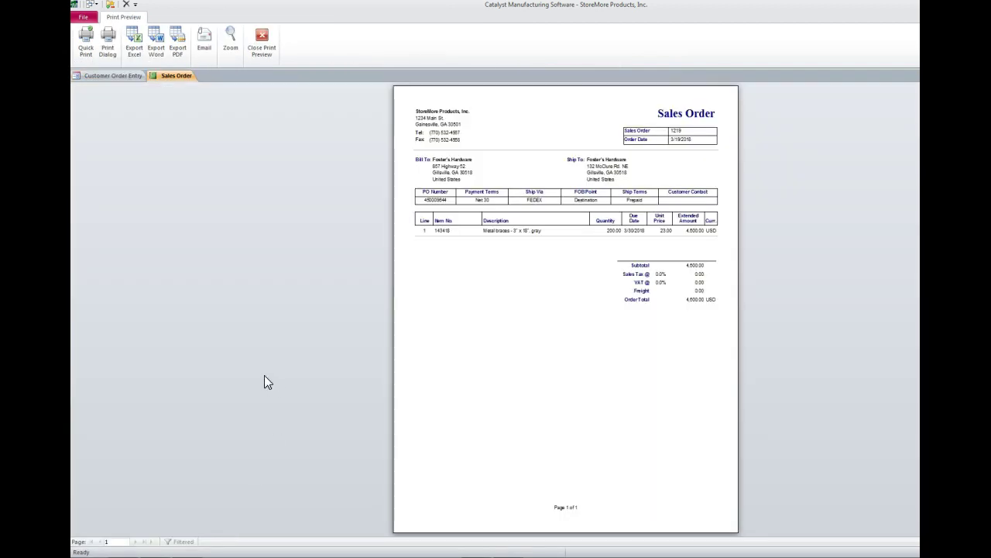
left_click(595, 216)
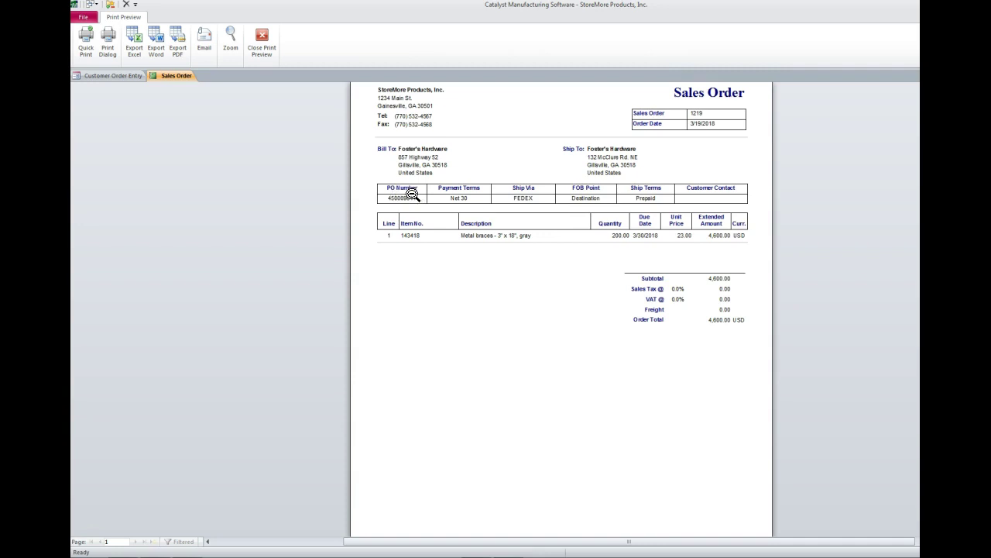
left_click(262, 40)
Look at the order acknowledgement email form, including its email text area, and close it without sending anything
left_click(242, 522)
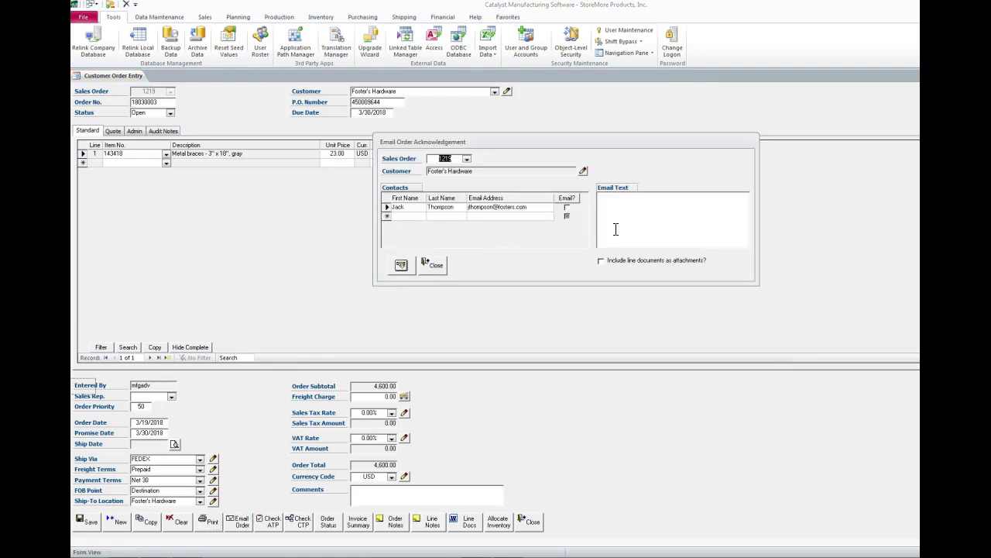
left_click(639, 214)
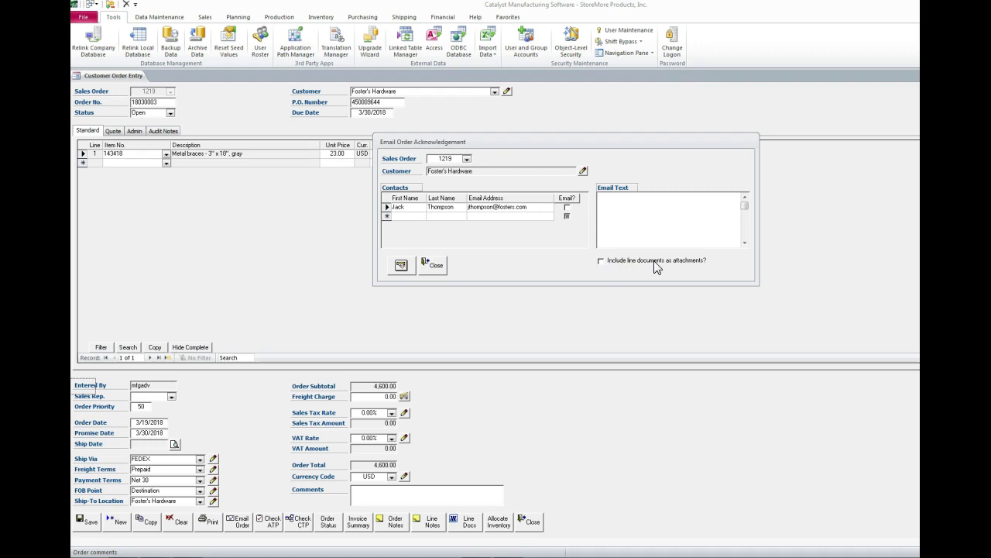
left_click(435, 265)
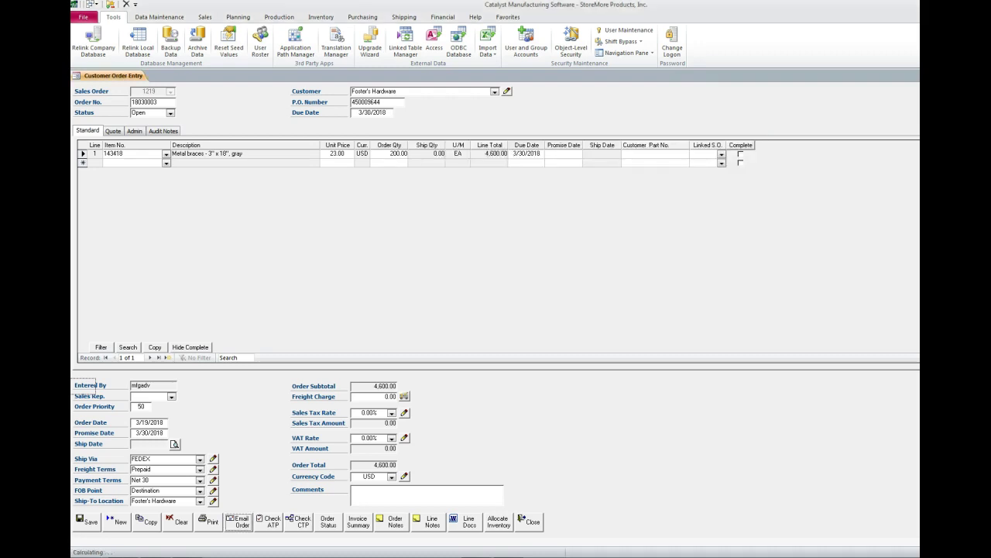
Check the available-to-promise quantities for the order's metal braces line, and close the availability window
left_click(277, 522)
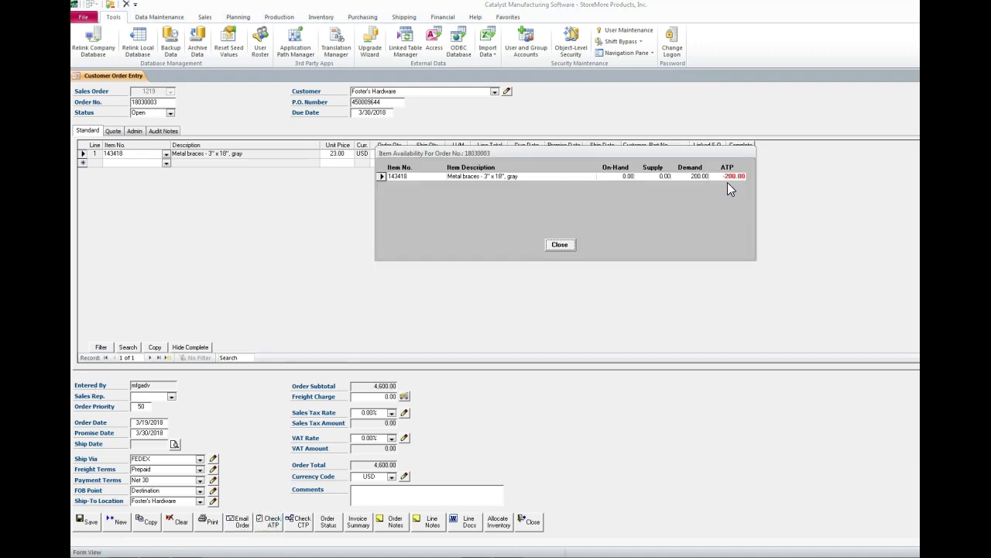
left_click(666, 176)
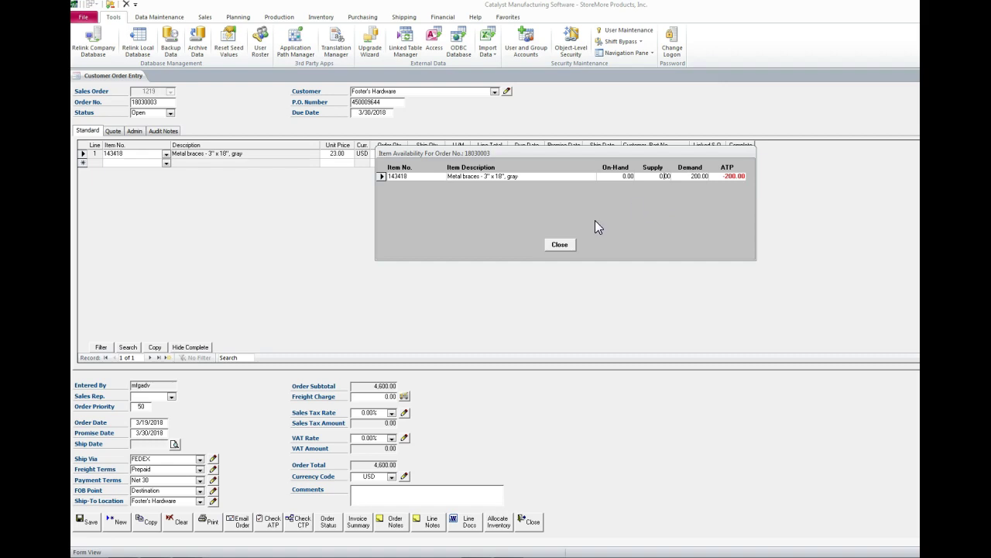
left_click(560, 245)
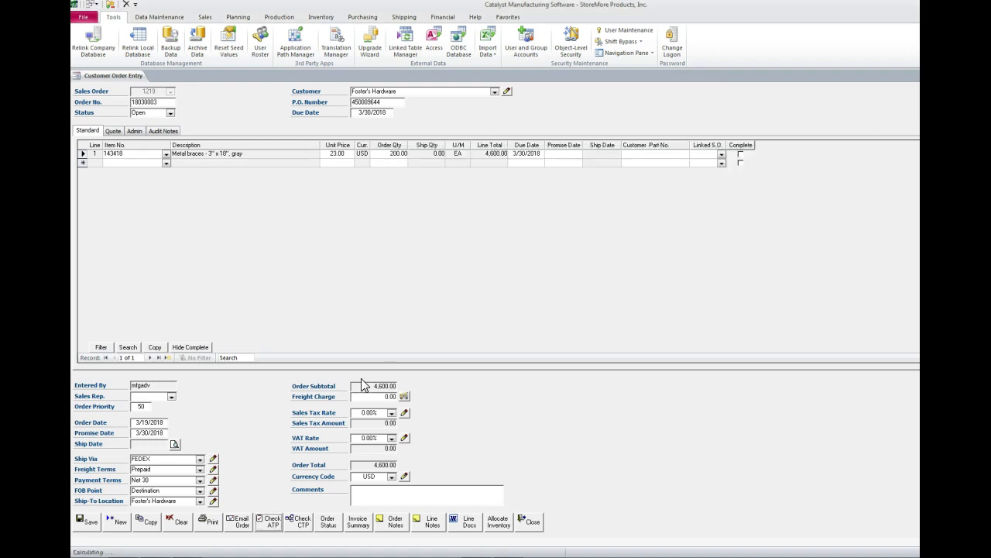
Run the capable-to-promise check for the metal braces line with a linked shop order added, and close the dialog
left_click(301, 521)
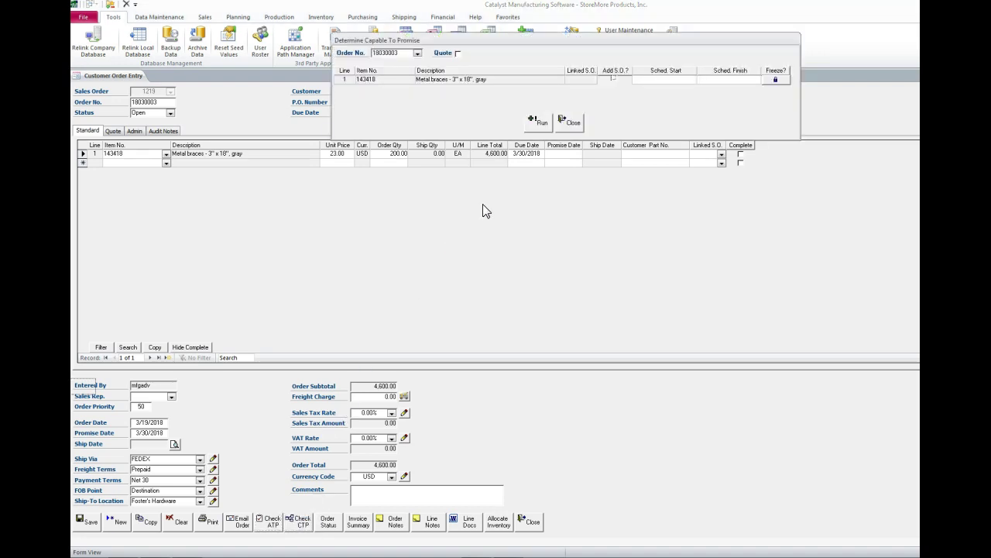
left_click_drag(571, 41, 494, 51)
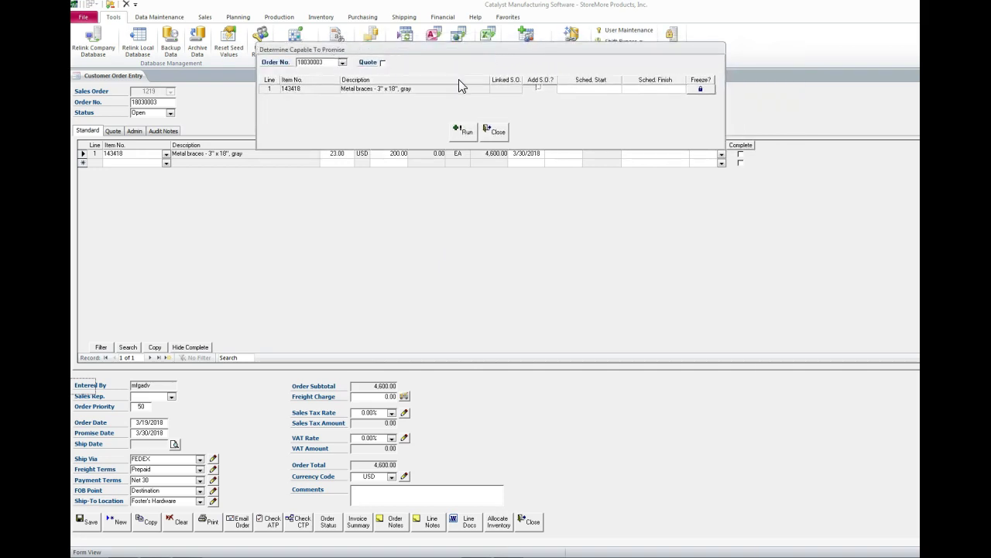
left_click(539, 88)
left_click(474, 130)
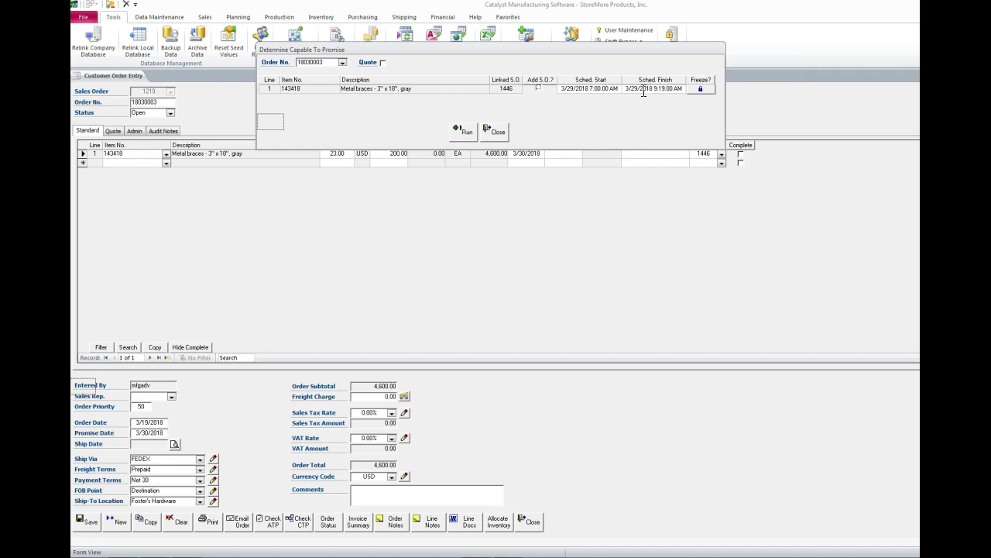
left_click(496, 131)
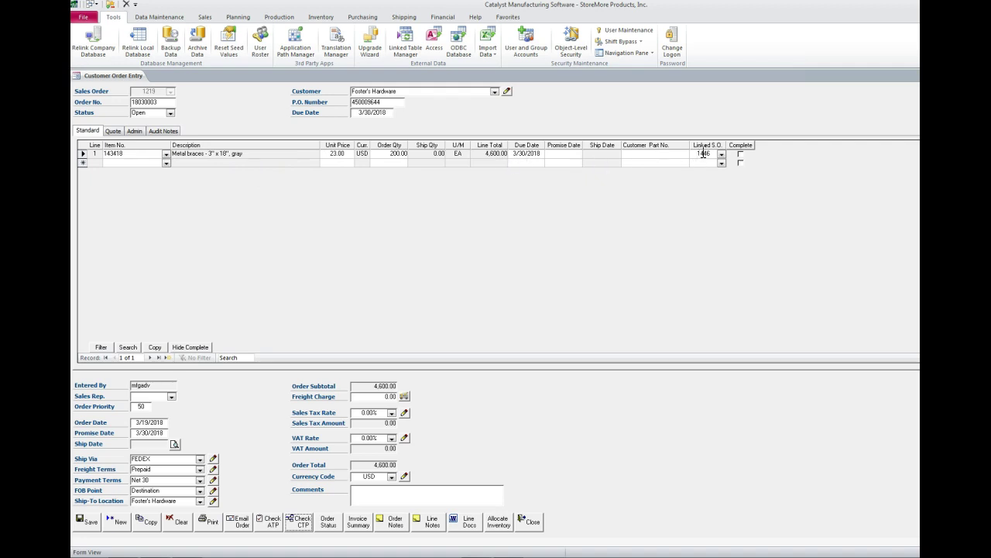
View the shop order linked to the metal braces line with its operations and materials, and close both it and Customer Order Entry
left_click(703, 153)
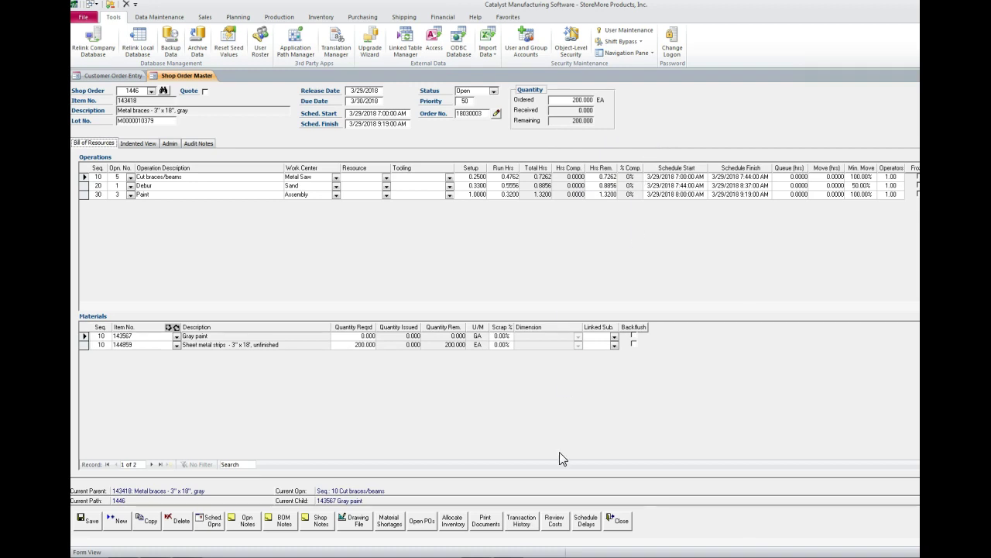
left_click(606, 517)
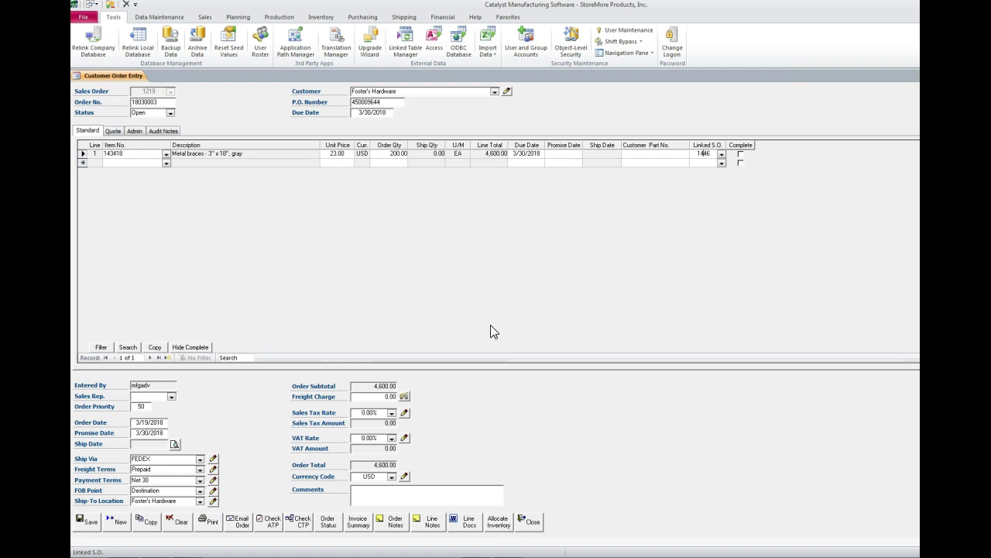
left_click(529, 521)
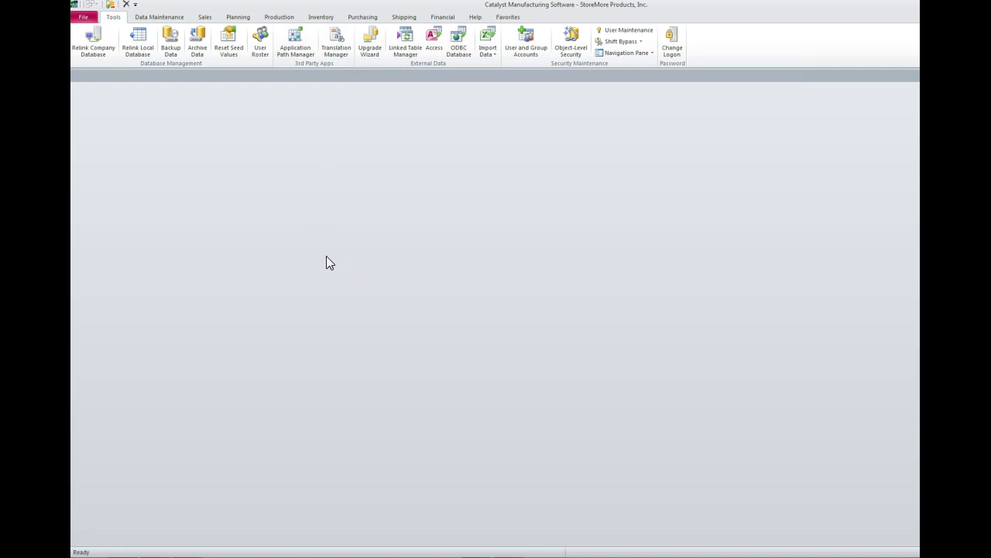
Look at the MRP run's demand source and planning options, and close the dialog without running it
left_click(240, 18)
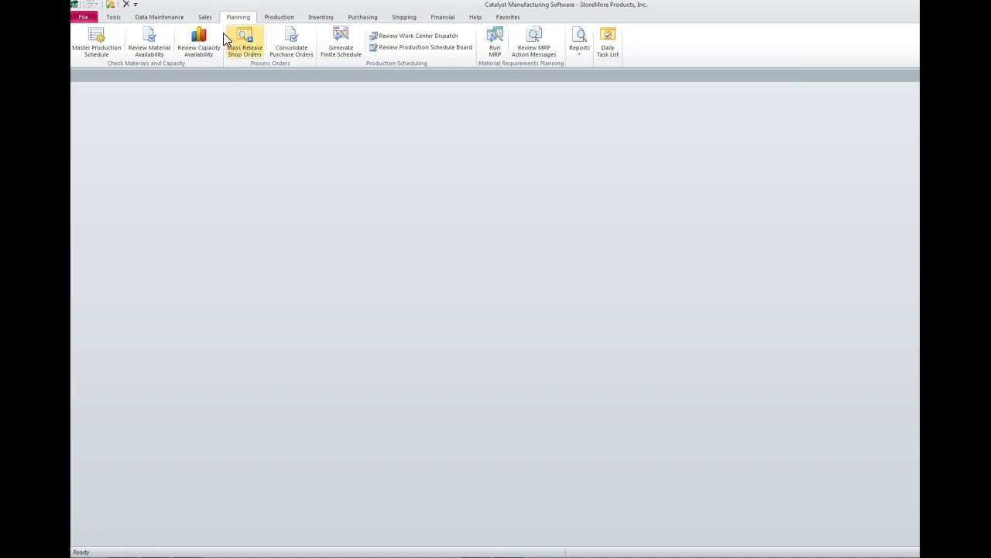
left_click(206, 18)
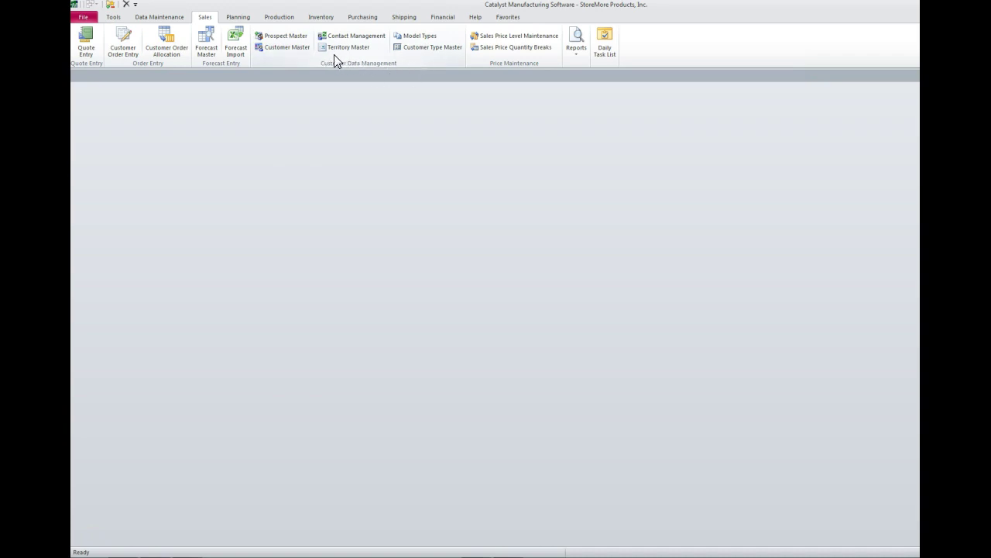
left_click(244, 19)
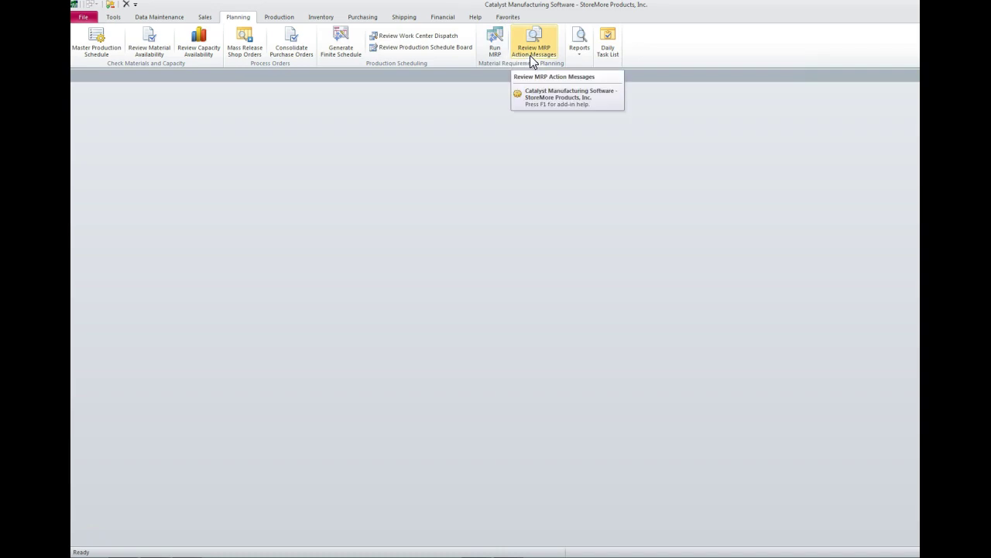
left_click(495, 48)
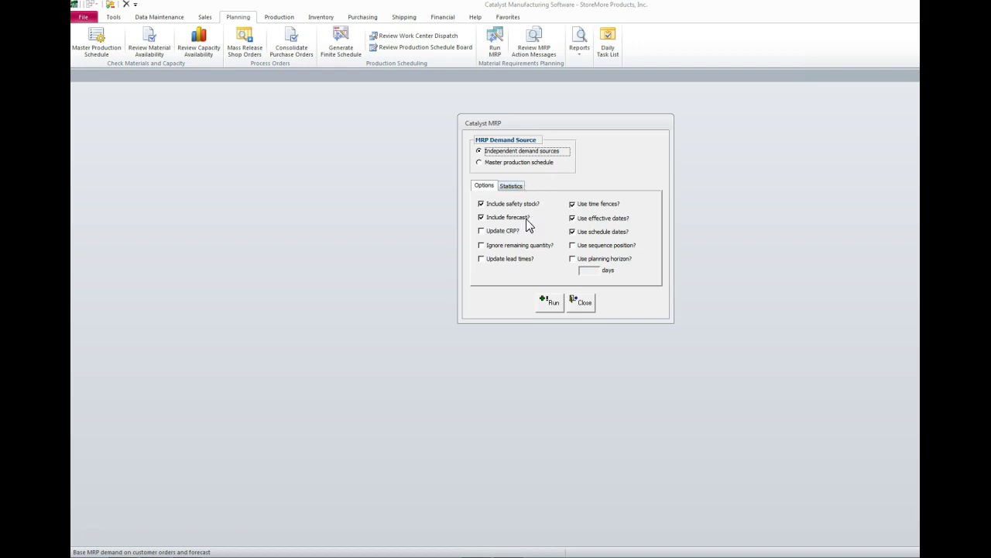
left_click(580, 303)
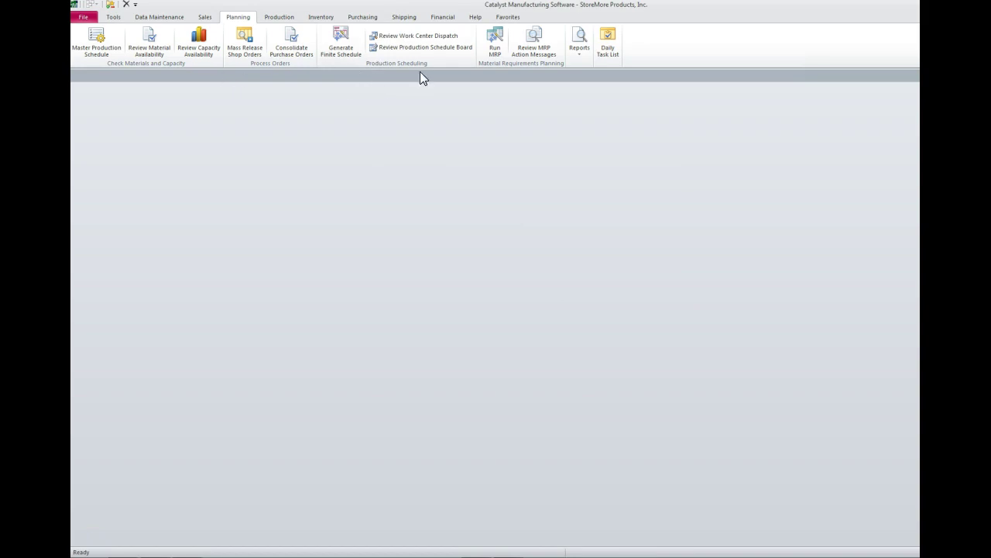
Open the mass release control board without printing the earlier shop travelers, and list planned orders with the release date 4/30/2018
left_click(249, 51)
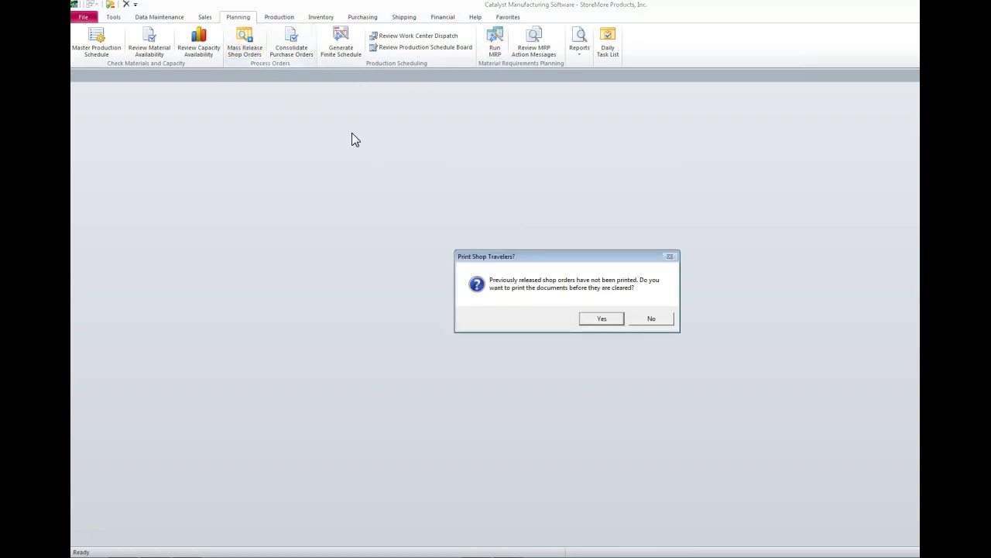
left_click(649, 320)
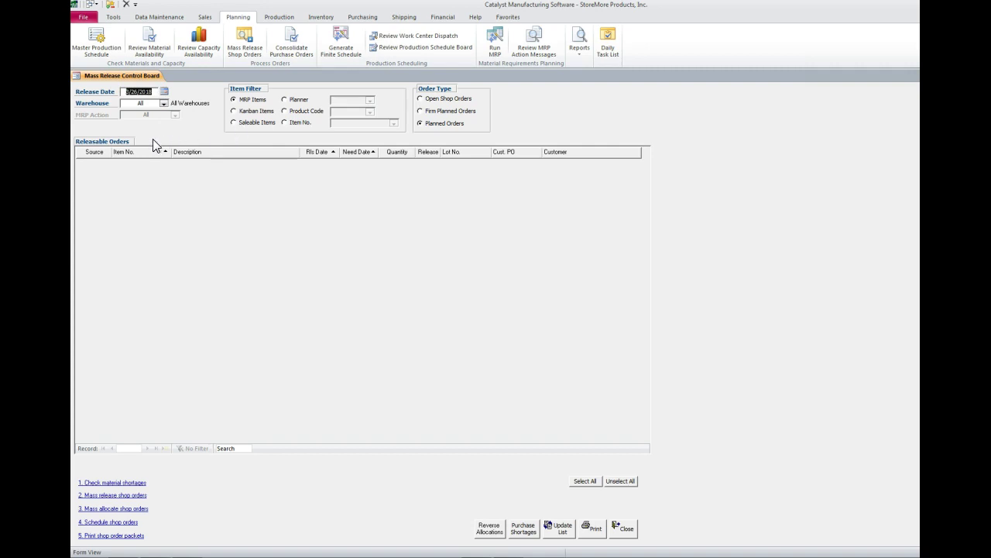
left_click(138, 91)
left_click(161, 92)
left_click(162, 92)
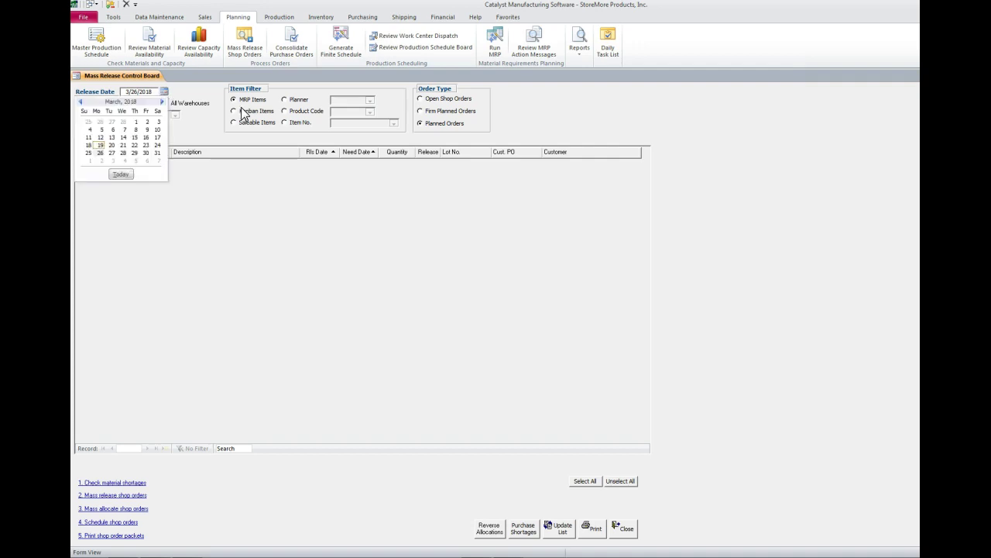
left_click(151, 157)
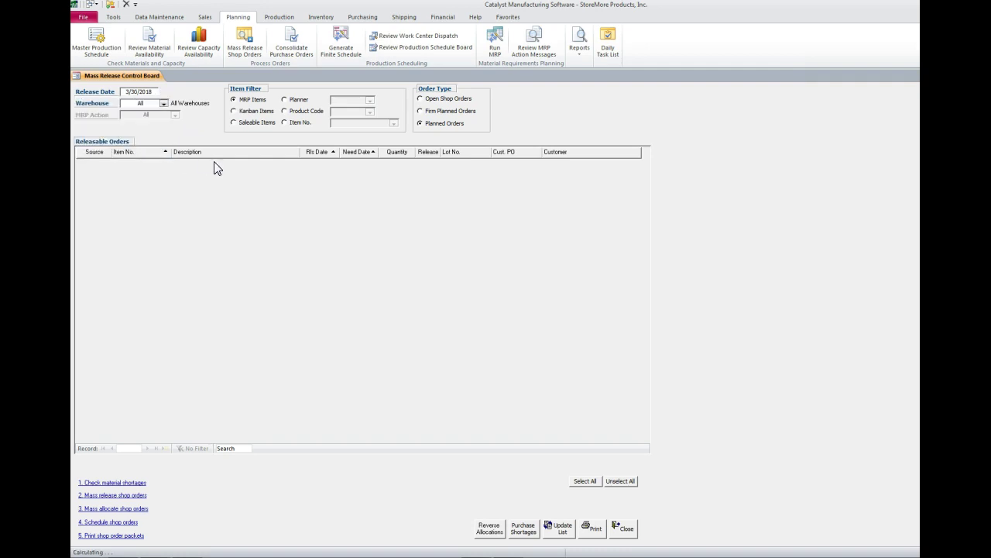
left_click(163, 91)
left_click(162, 102)
left_click(101, 160)
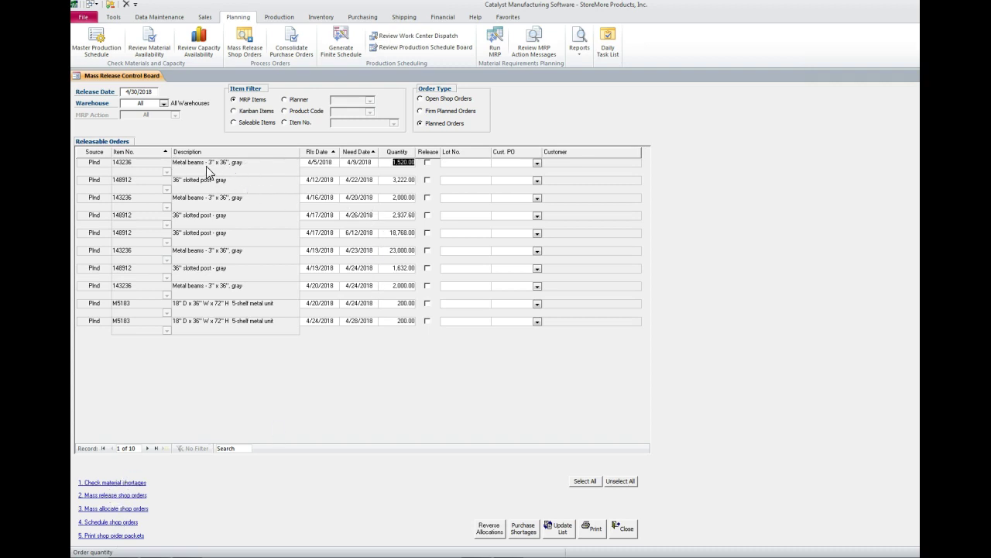
Mark the first metal beams order and the first slotted post order for release, and view the metal beams item's material planning
left_click(428, 162)
left_click(428, 178)
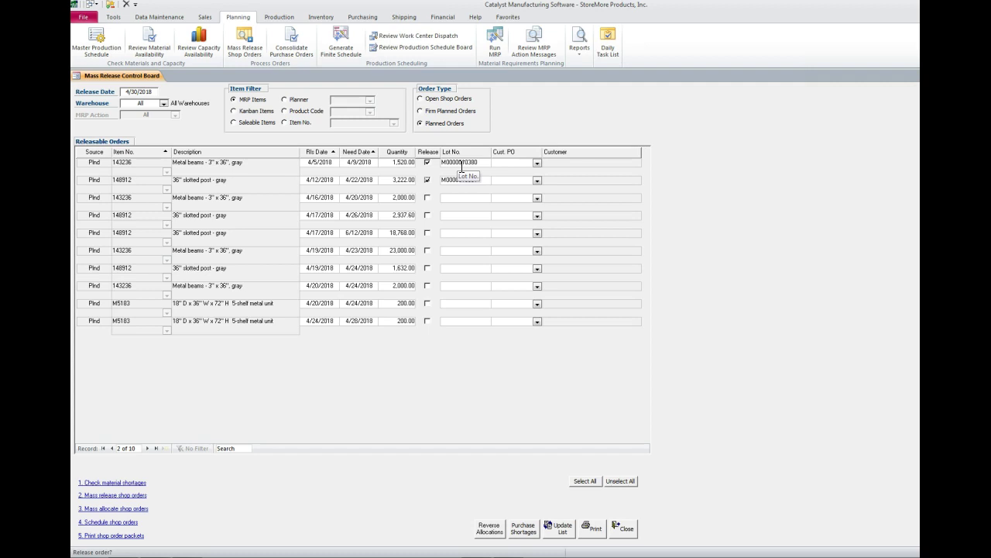
left_click(483, 162)
double_click(133, 163)
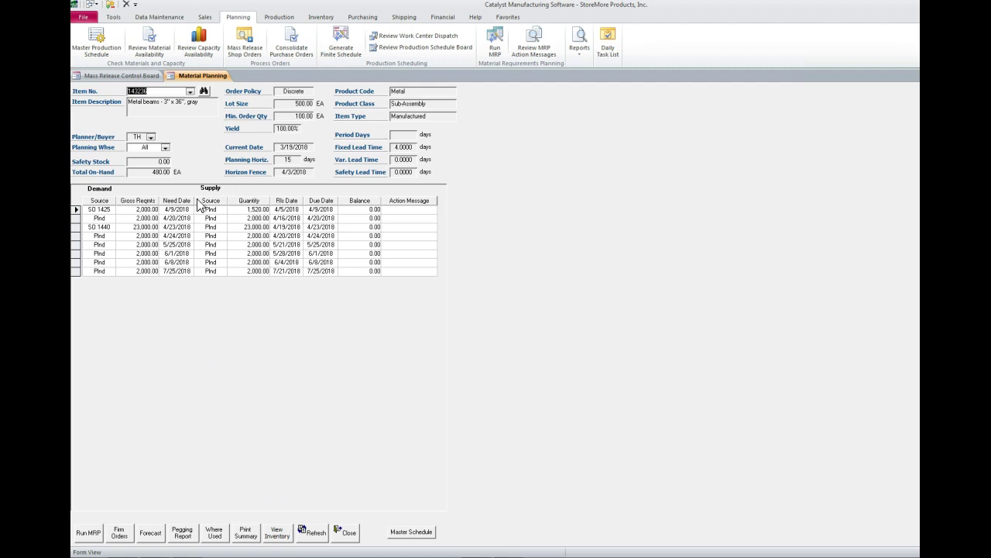
left_click(346, 533)
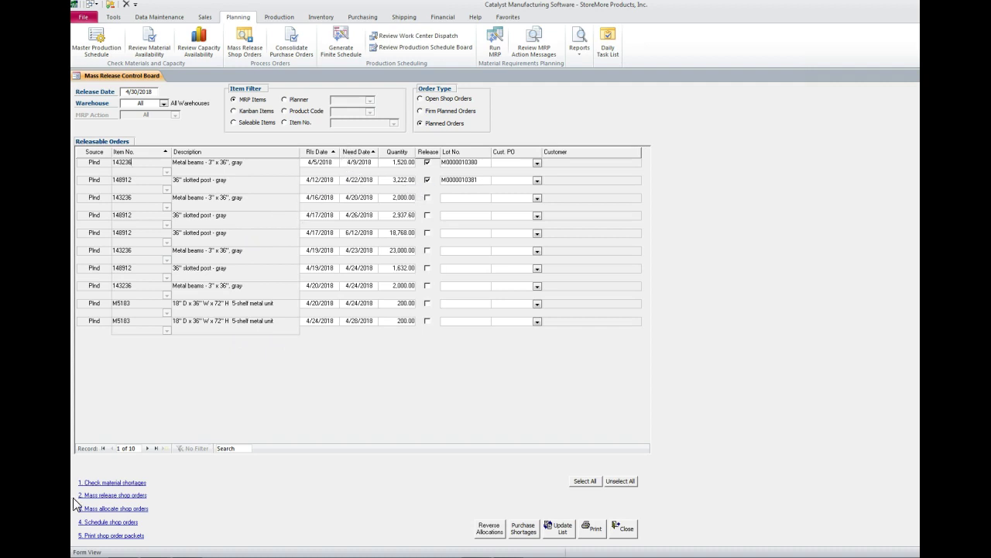
Check the material shortages report for the two marked orders, and mass release them as shop orders
left_click(112, 484)
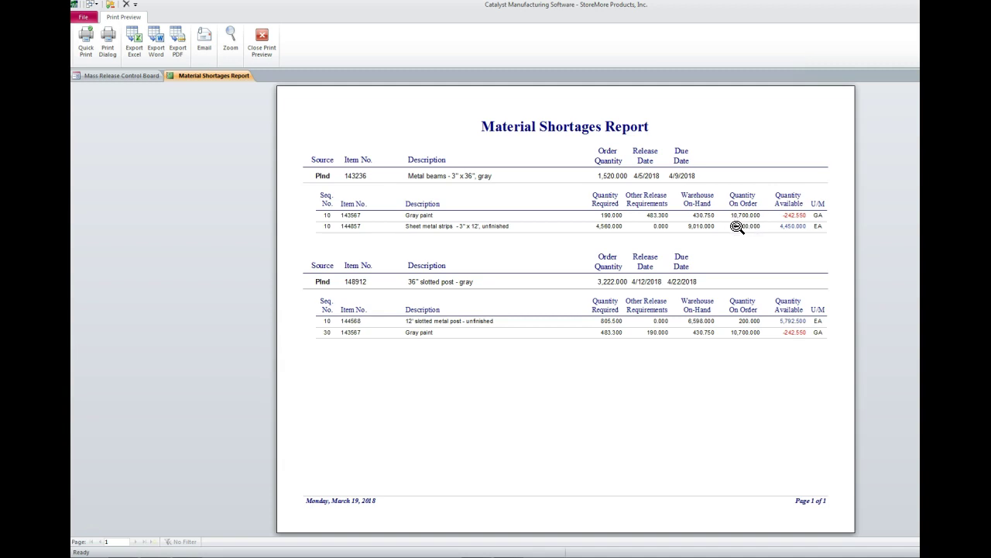
left_click(259, 45)
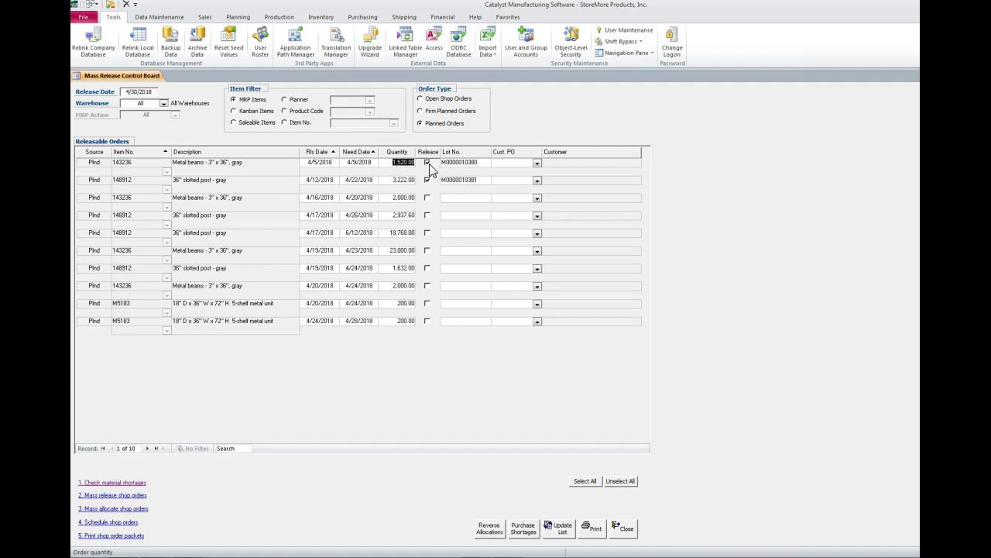
left_click(124, 493)
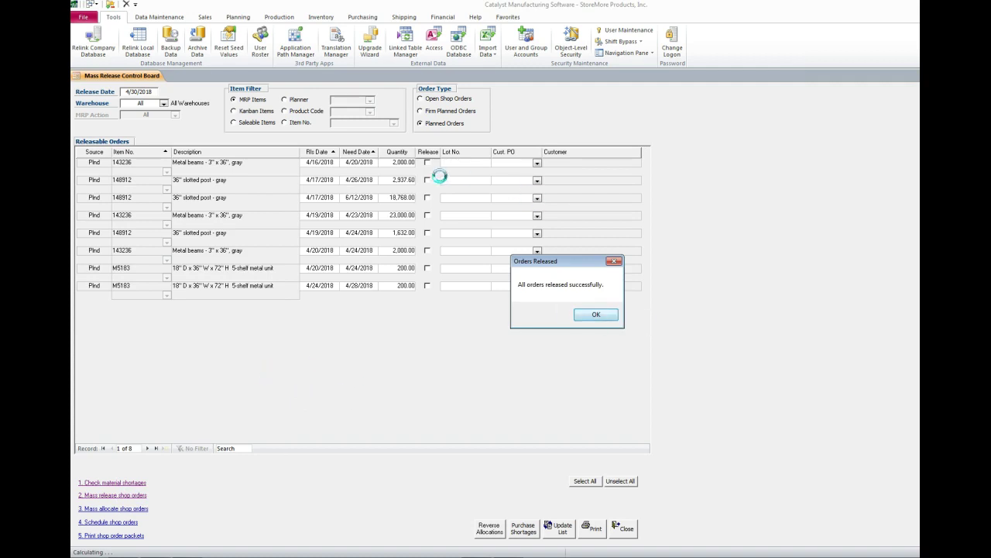
left_click(605, 317)
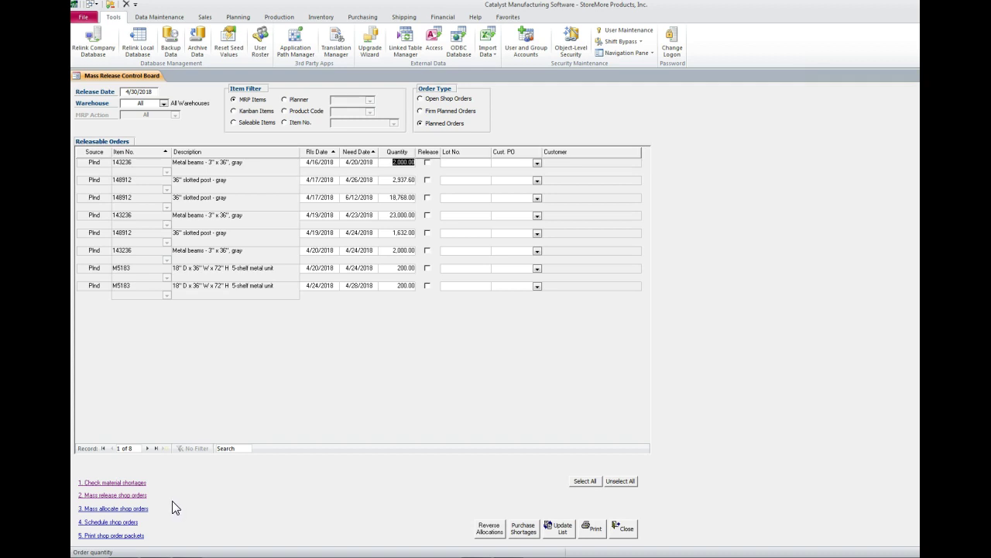
Look at the scheduler's direction, job selection and run options for the released shop orders, and close it without running
left_click(122, 523)
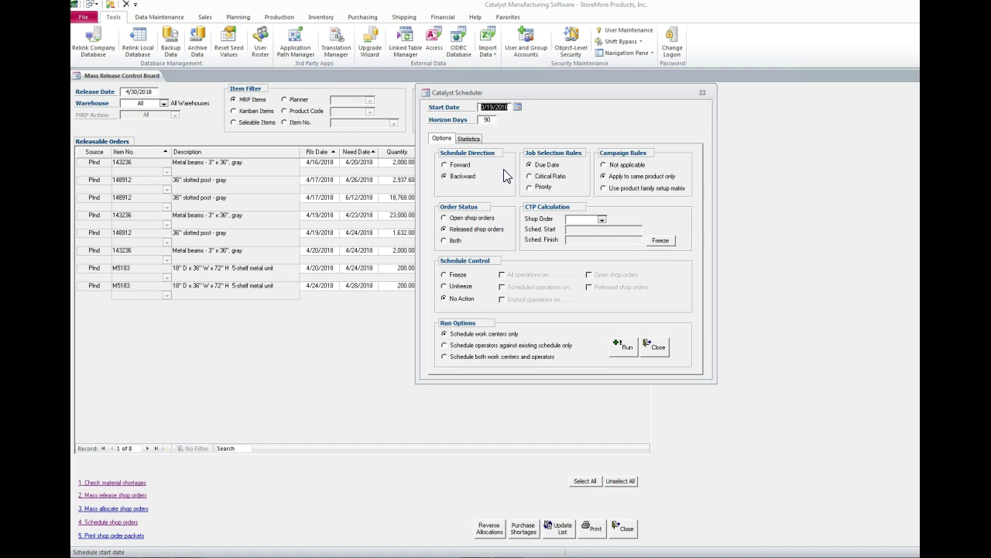
left_click(545, 173)
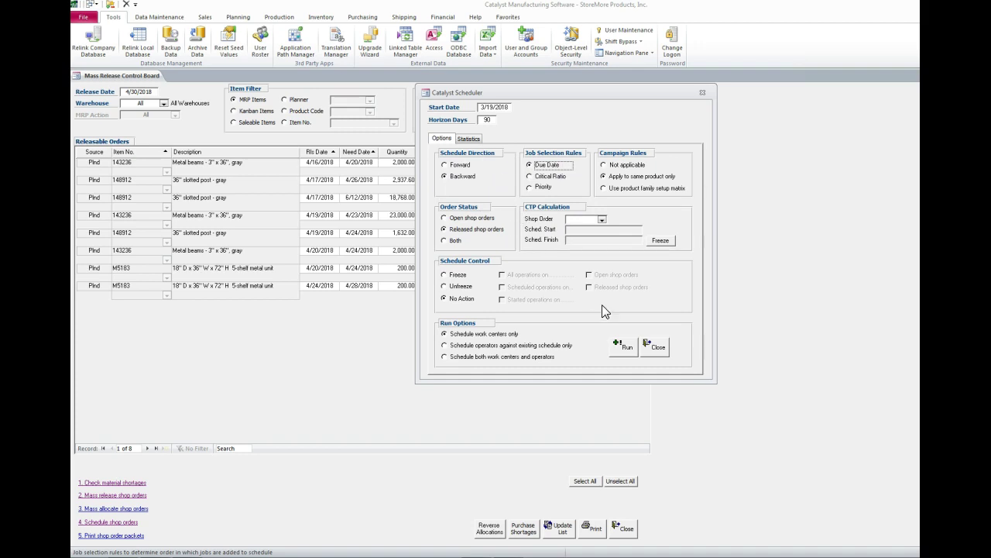
left_click(657, 350)
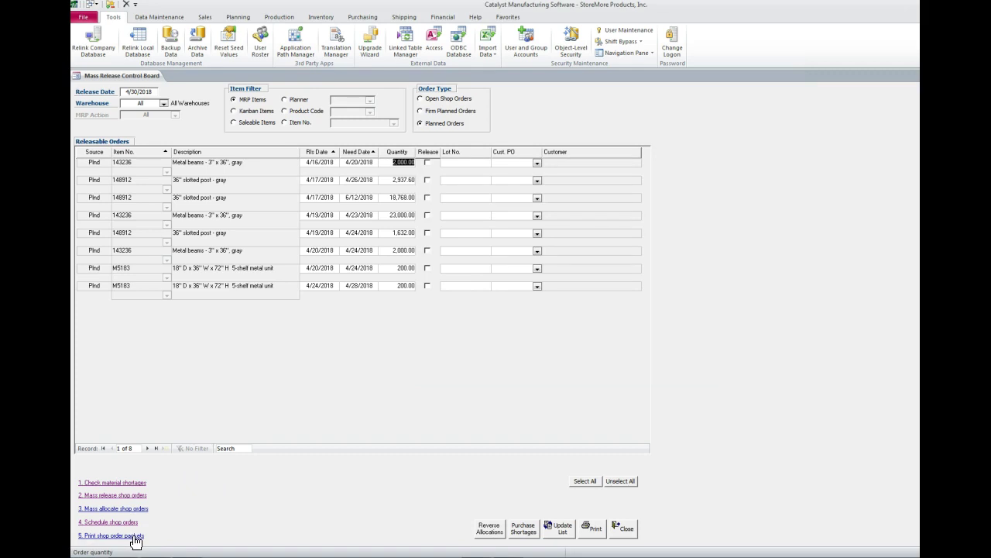
Preview the shop order traveler and the consolidated pick list for the two released orders, and close the shop order packets dialog
left_click(135, 537)
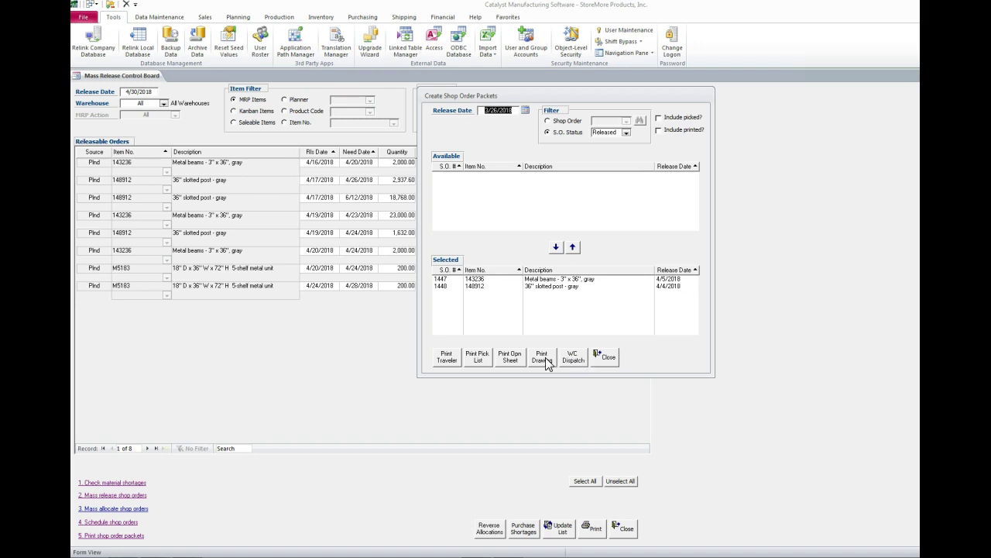
left_click(448, 361)
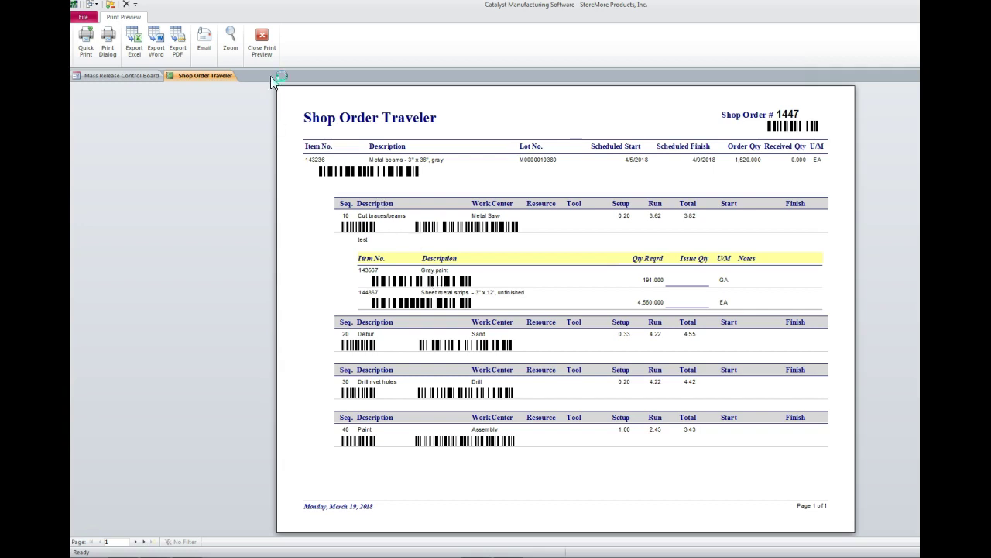
left_click(263, 39)
left_click(478, 357)
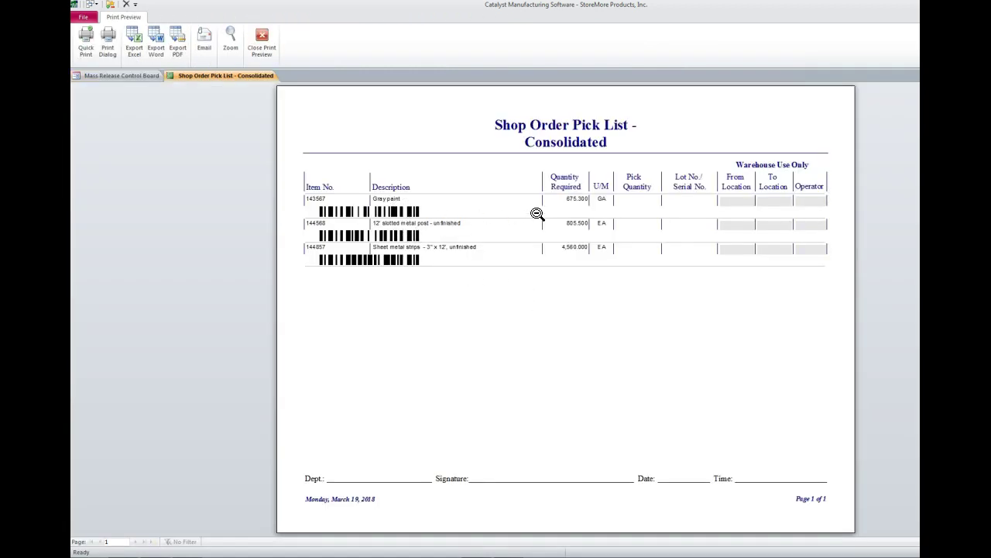
left_click(262, 45)
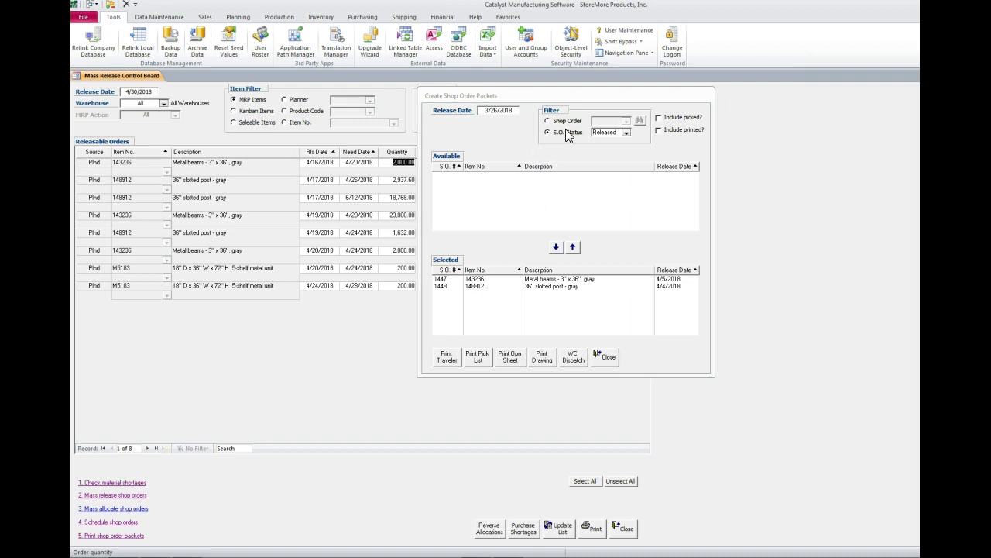
left_click(606, 357)
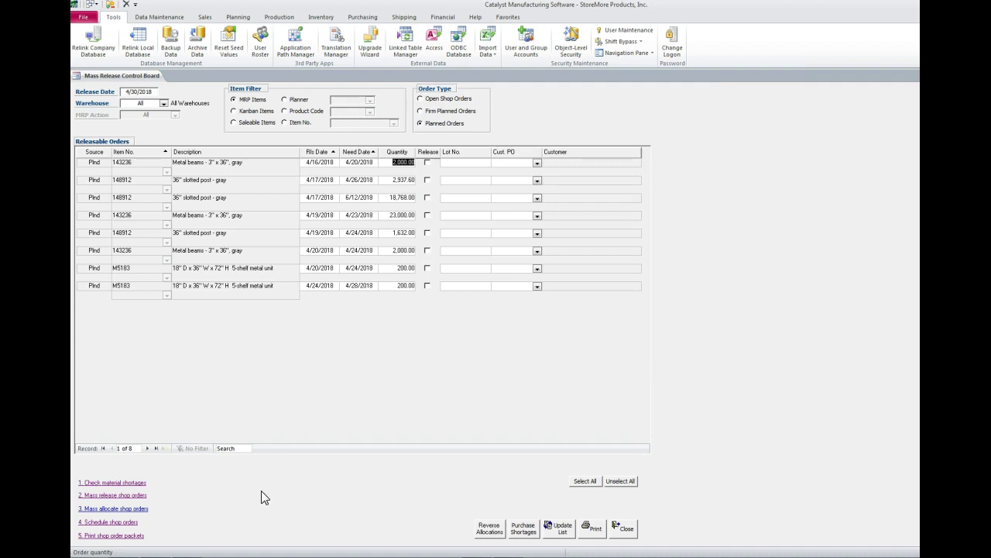
Preview the report of releasable order requirements, and close both the report and the mass release control board
left_click(632, 533)
left_click(523, 529)
left_click(592, 528)
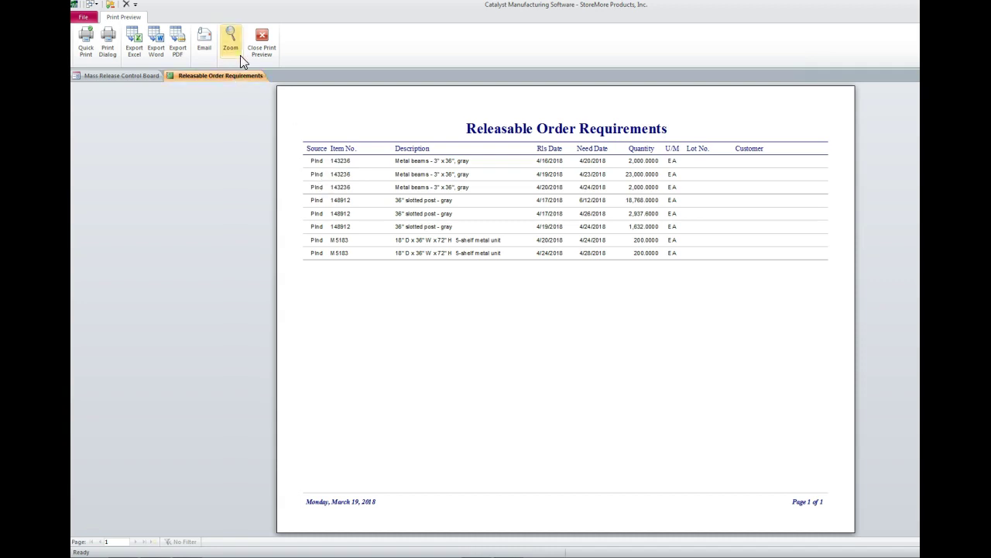
left_click(262, 40)
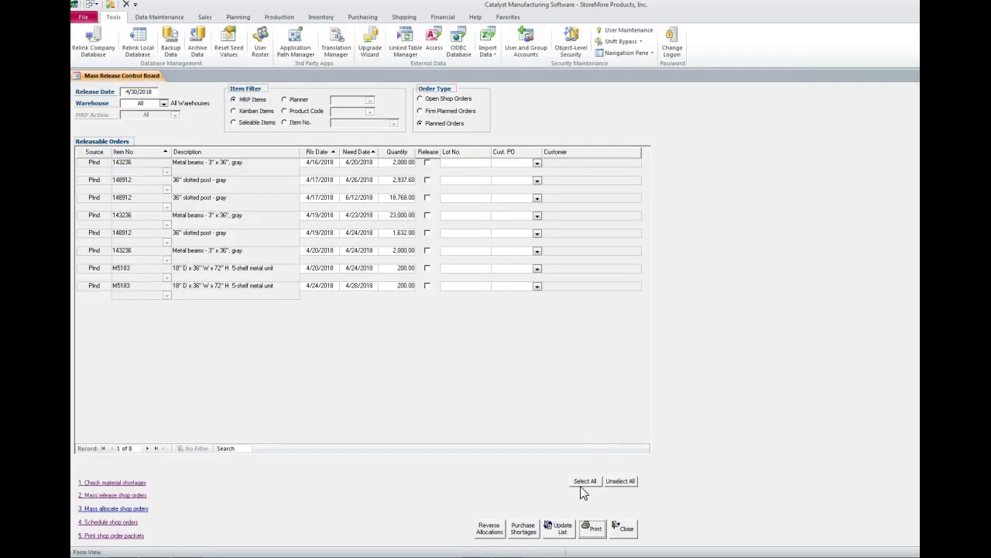
left_click(624, 529)
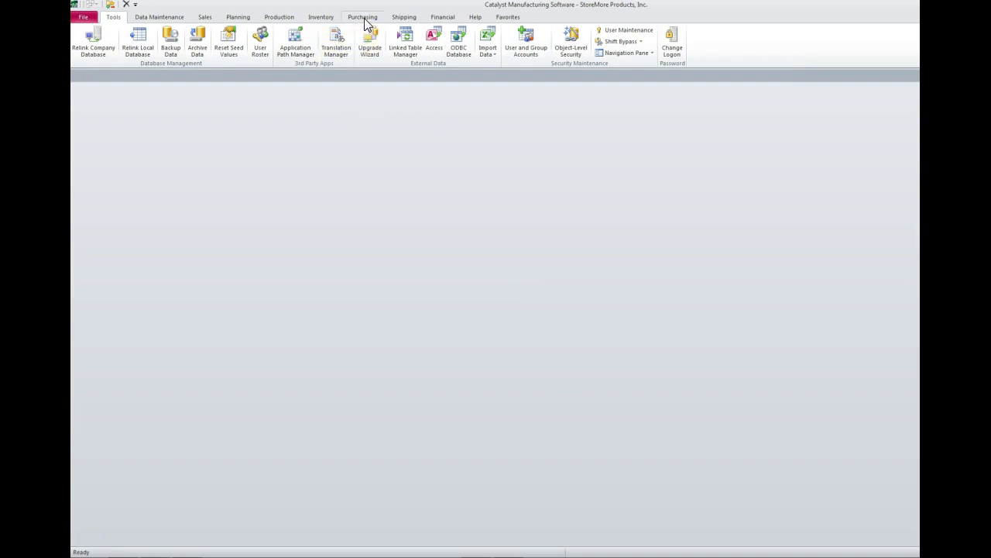
Open purchase order consolidation and list the planned purchase orders with the release date 4/30/2018
left_click(246, 18)
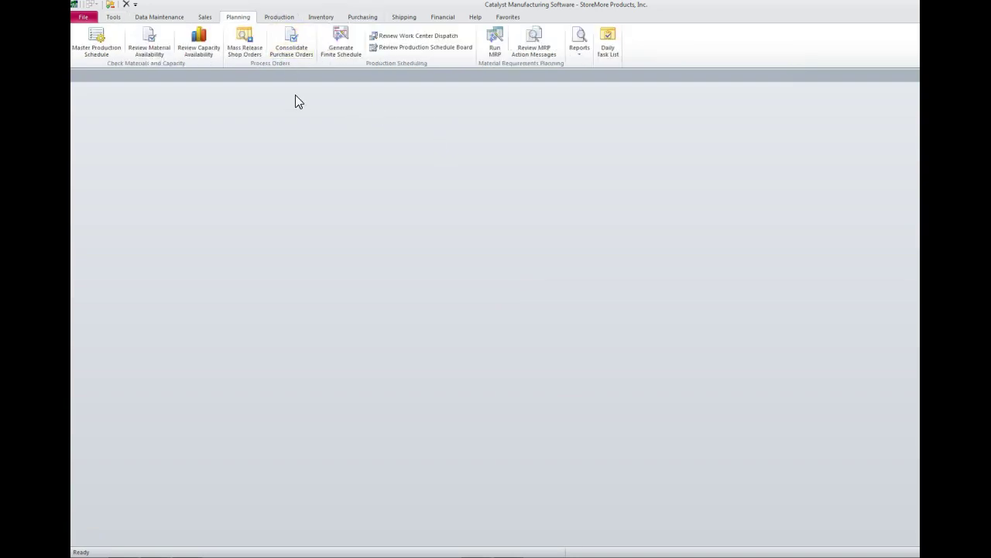
left_click(298, 49)
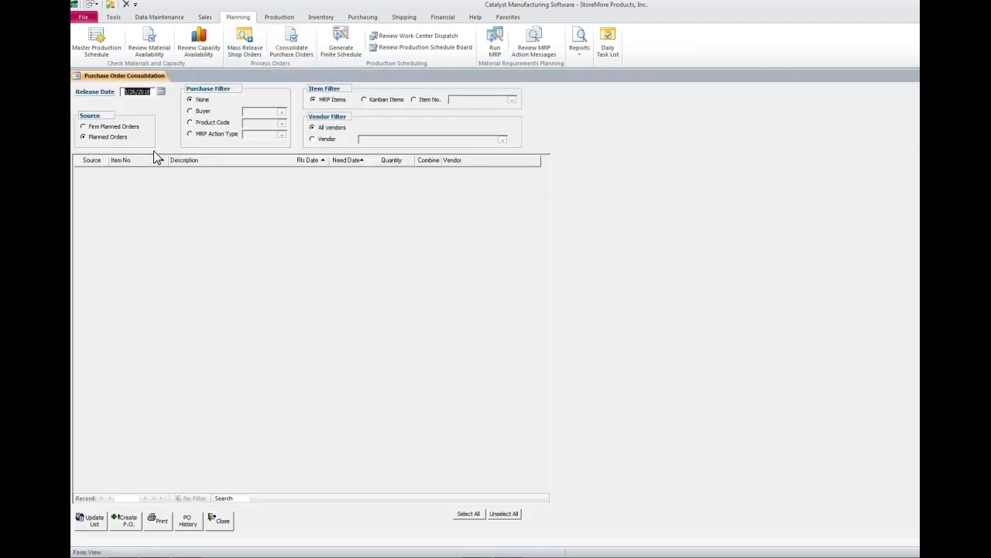
left_click(161, 91)
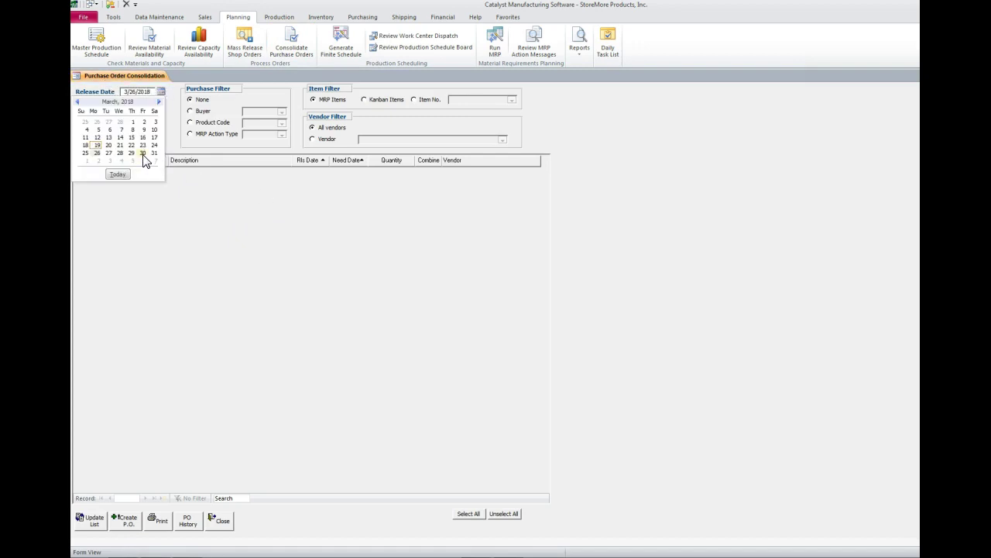
left_click(159, 101)
left_click(97, 153)
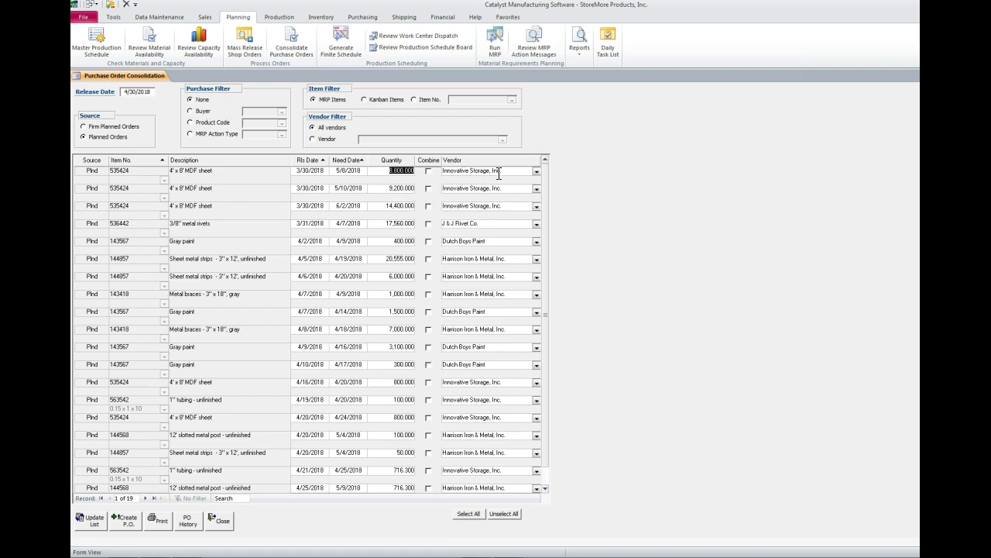
Look at the available vendors and prices for the first 4' x 8' MDF sheet planned order
left_click(536, 172)
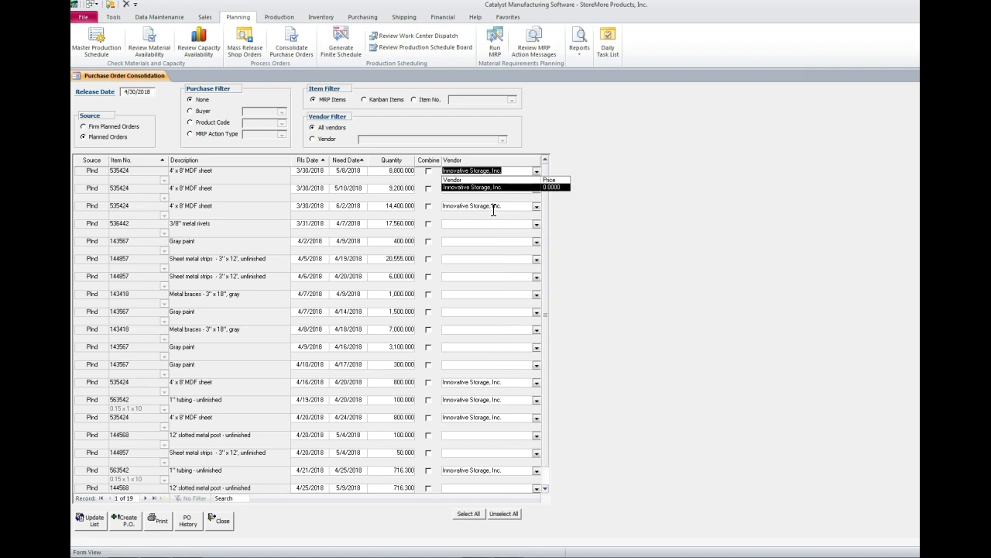
left_click(483, 364)
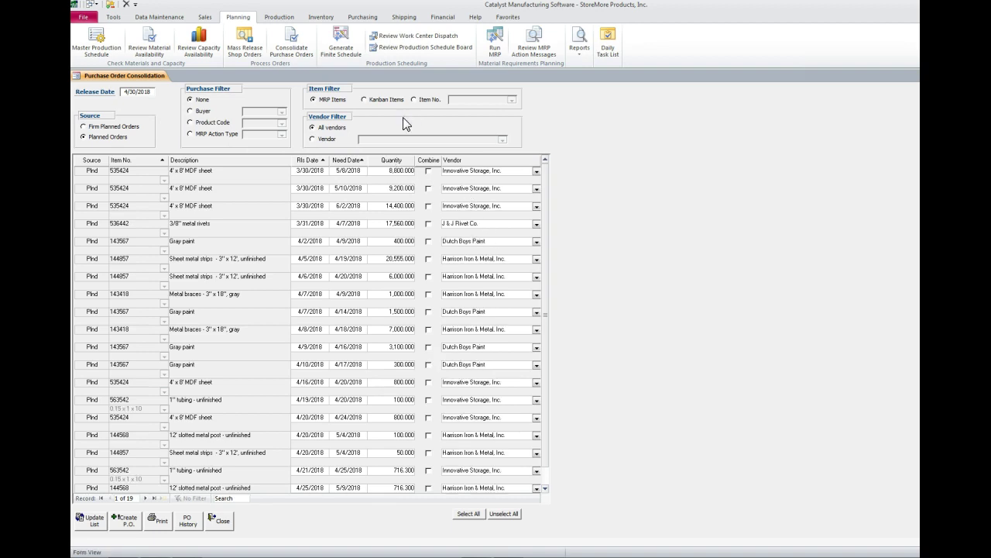
Filter the planned orders by vendor J & J Rivet Co., and switch the vendor filter to Innovative Storage, Inc
left_click(331, 139)
left_click(501, 139)
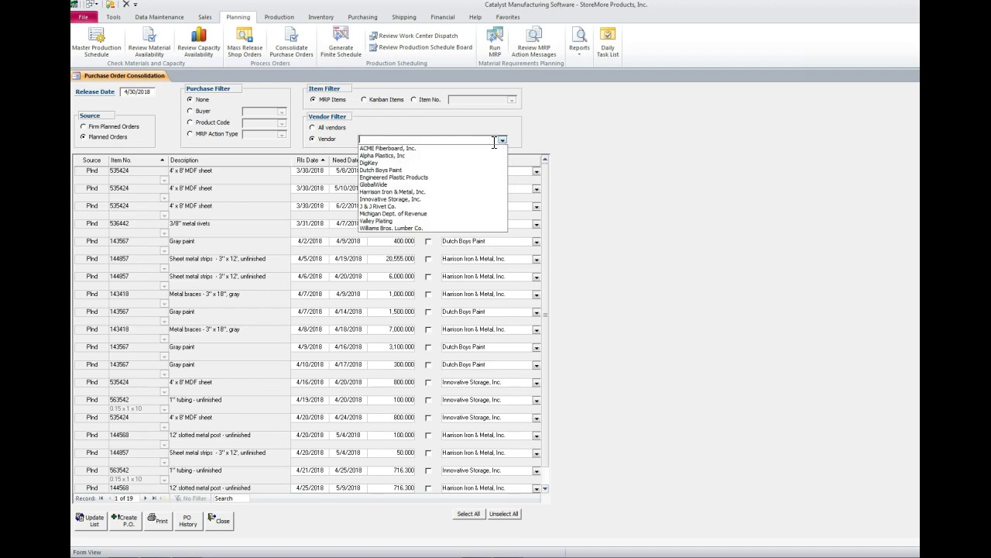
left_click(419, 206)
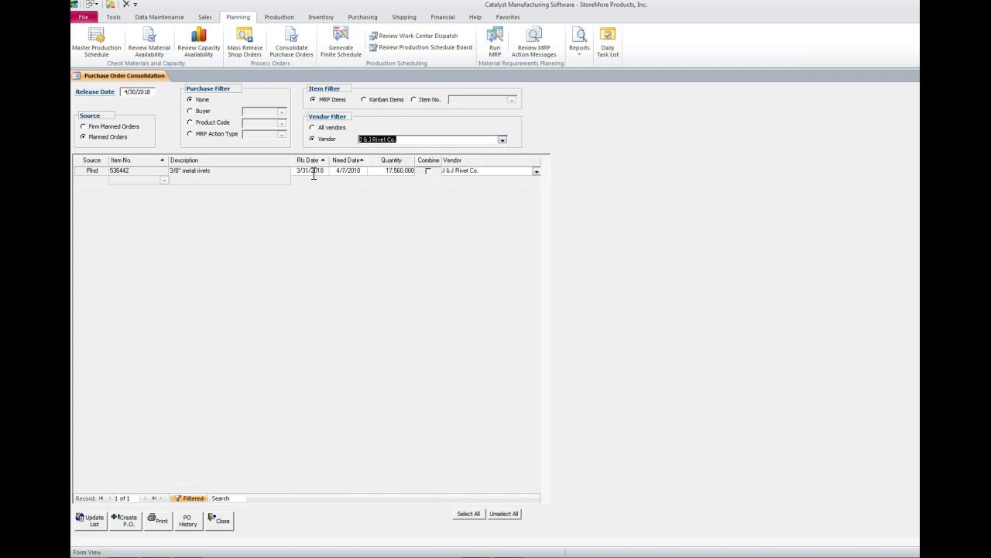
left_click(502, 139)
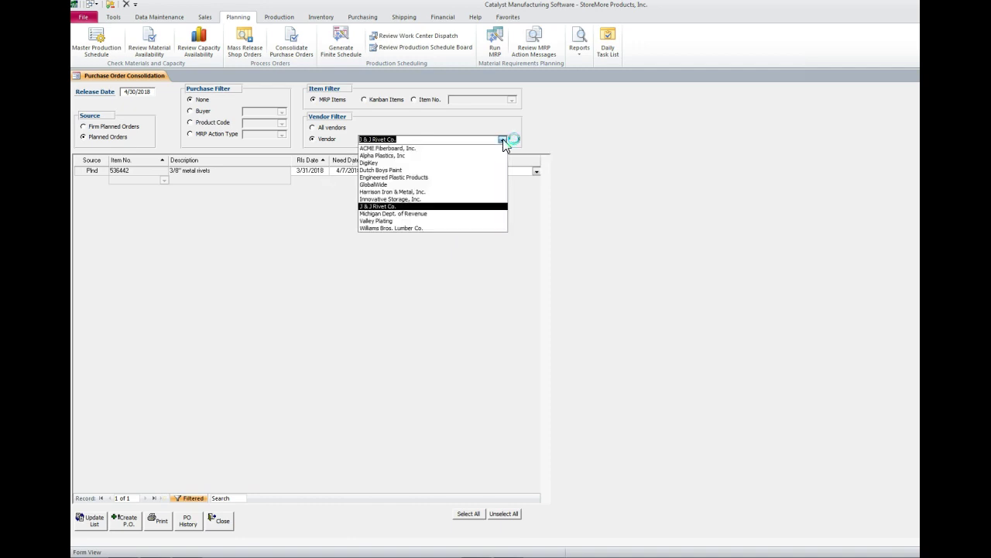
left_click(461, 199)
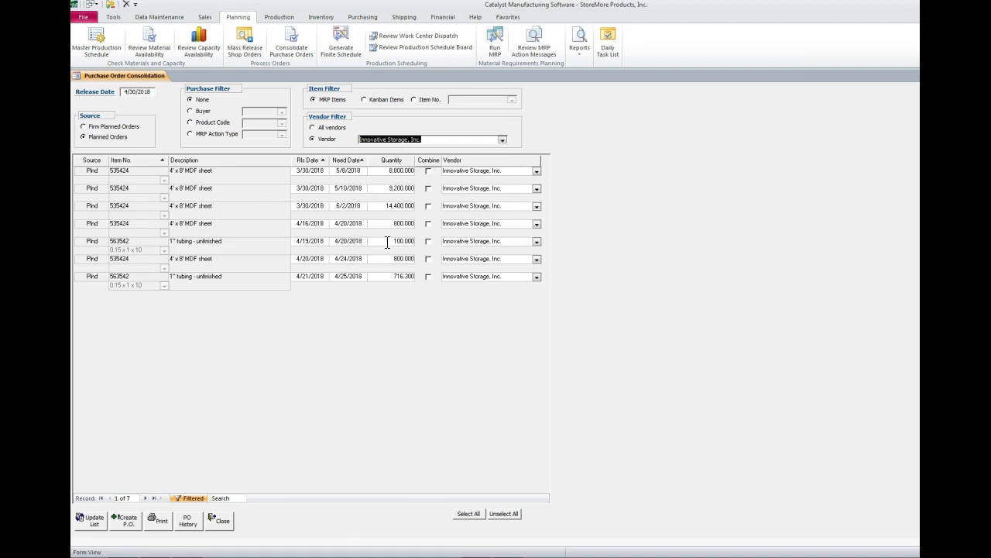
Set the first 4' x 8' MDF sheet order's need date to 6/2/2018 and its quantity to 32,000
left_click(350, 205)
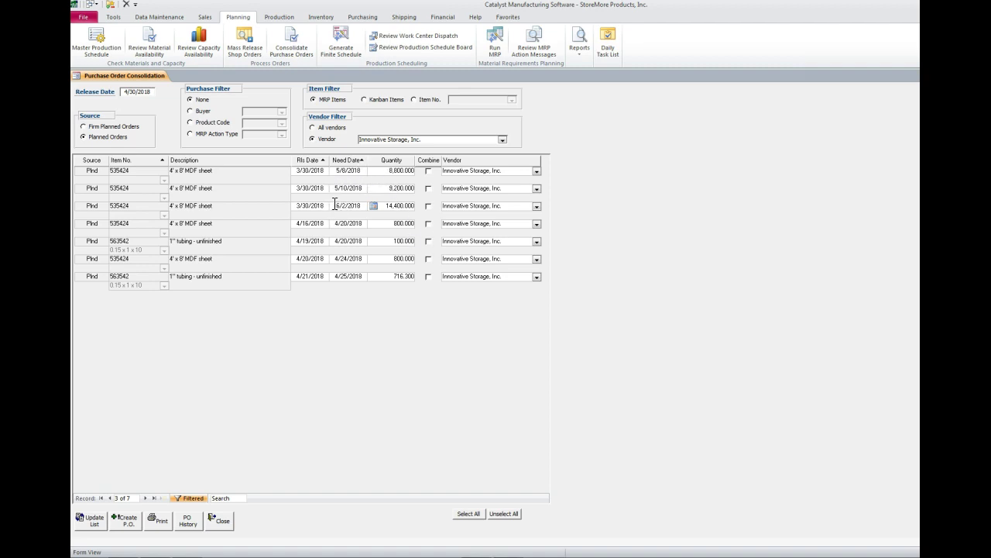
left_click(335, 170)
type("6/2")
key("Tab")
key("Tab")
Mark the first MDF sheet order, the 4/20/2018 MDF release and both 1" tubing orders for combining, and create their purchase order
left_click(420, 171)
left_click(429, 241)
left_click(428, 259)
left_click(430, 277)
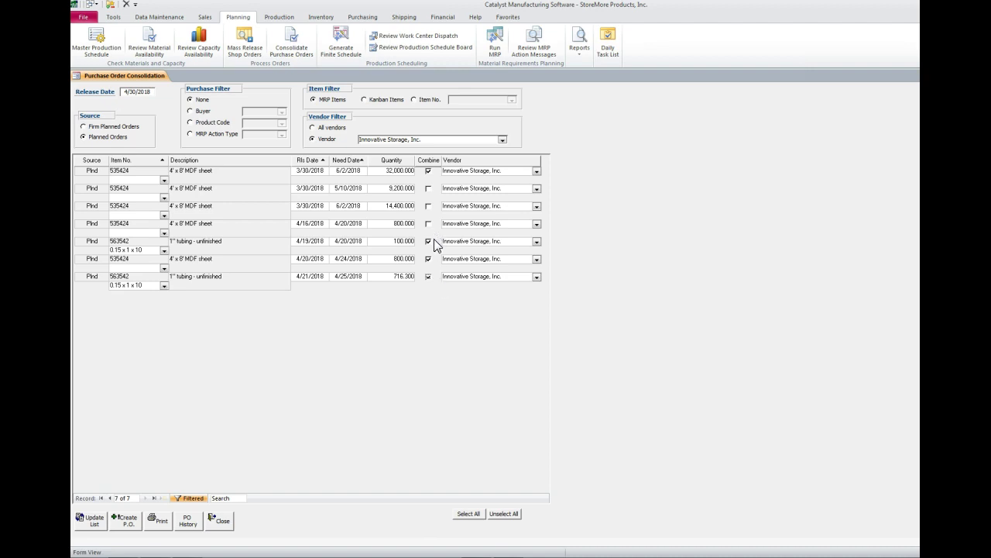
left_click(128, 521)
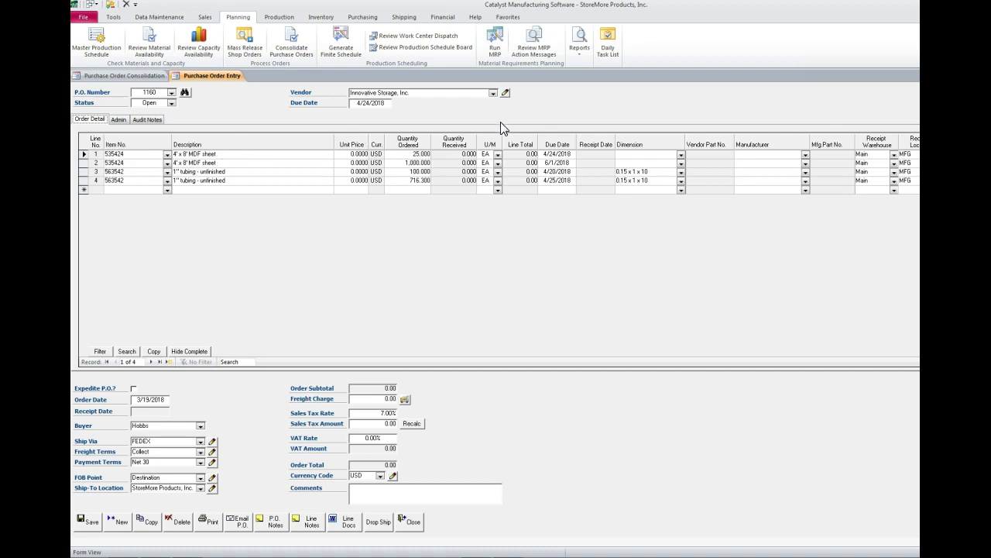
Review the order, shipping and invoice defaults in the Innovative Storage, Inc. vendor master, and close it
left_click(399, 94)
left_click(505, 93)
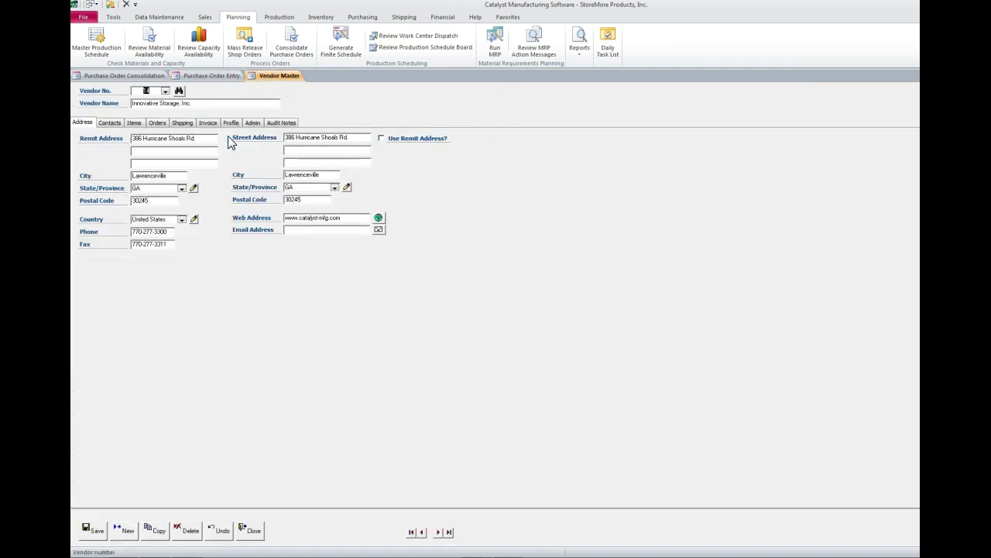
left_click(161, 126)
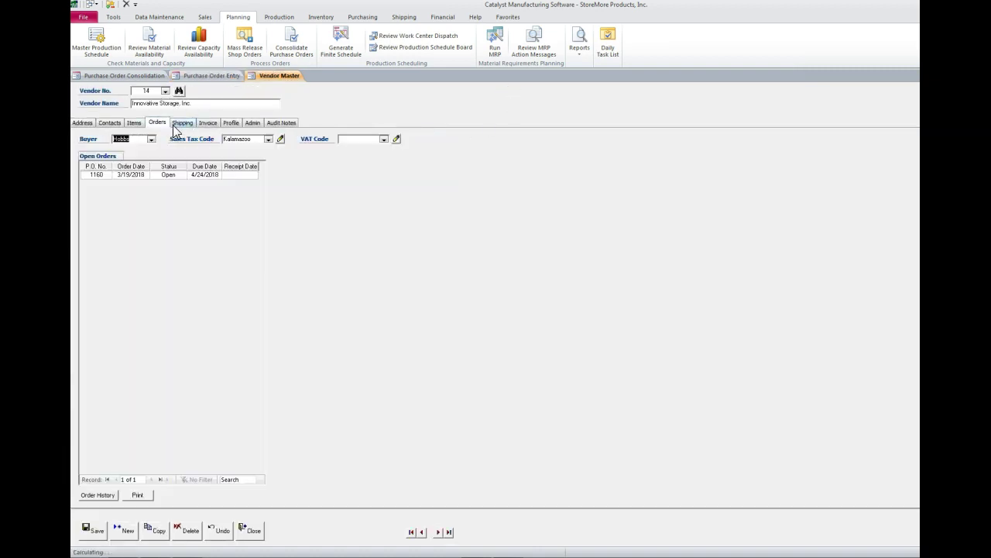
left_click(191, 126)
left_click(209, 124)
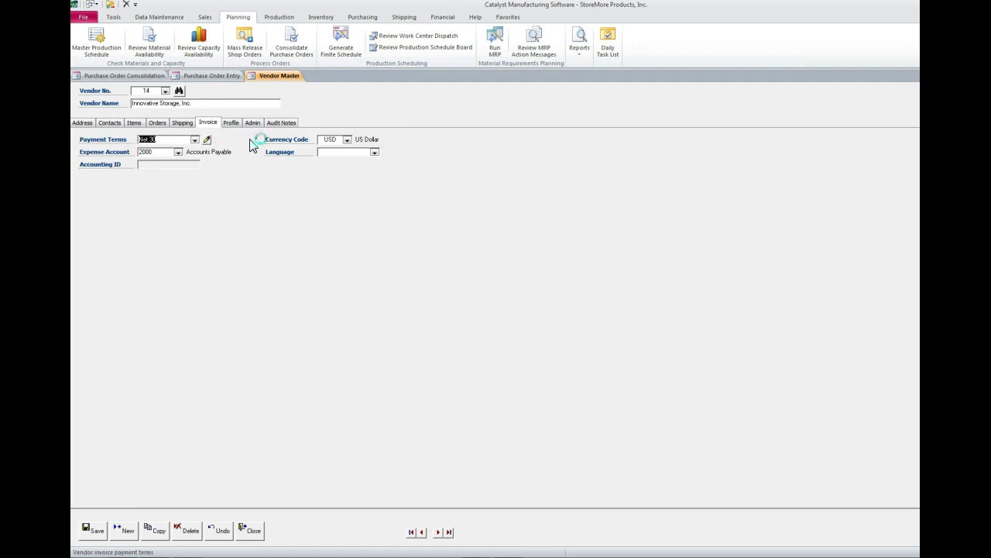
left_click(254, 530)
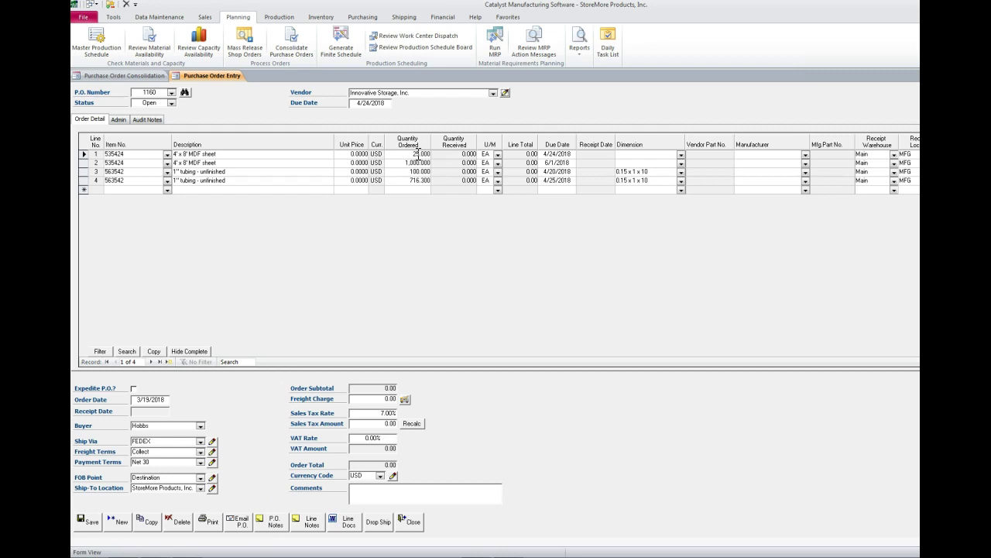
Examine the supply settings and default purchase price options in the item master for MDF sheet 535424, and close it
left_click(349, 154)
right_click(121, 155)
left_click(147, 170)
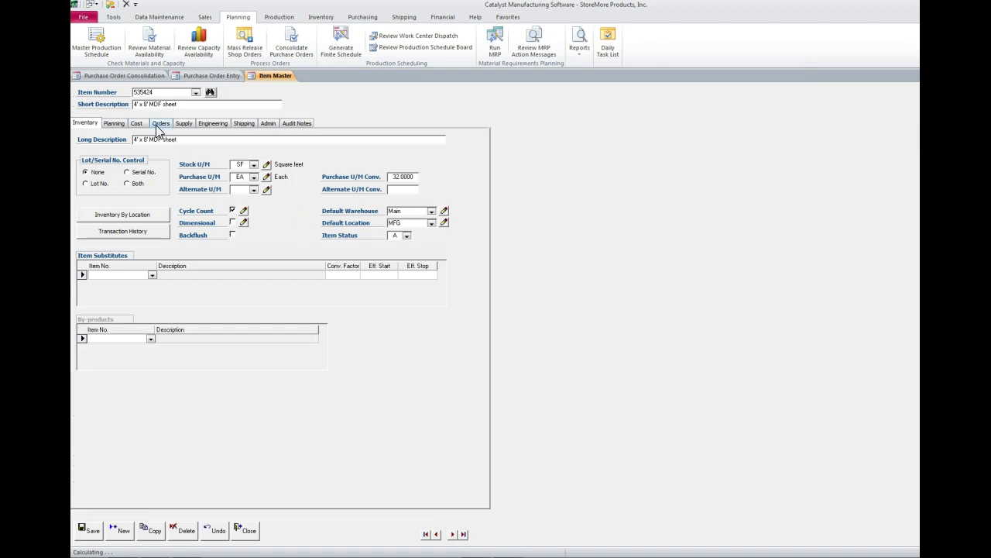
left_click(180, 123)
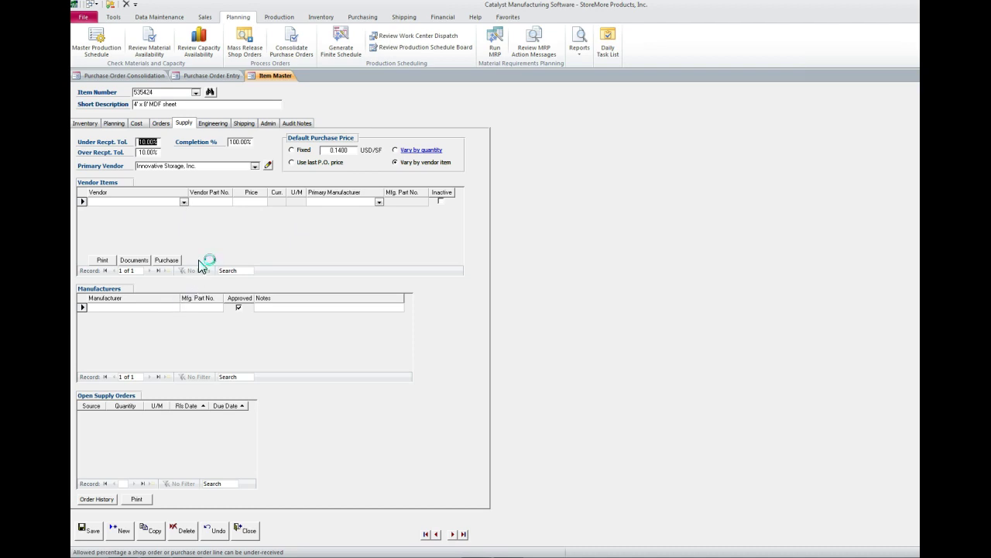
left_click(395, 162)
left_click(243, 531)
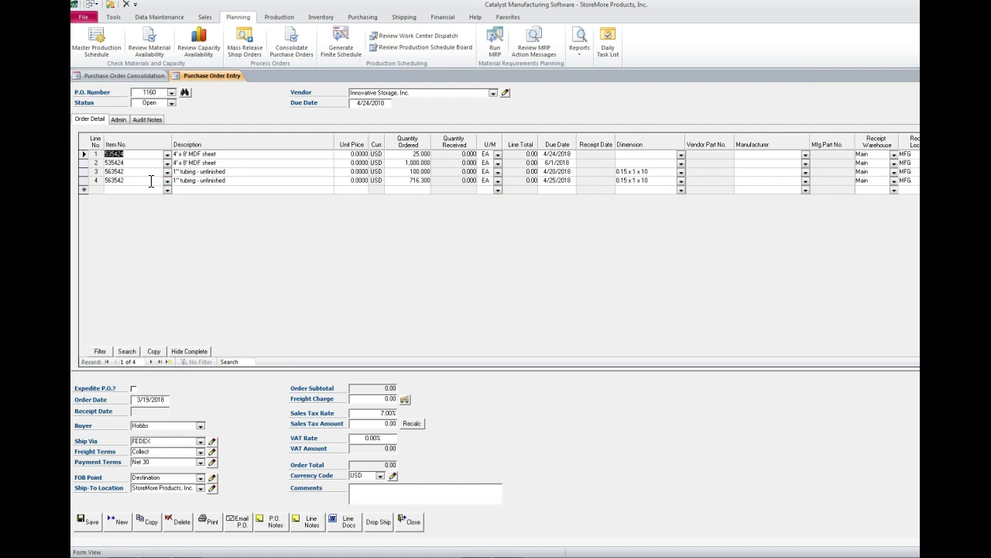
Look at the dimension choices for the first 1" tubing line, and preview the printed purchase order
left_click(639, 171)
left_click(683, 174)
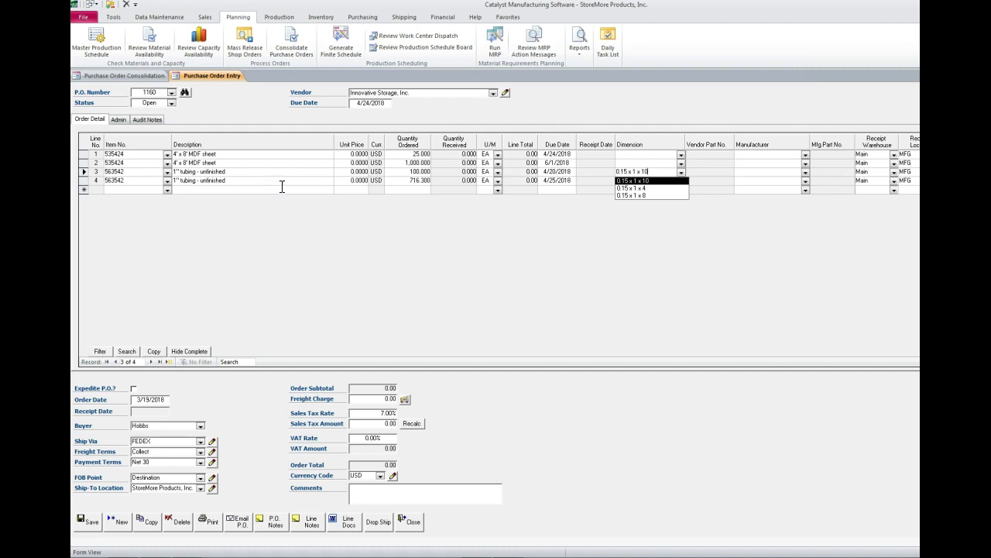
left_click(209, 521)
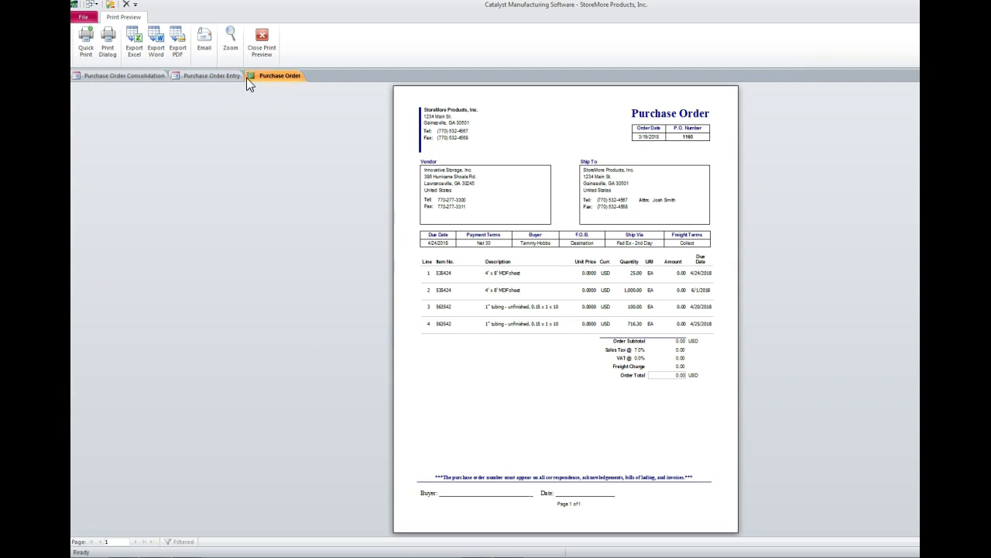
left_click(260, 50)
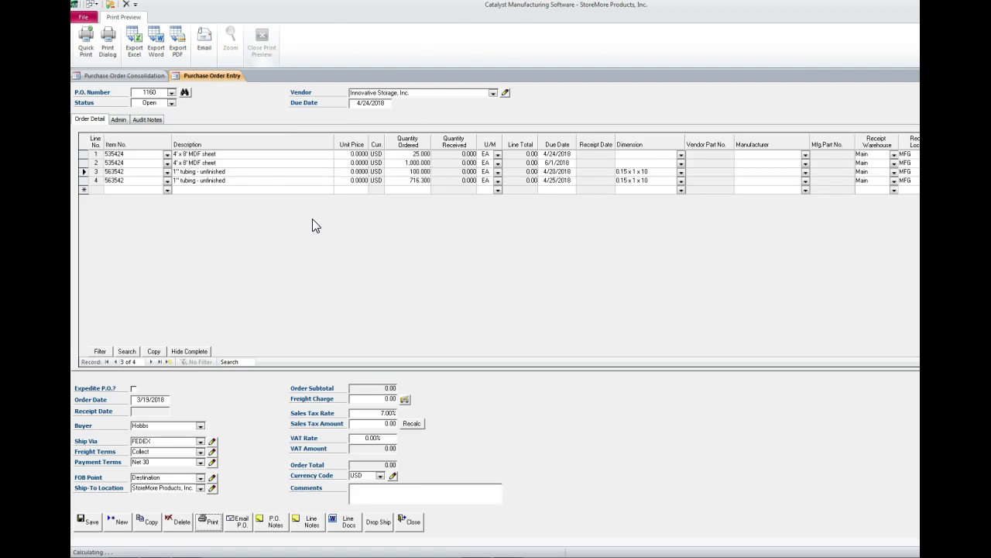
Look at the options for e-mailing the purchase order to the vendor, and close both the dialog and the purchase order
left_click(240, 521)
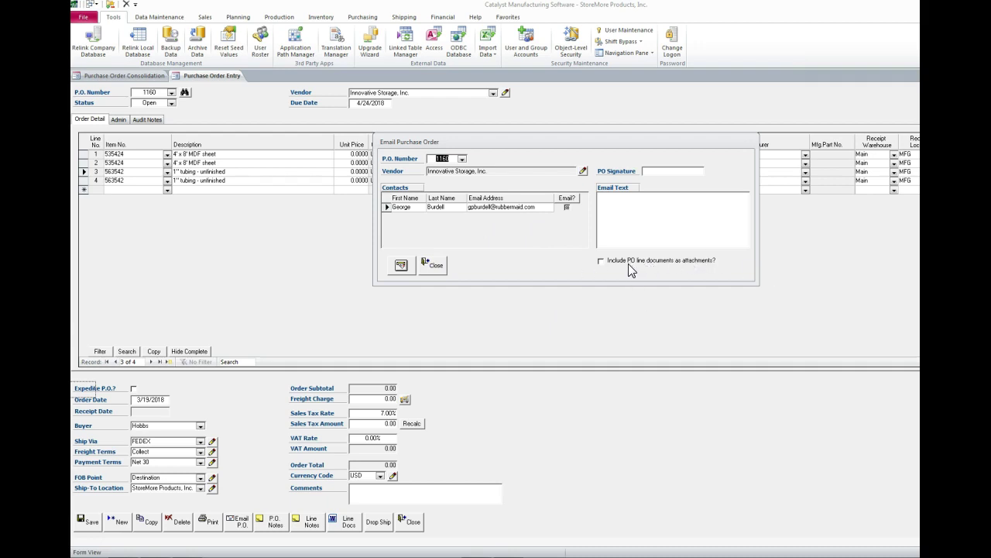
left_click(433, 265)
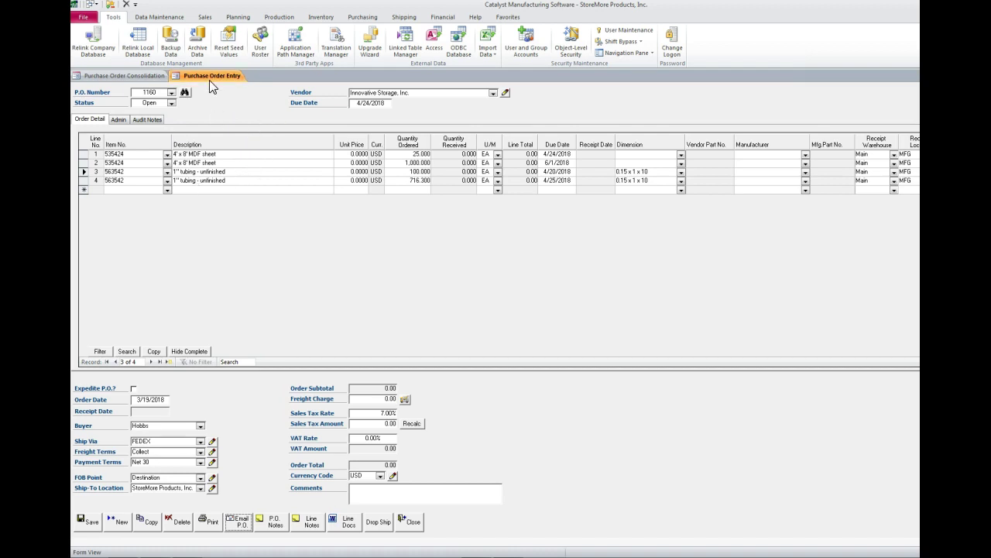
left_click(411, 521)
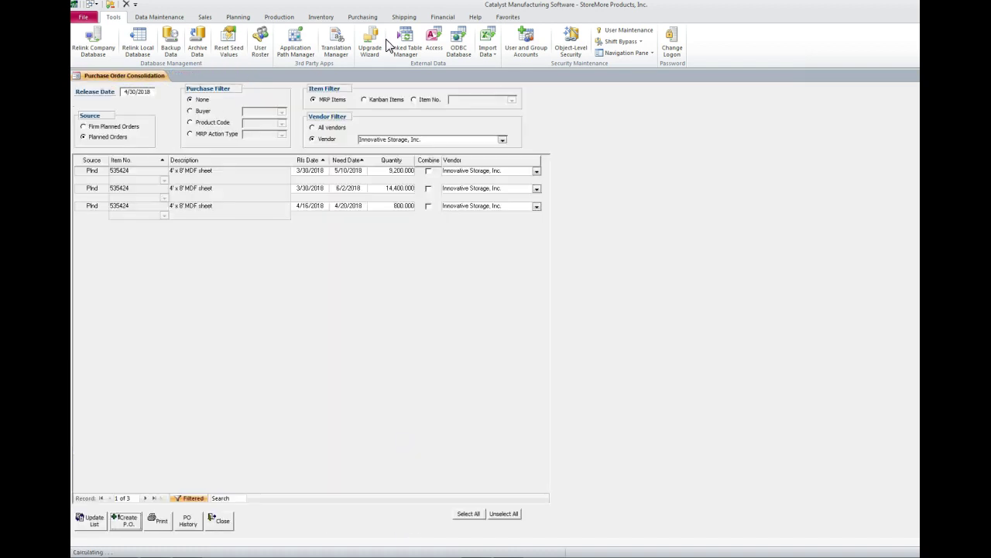
Look at the blank purchase order entry form, and close both it and the purchase order consolidation
left_click(364, 17)
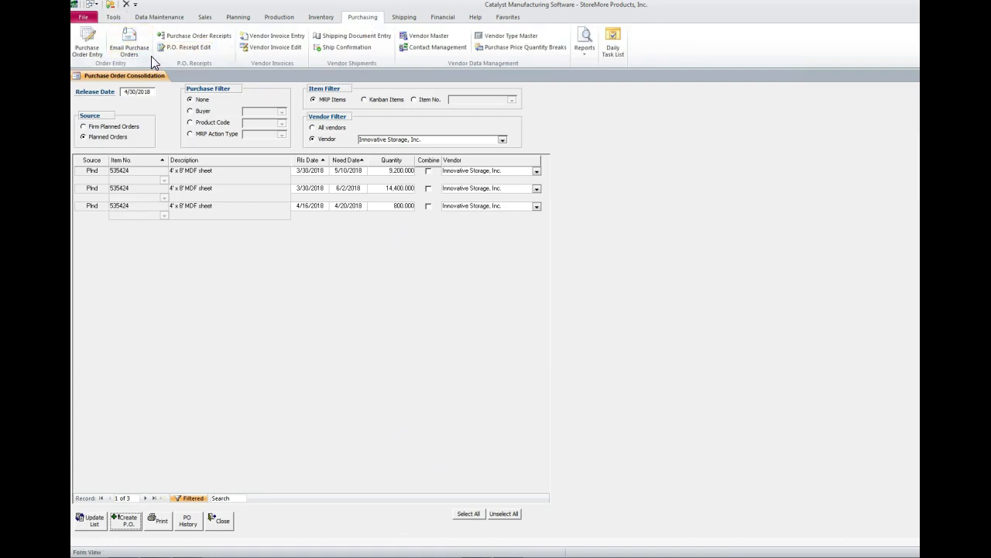
left_click(88, 44)
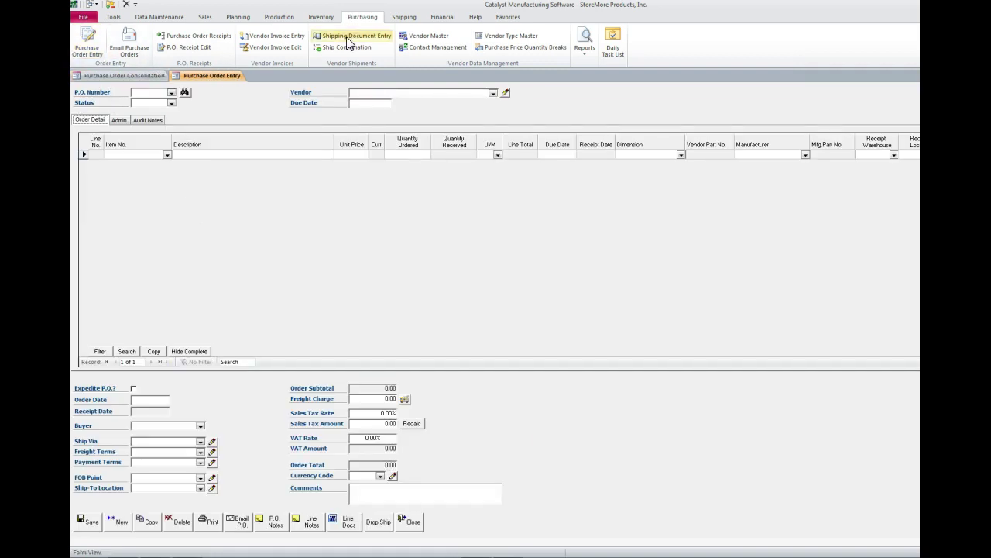
left_click(411, 521)
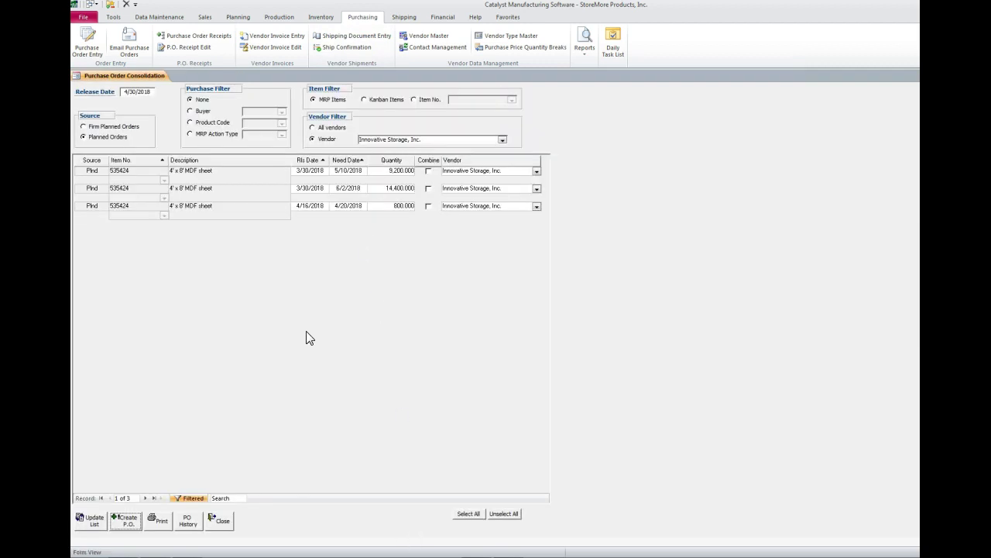
left_click(223, 523)
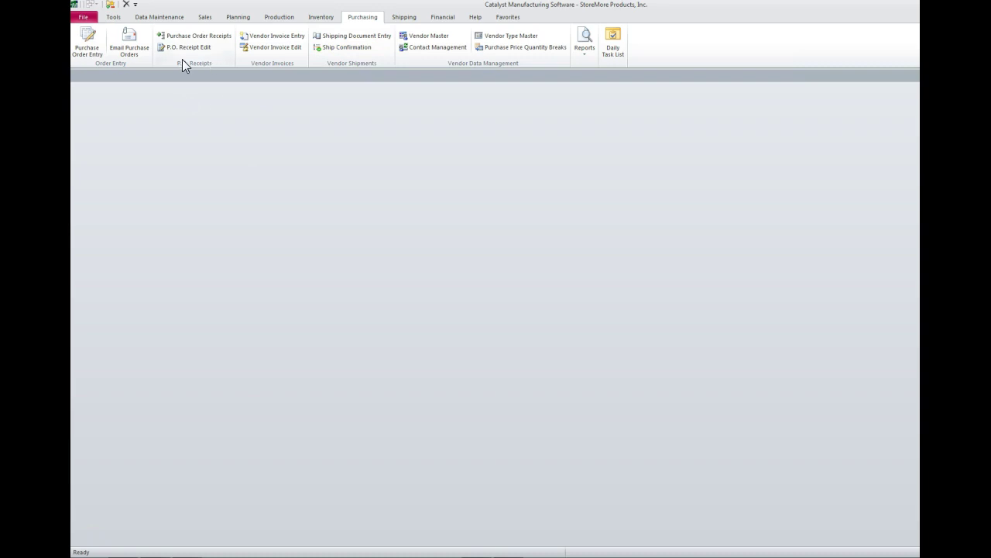
Start an inventory transfer within the Main warehouse for item 143248, the 3" x 48" gray metal beams
left_click(314, 17)
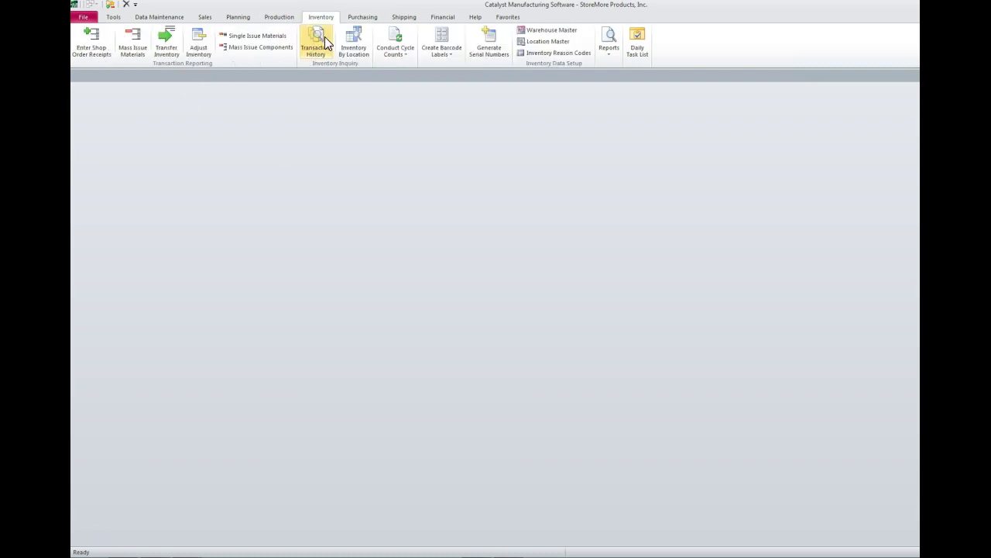
left_click(165, 48)
left_click(148, 143)
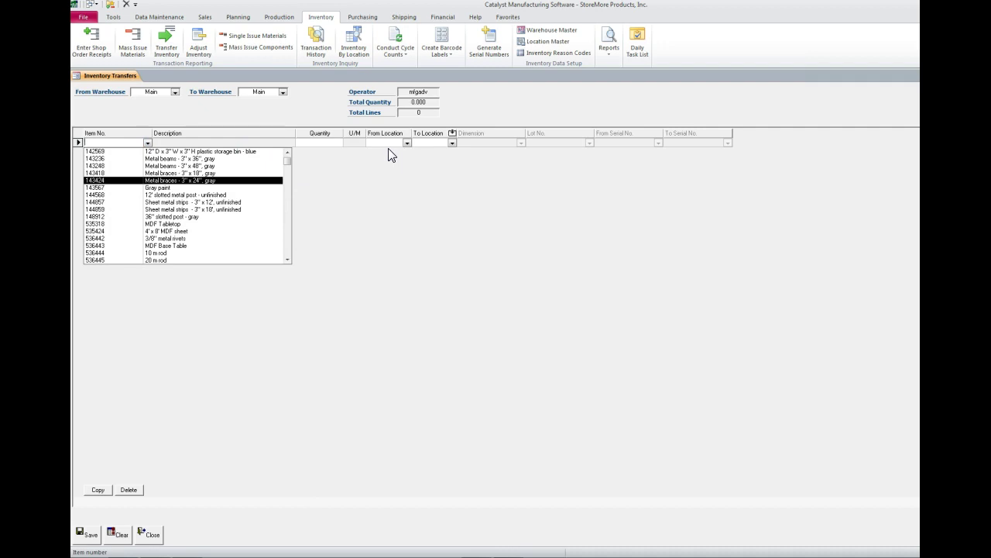
left_click(260, 91)
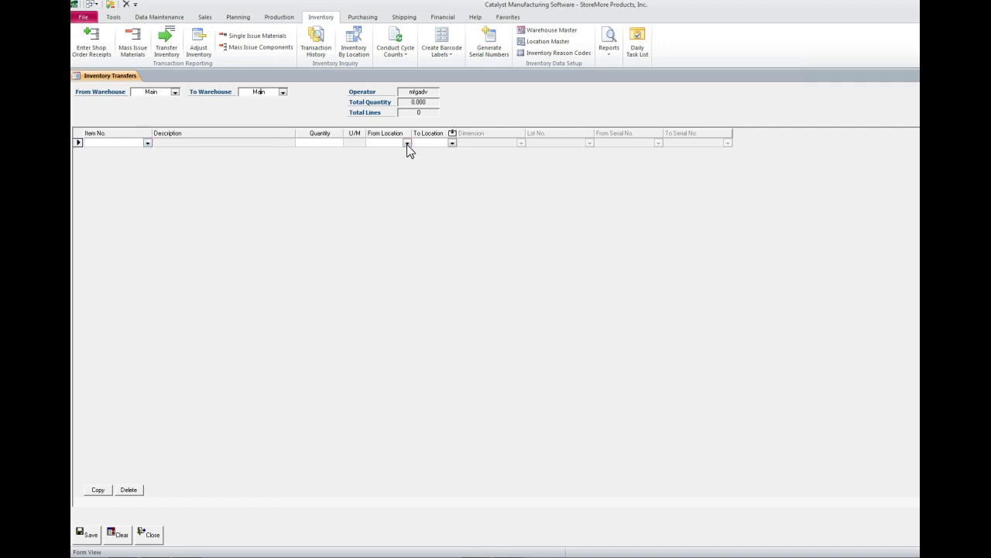
left_click(147, 143)
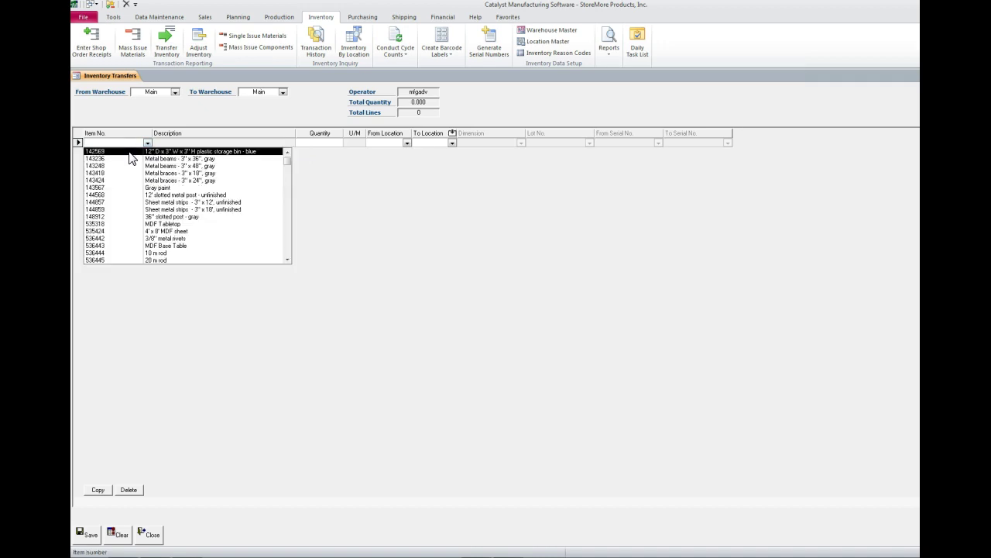
left_click(124, 166)
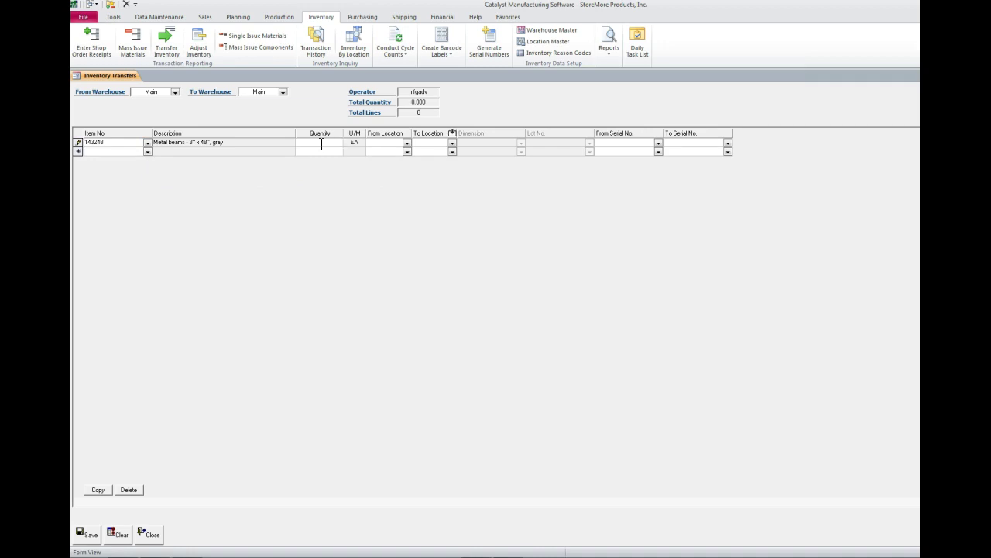
Set the beam transfer's quantity to 21, from the Staging location to the MFG manufacturing floor location
left_click(321, 144)
type("21")
key("Tab")
left_click(406, 143)
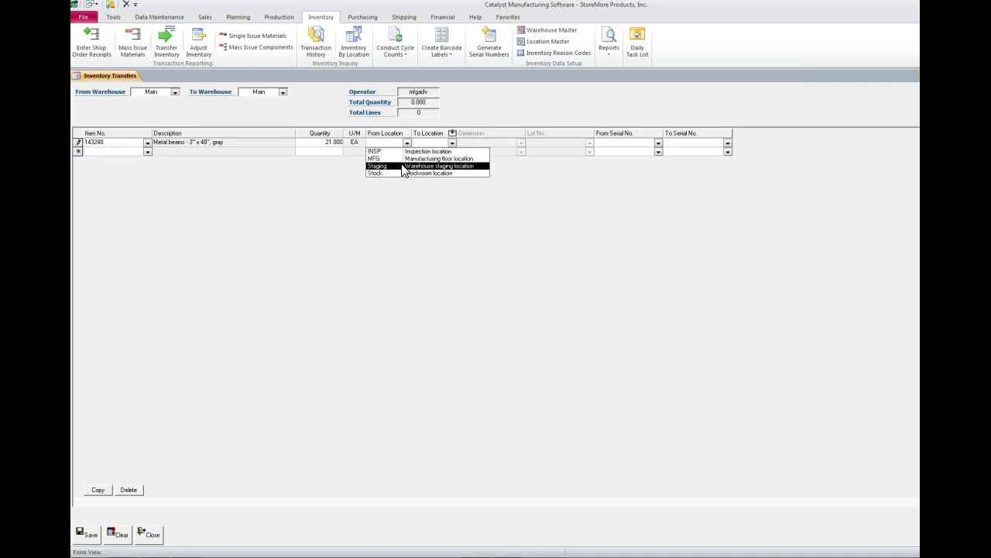
left_click(402, 166)
left_click(453, 143)
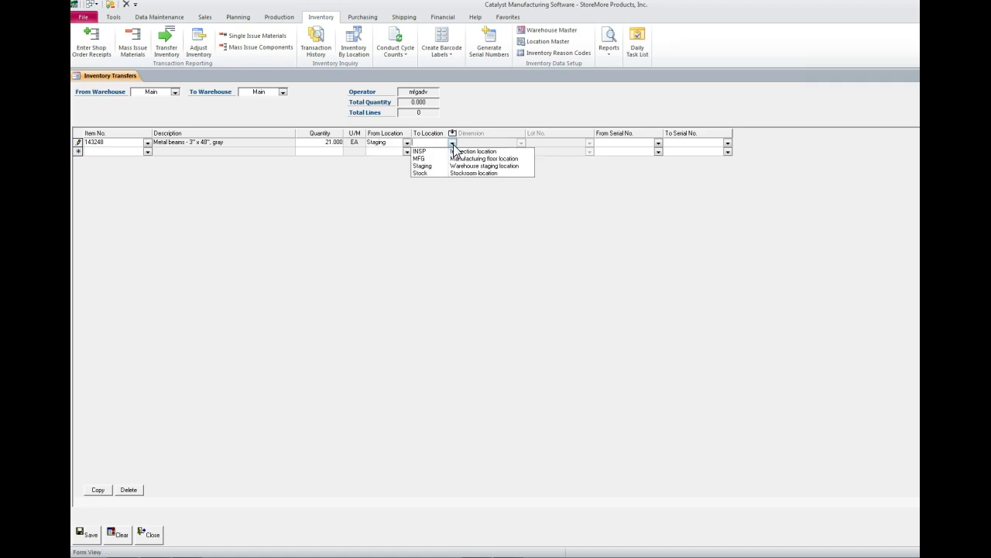
left_click(443, 159)
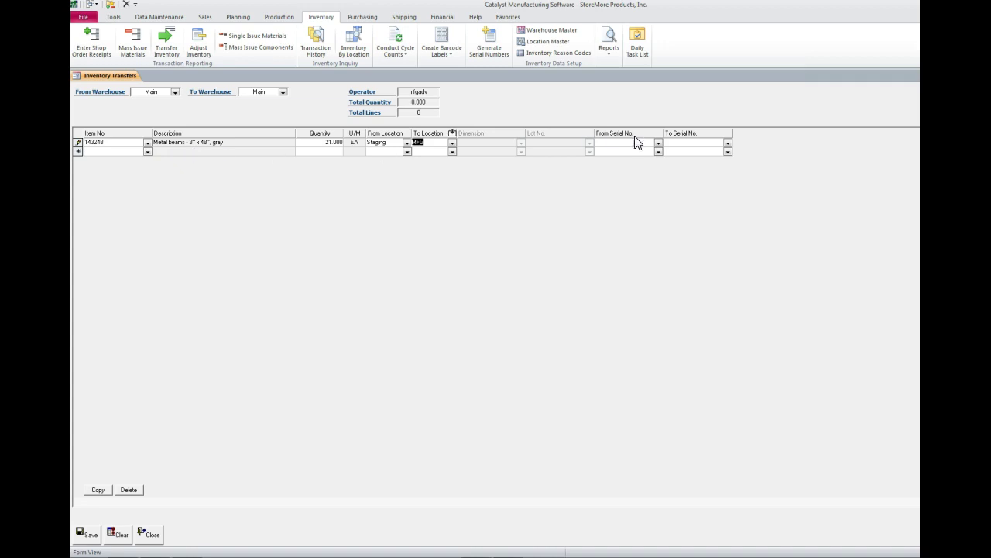
Look at the serial number choices for the beam transfer, and close the transfer form without saving
left_click(659, 143)
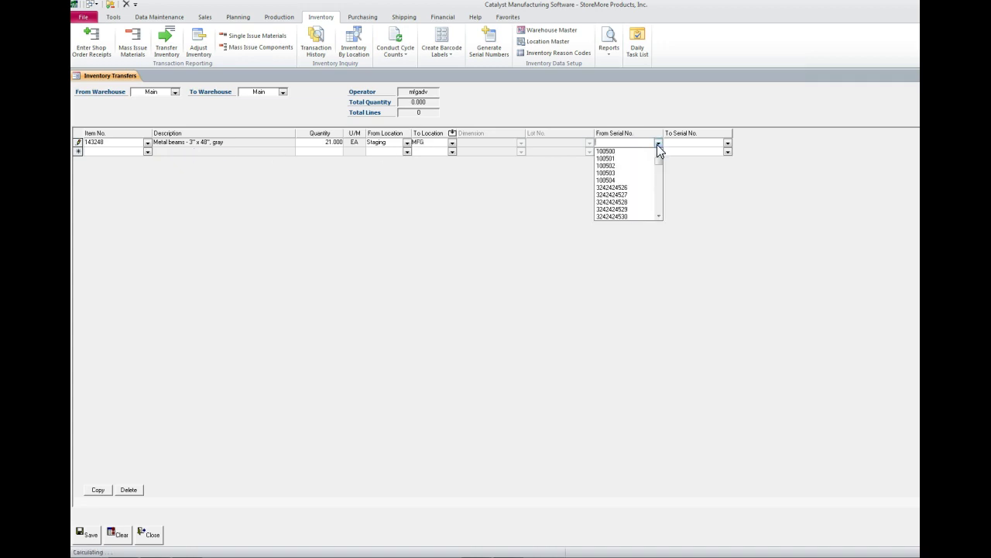
left_click(714, 143)
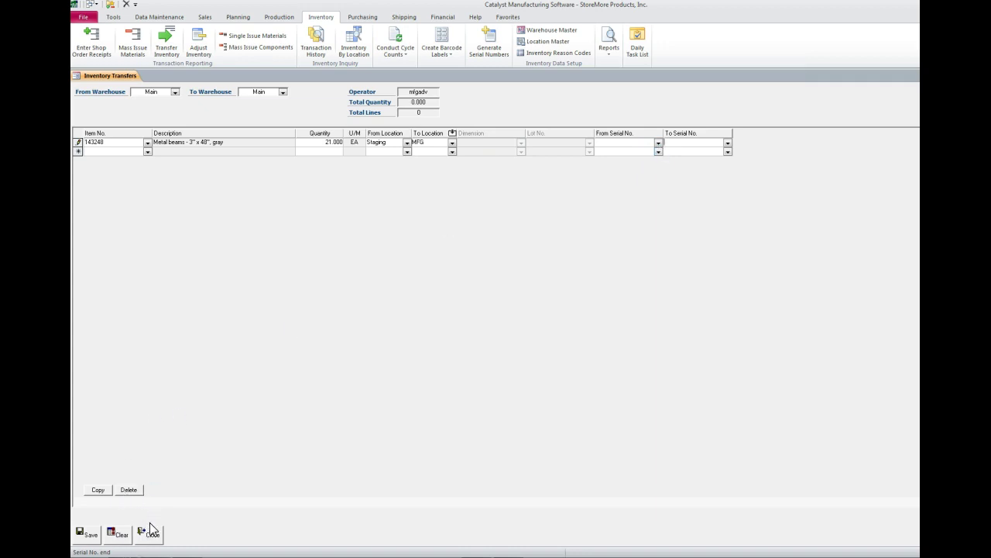
left_click(126, 532)
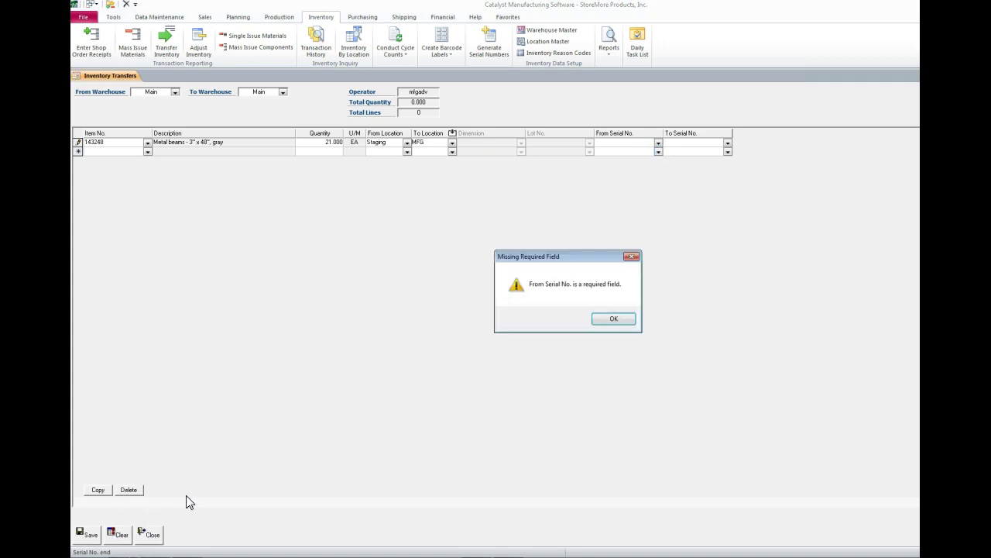
left_click(622, 323)
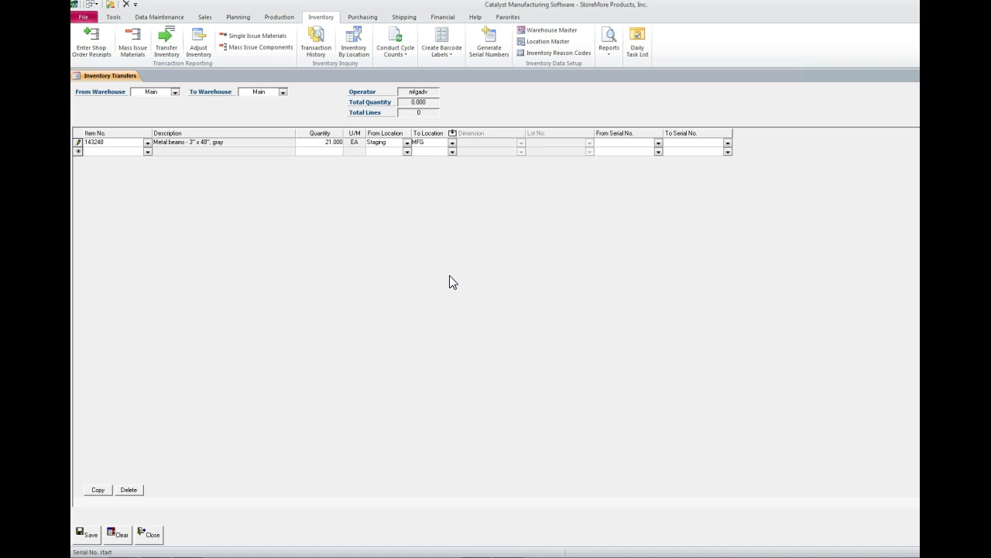
key("Escape")
left_click(151, 536)
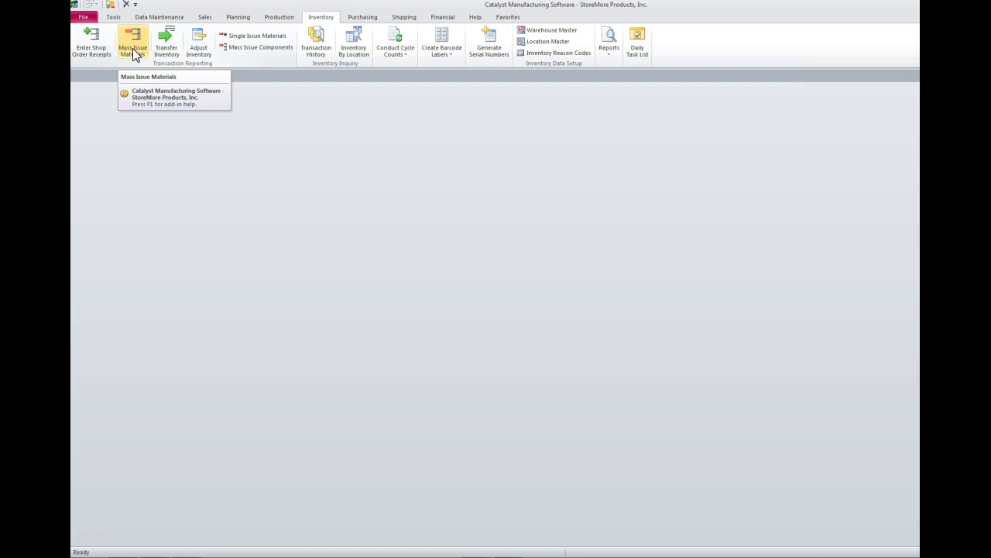
Start a single material issue of item 143424 to shop order 1427, and close it without saving
left_click(242, 36)
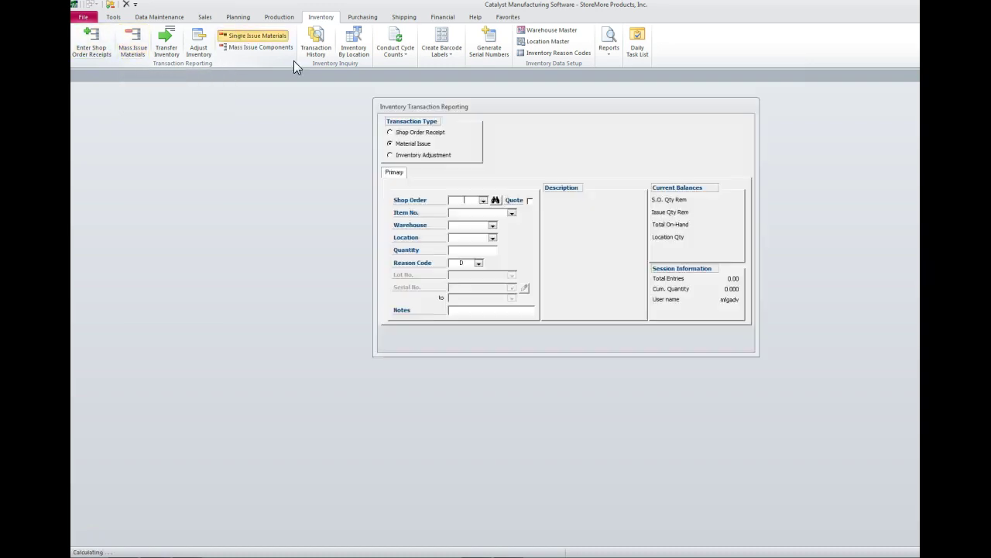
left_click(483, 200)
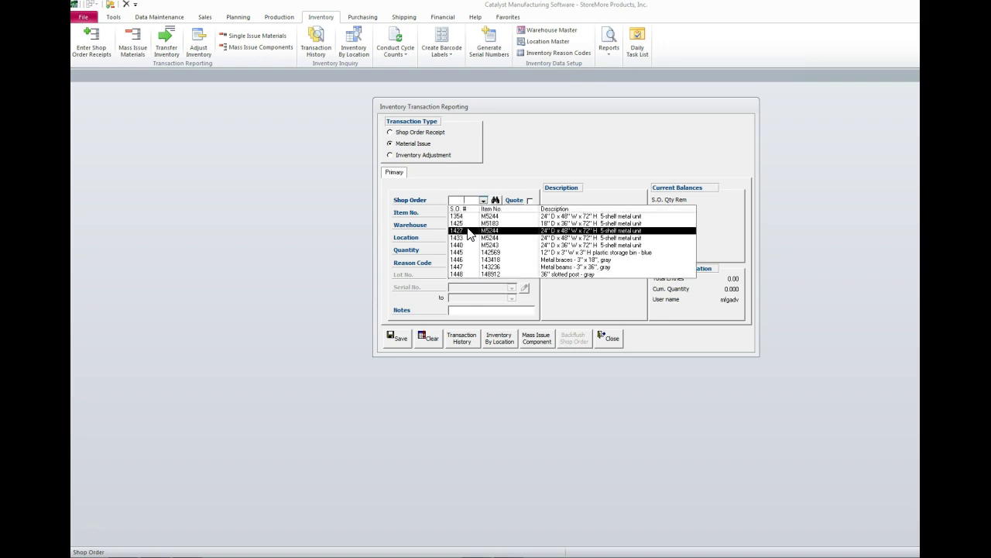
left_click(485, 226)
left_click(511, 212)
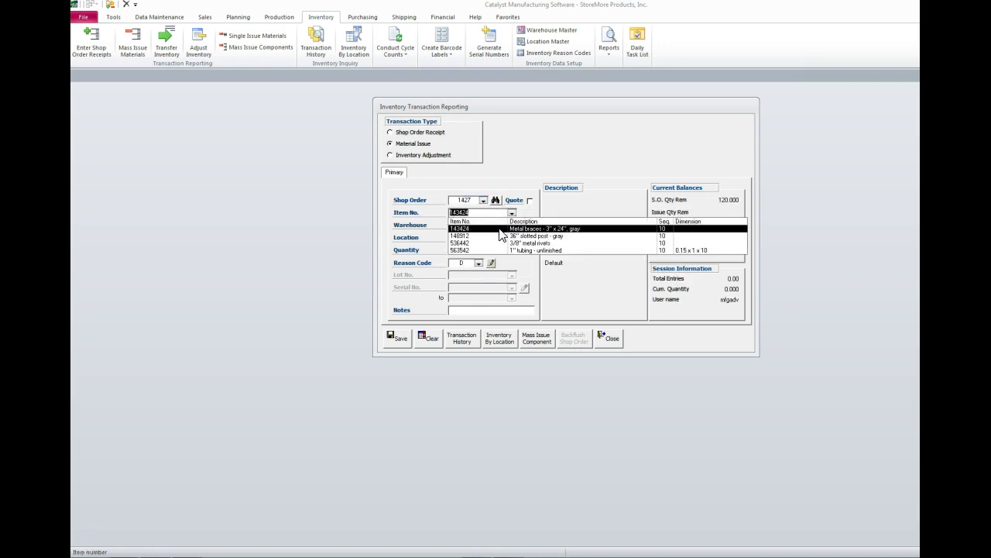
left_click(464, 224)
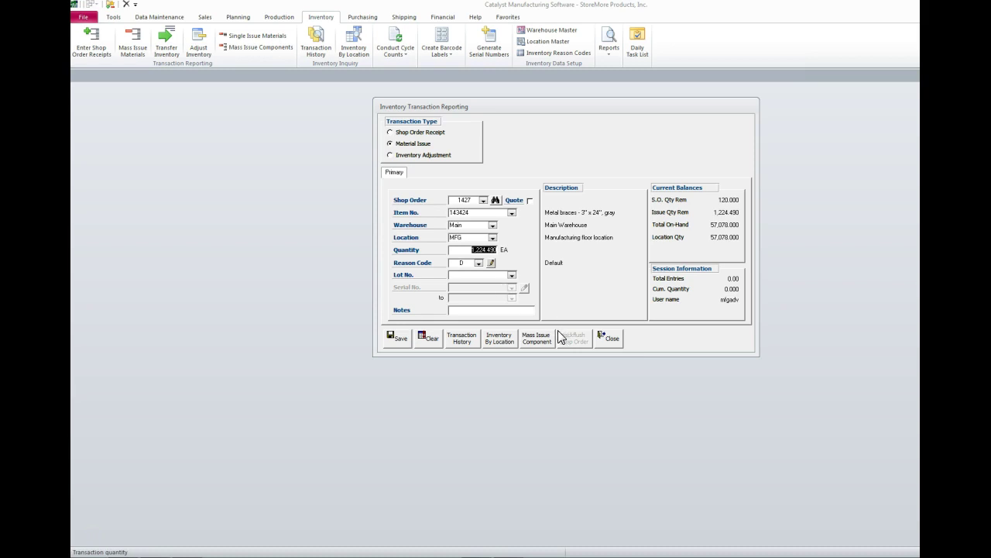
left_click(609, 339)
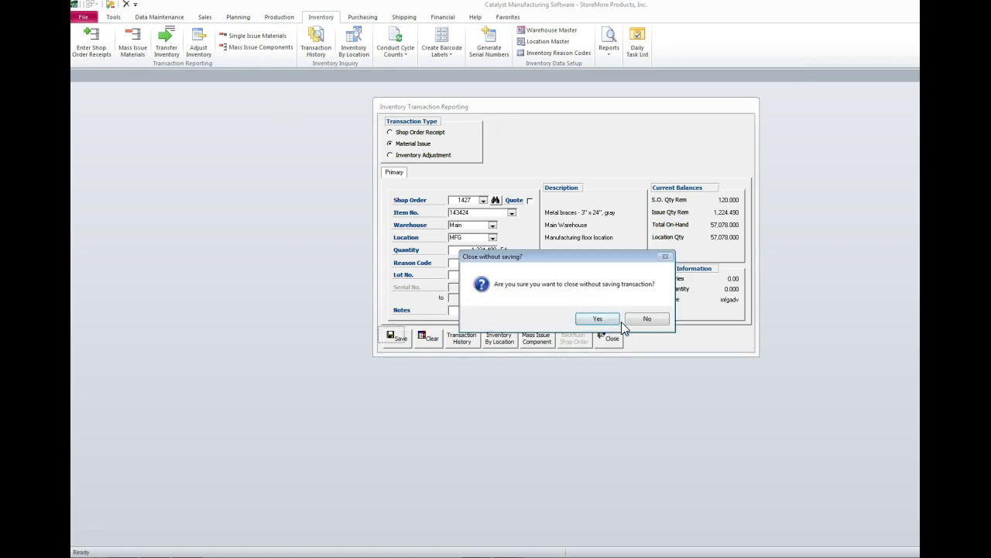
left_click(614, 323)
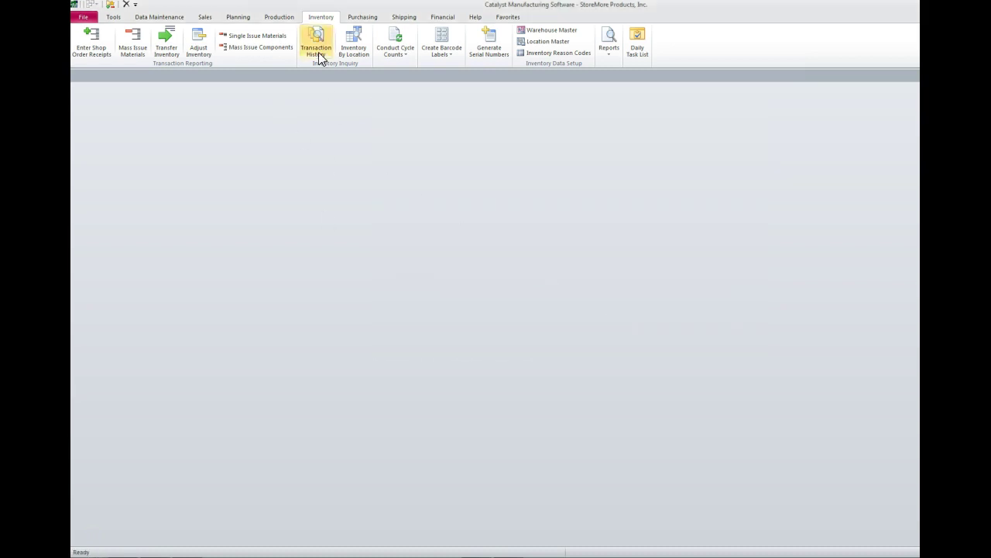
Examine the available inventory for shop order 1425's components in Mass Issue Materials, and close the form without issuing anything
left_click(132, 53)
left_click(150, 91)
left_click(151, 112)
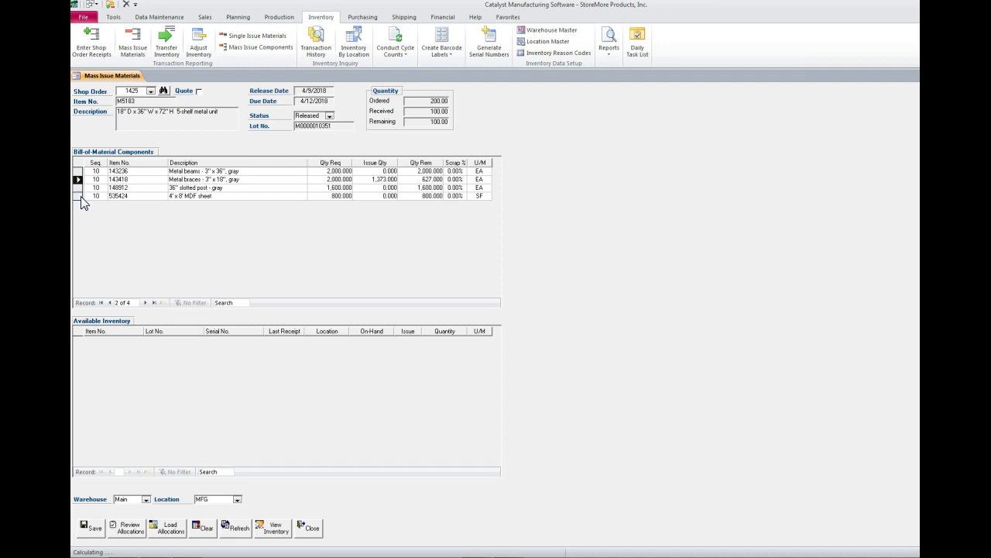
left_click(79, 196)
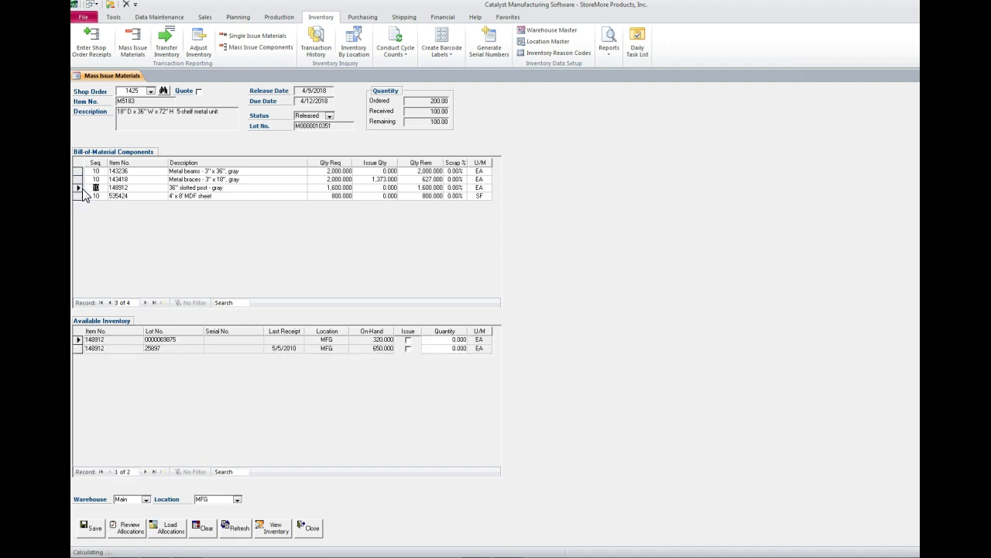
left_click(79, 179)
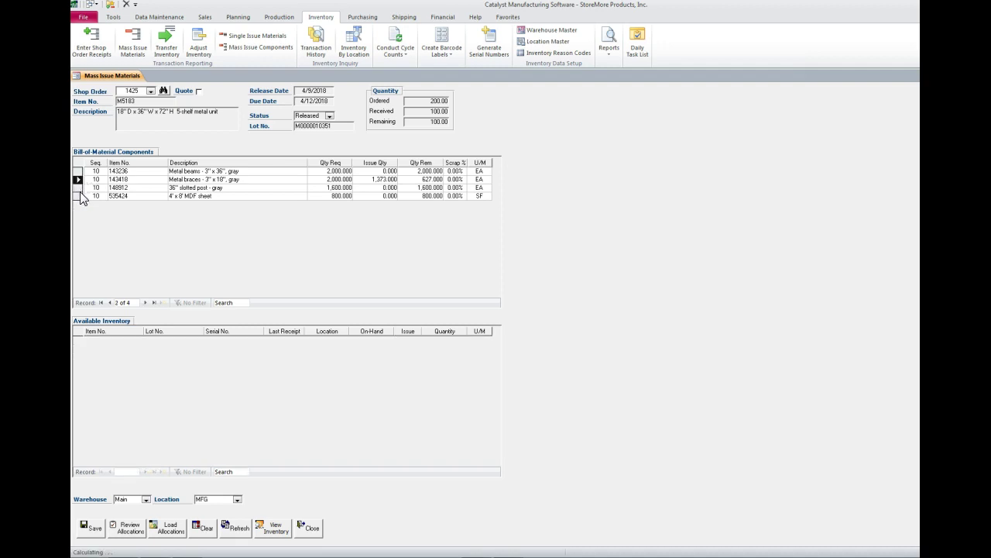
left_click(79, 188)
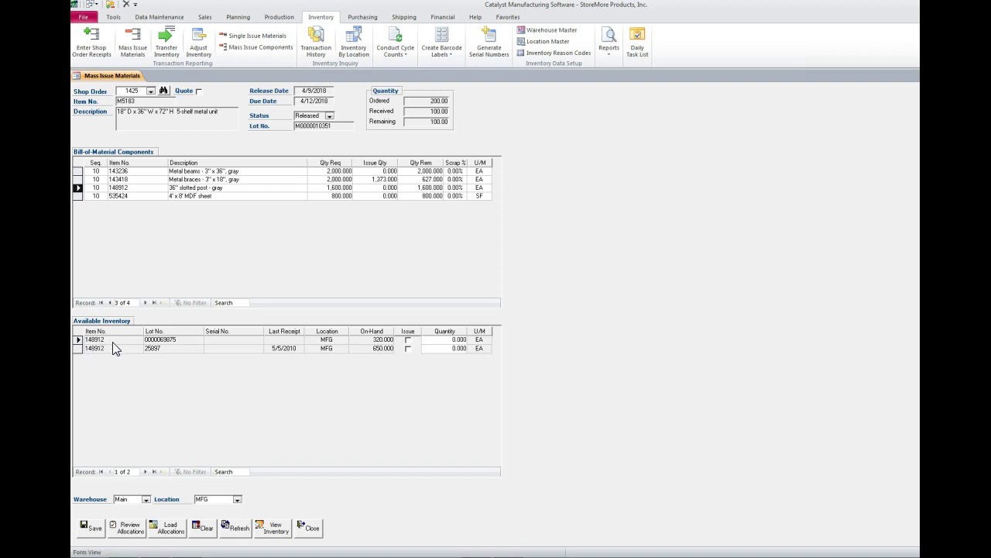
left_click(407, 339)
key("Escape")
left_click(310, 529)
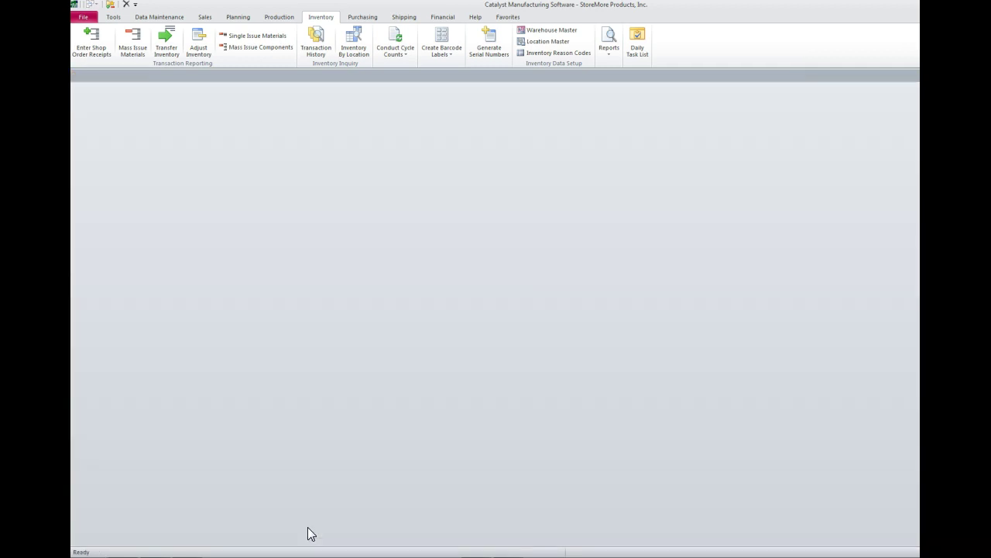
Start a shop order receipt for shop order 1354, the 24" x 48" x 72" 5-shelf metal unit
left_click(105, 48)
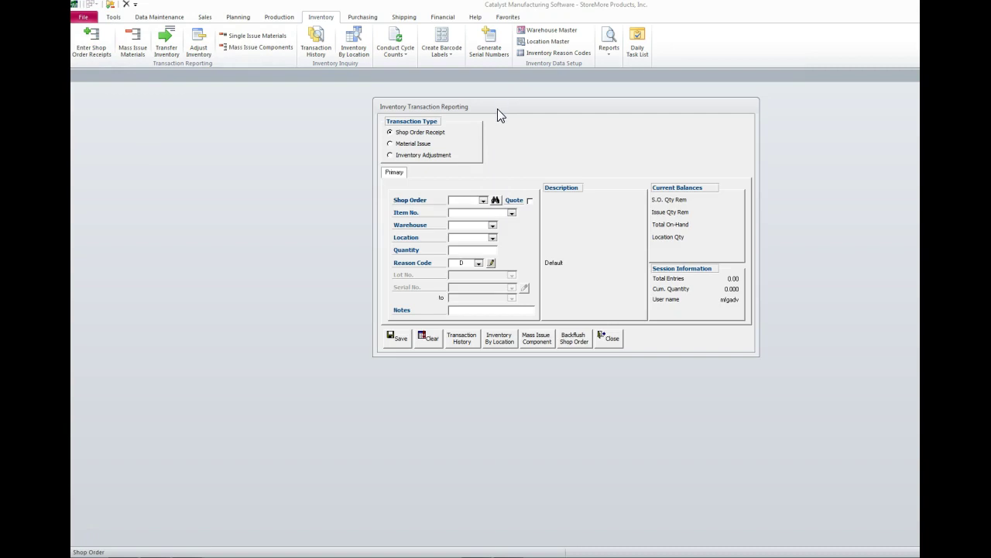
left_click_drag(497, 109, 412, 110)
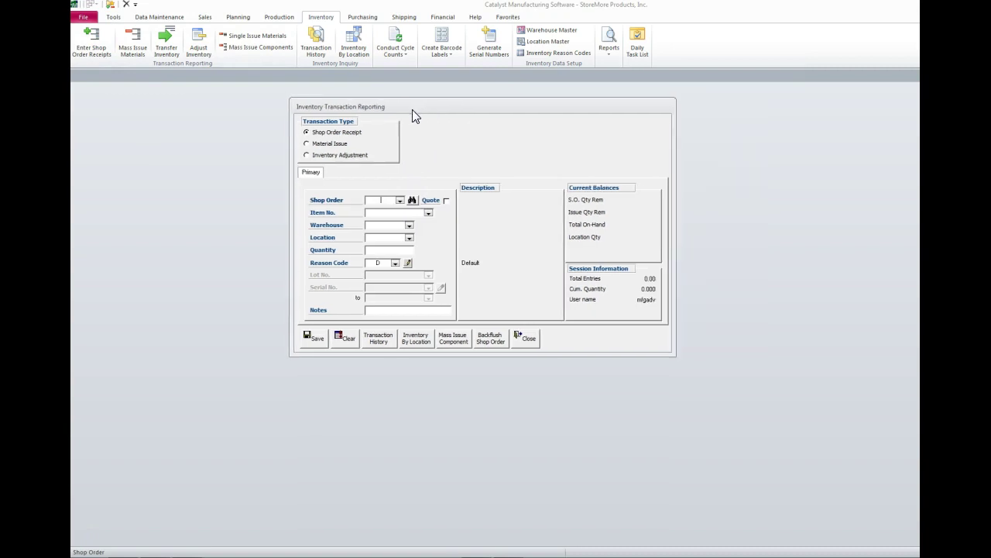
left_click(398, 202)
left_click(403, 224)
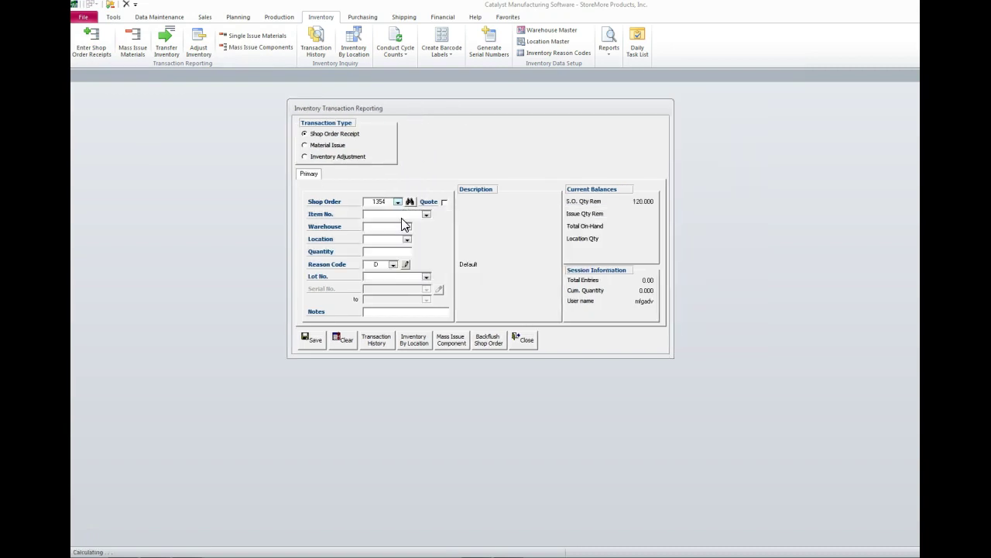
left_click(406, 277)
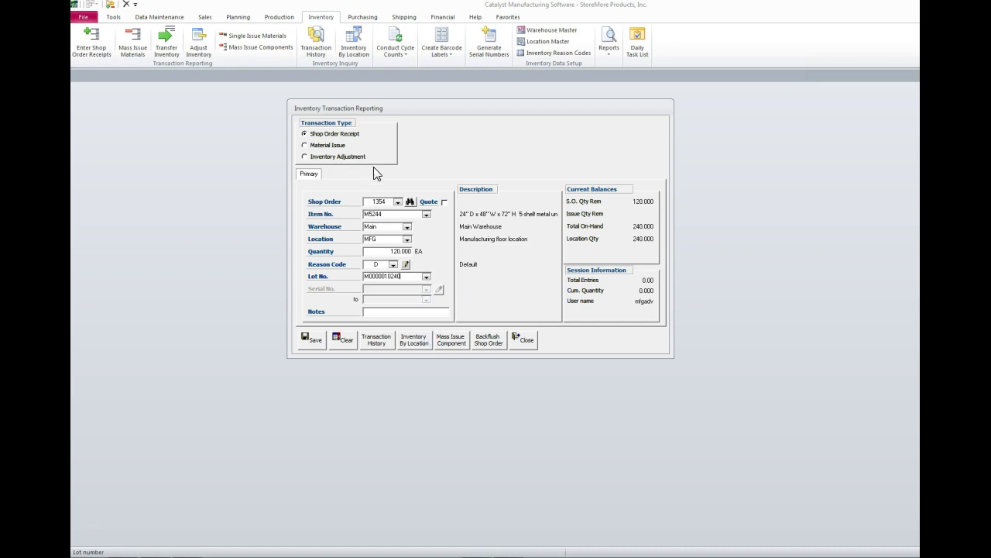
Examine the backflush settings of shop order 1354's materials in the Shop Order Master, keeping the receipt form open
left_click(285, 18)
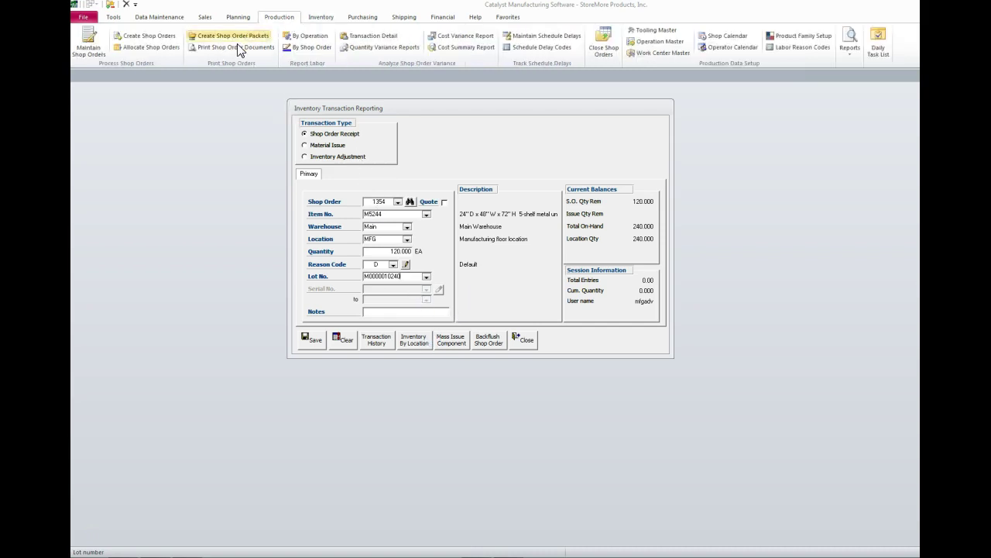
left_click(90, 46)
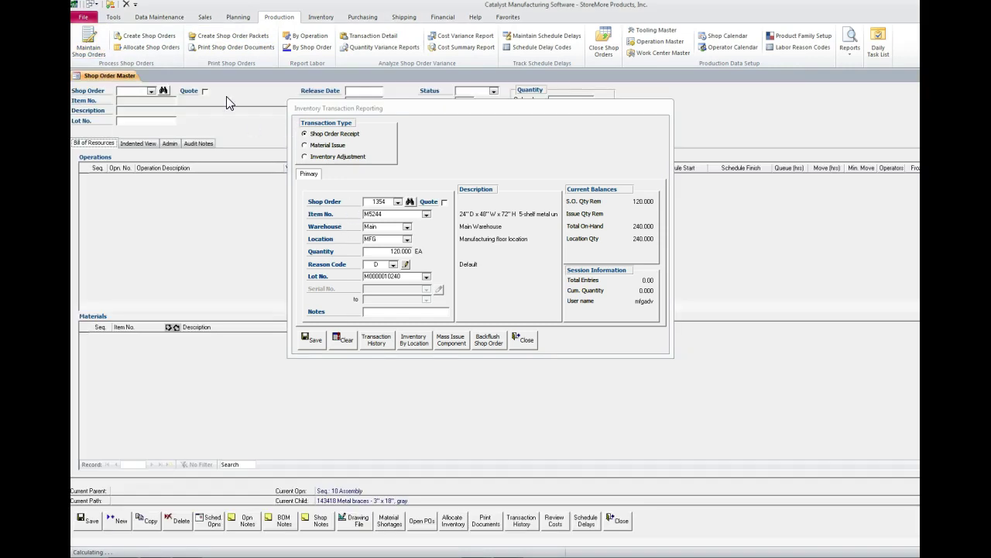
left_click(149, 90)
left_click(138, 106)
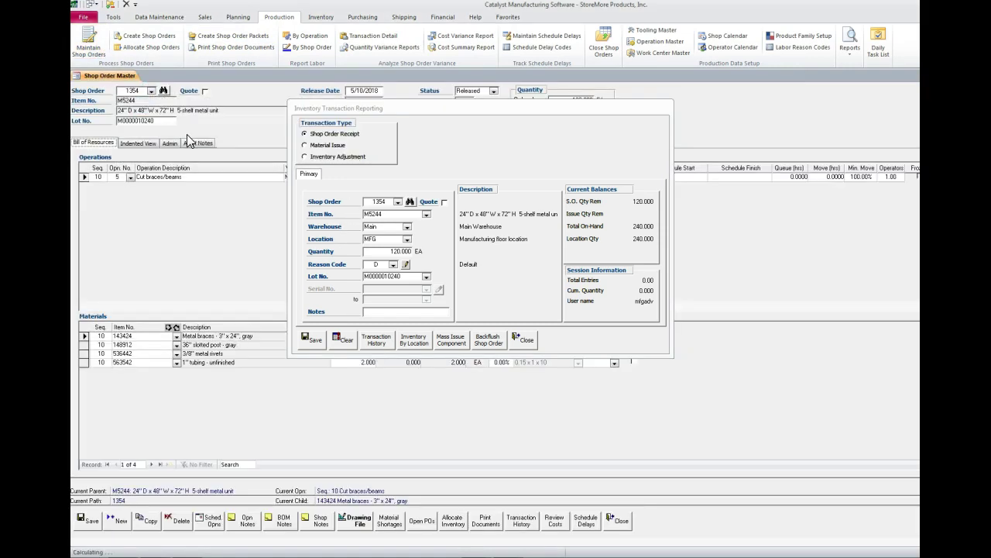
left_click_drag(364, 112, 358, 384)
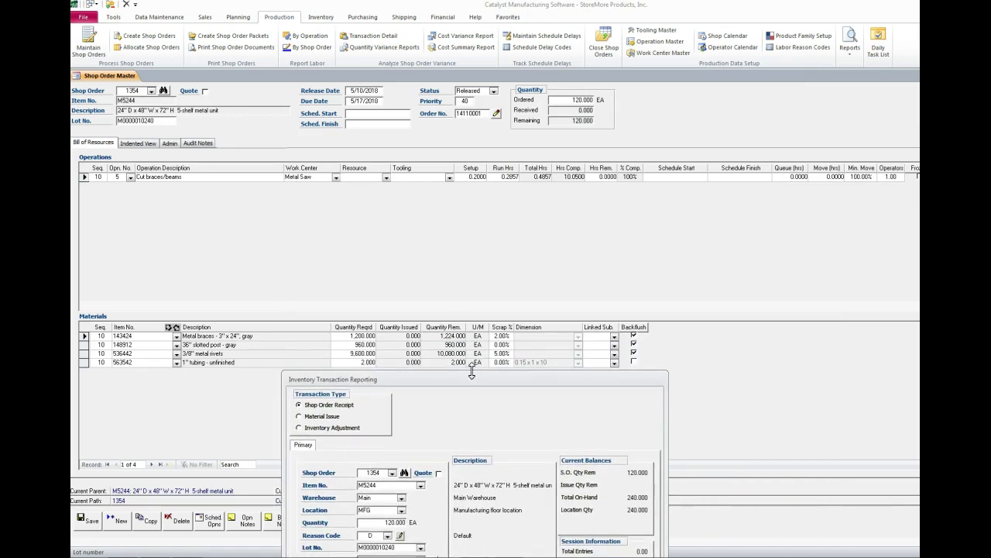
left_click(635, 352)
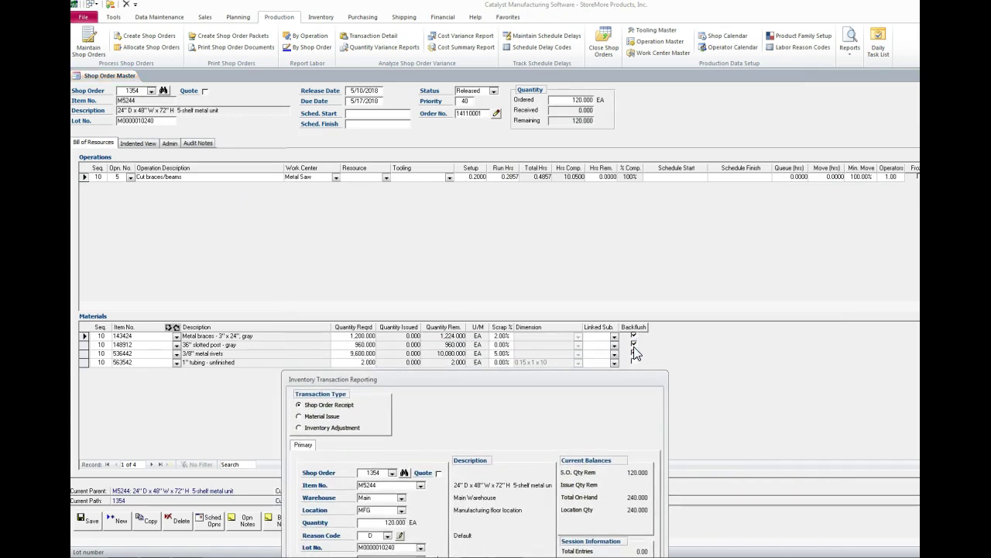
left_click(634, 354)
Save the receipt for shop order 1354, and accept the material backflush quantities for the braces, slotted posts and rivets
left_click_drag(426, 382, 419, 111)
left_click(306, 339)
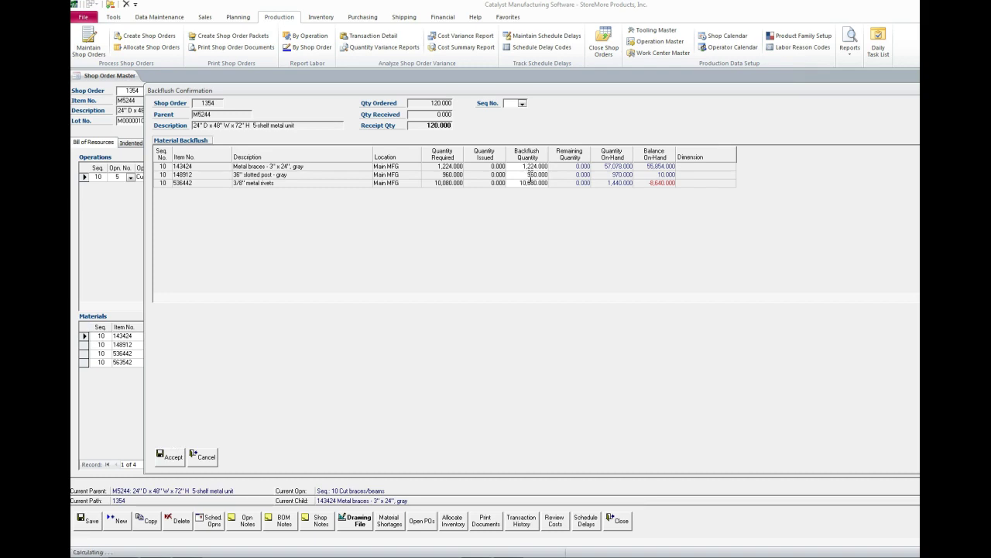
left_click_drag(525, 168, 536, 172)
left_click(529, 184)
left_click(171, 457)
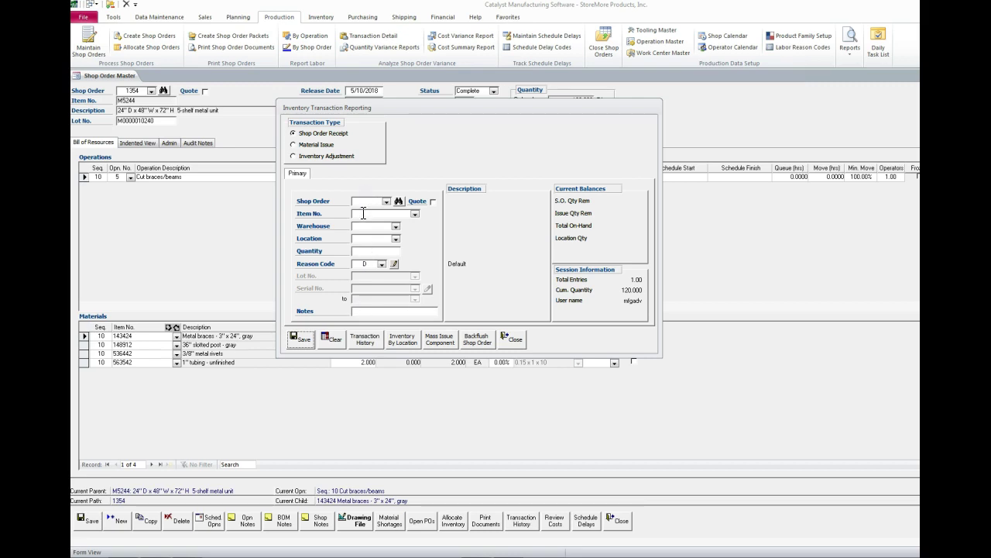
Examine the transaction history for the backflush material issues and the production receipt of shop order 1354
left_click(365, 342)
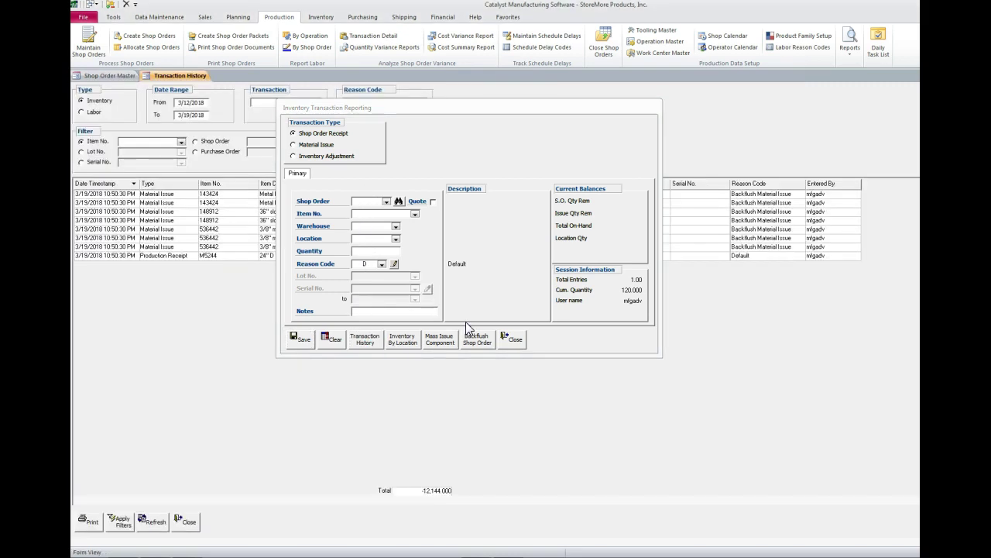
left_click_drag(436, 111, 408, 284)
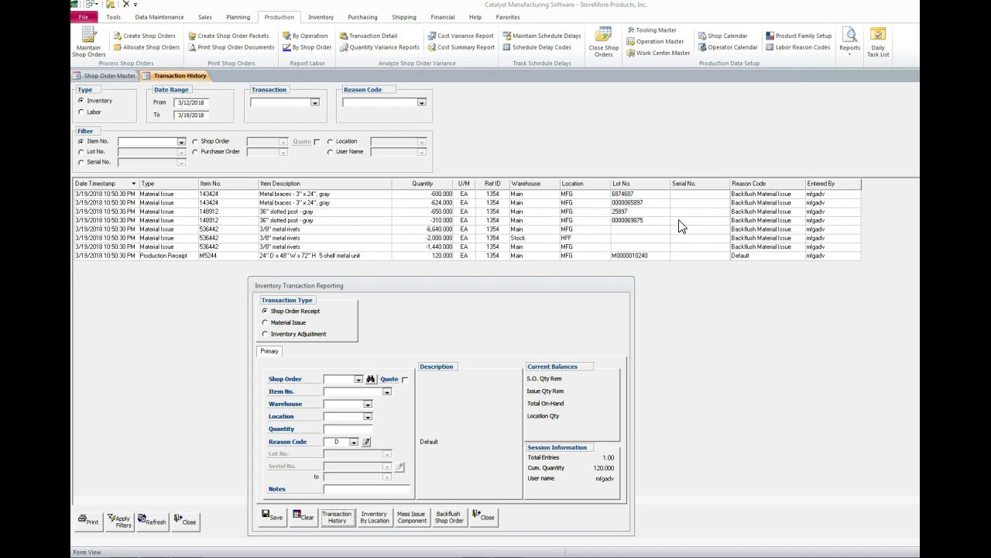
left_click(760, 244)
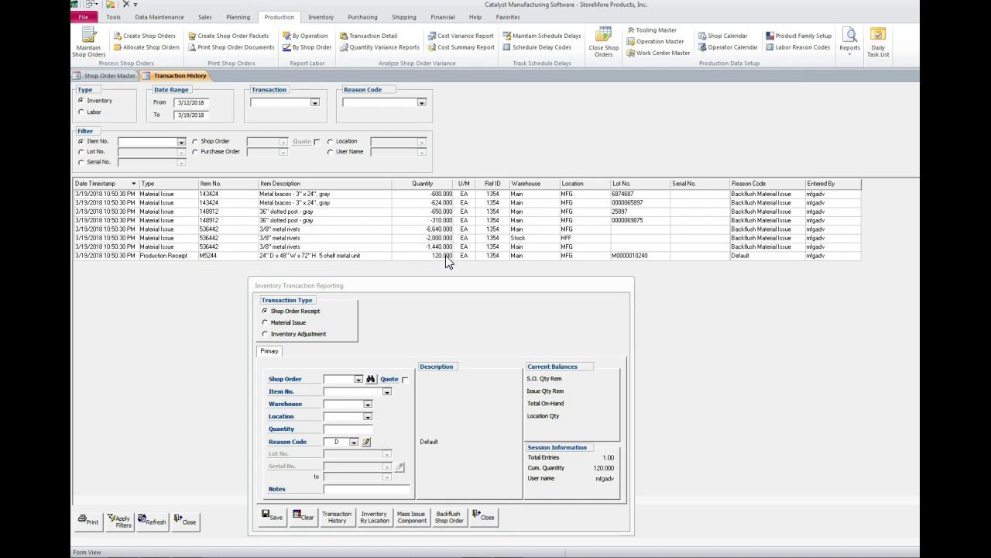
Look up the inventory by location for item 143236, the gray 3" x 36" metal beams, keeping the transaction reporting form open alongside
left_click_drag(425, 284, 420, 110)
left_click(358, 347)
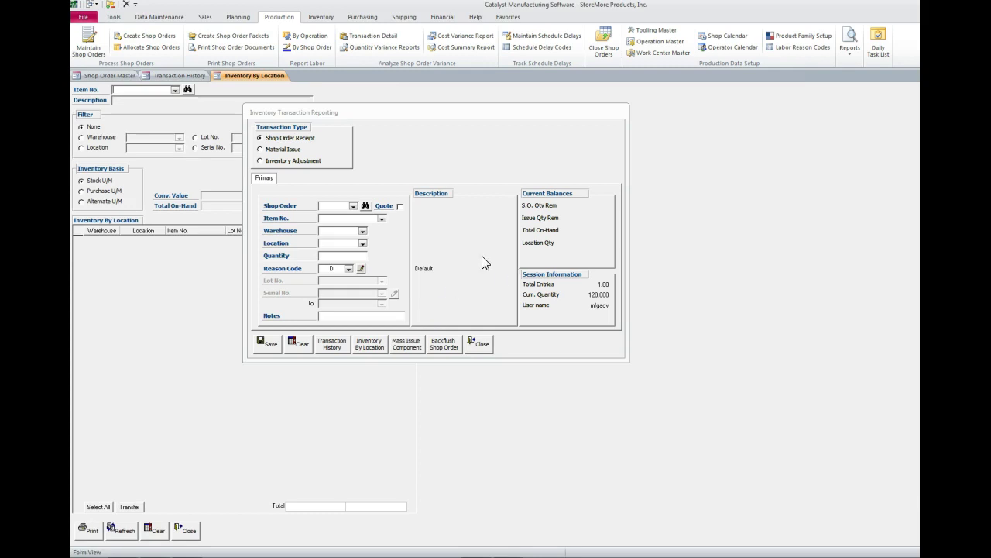
left_click_drag(396, 115, 593, 96)
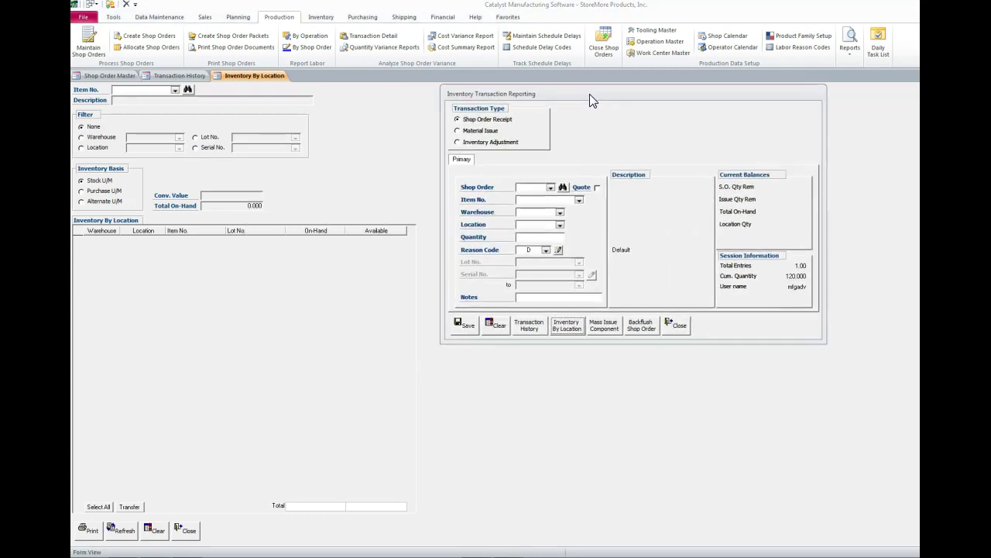
left_click(322, 17)
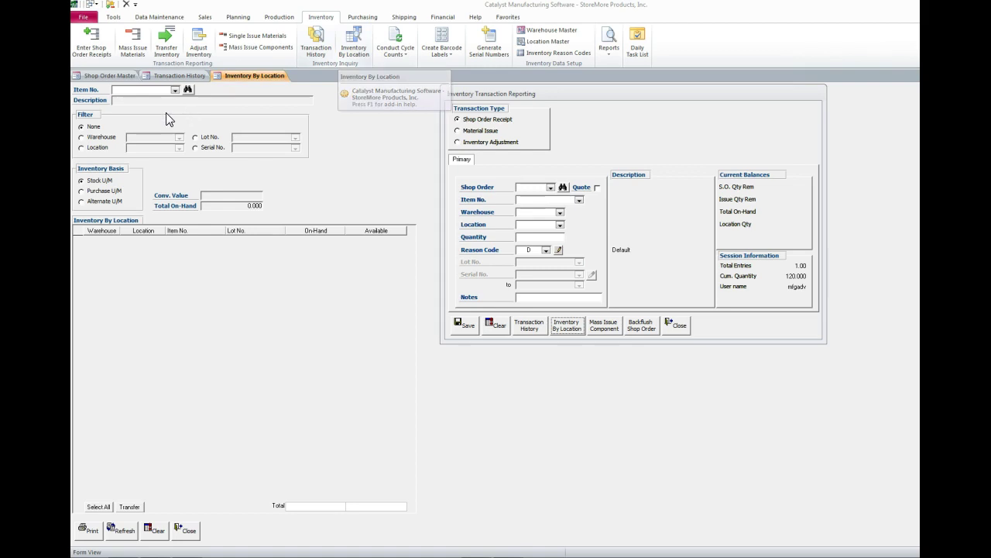
left_click(175, 91)
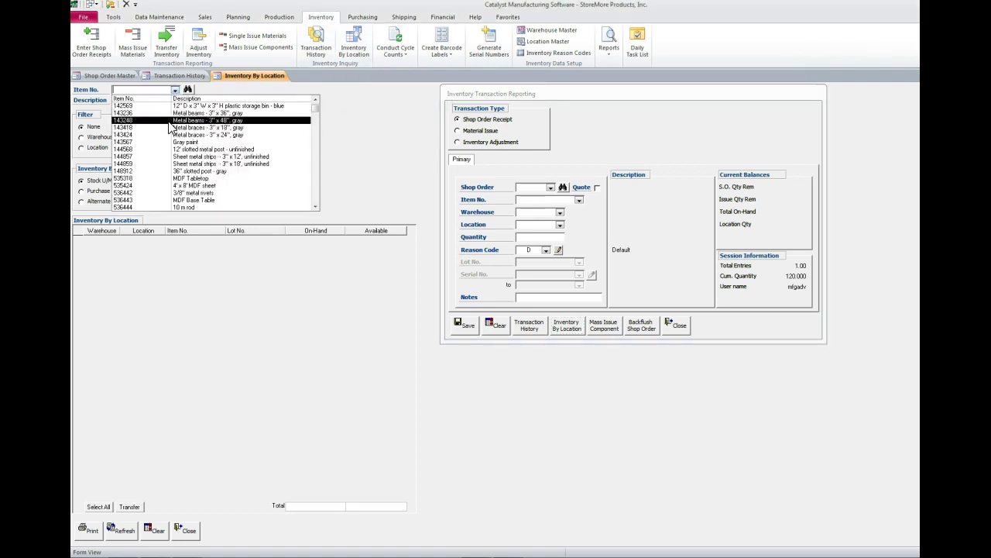
left_click(170, 136)
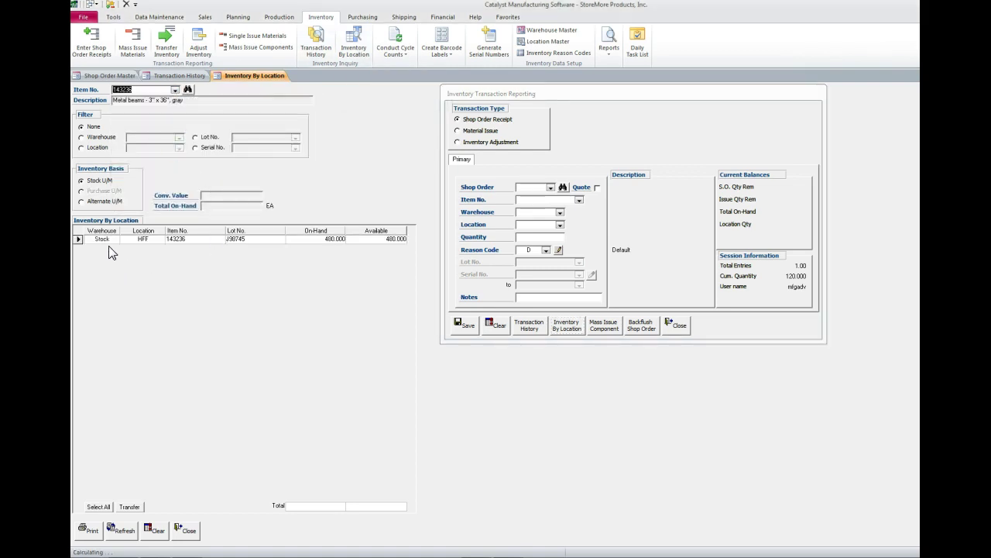
Look up the inventory by location for item M5243, the 24" x 36" x 72" 5-shelf metal unit
left_click(175, 91)
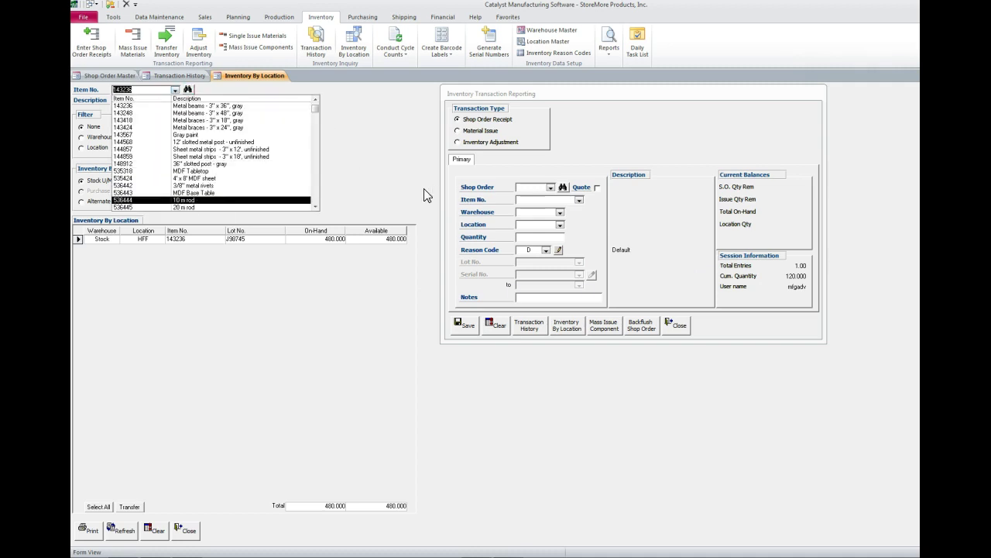
scroll(316, 203, "down", 2)
left_click(164, 203)
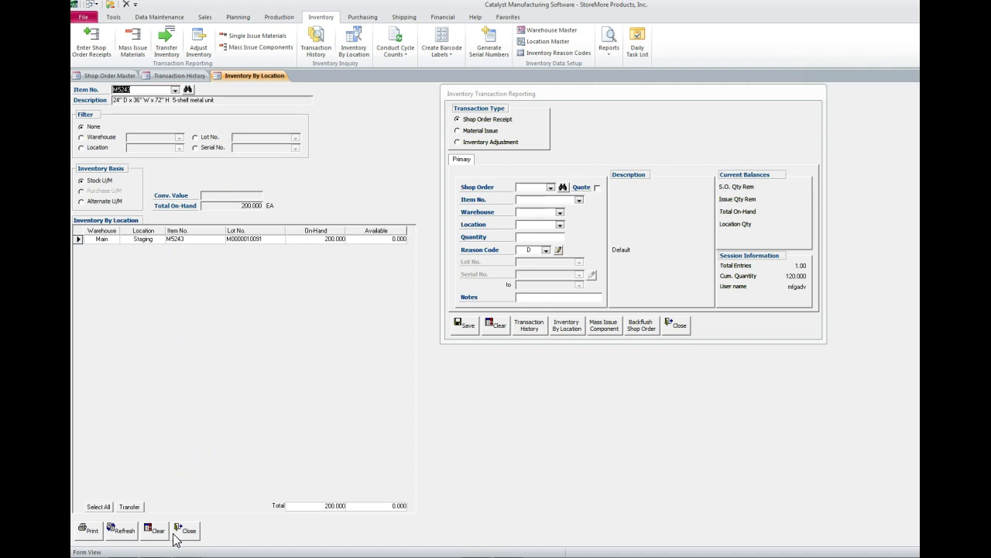
Preview the Inventory Inquiry Report for item M5243, and close the transaction reporting, report, location inquiry and transaction history windows
left_click(83, 531)
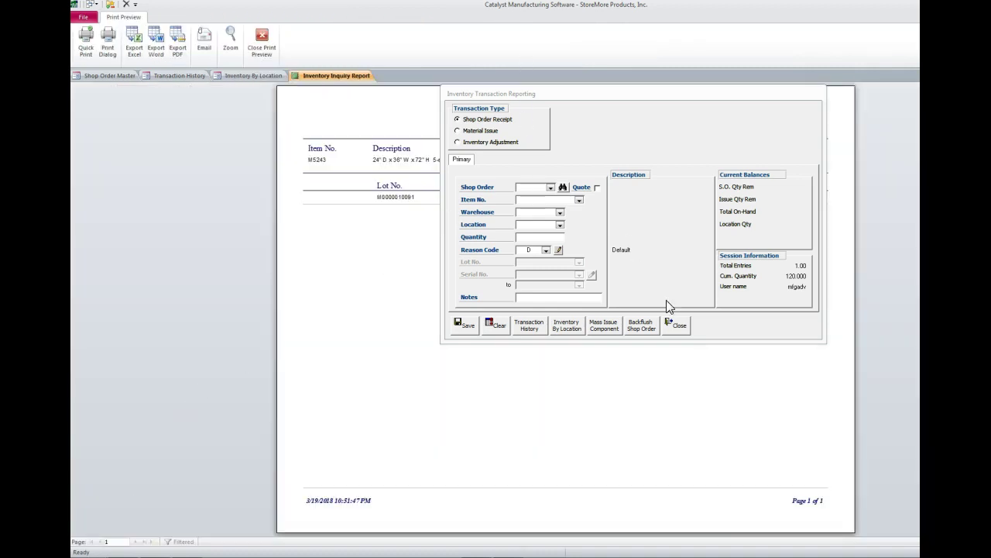
left_click(675, 325)
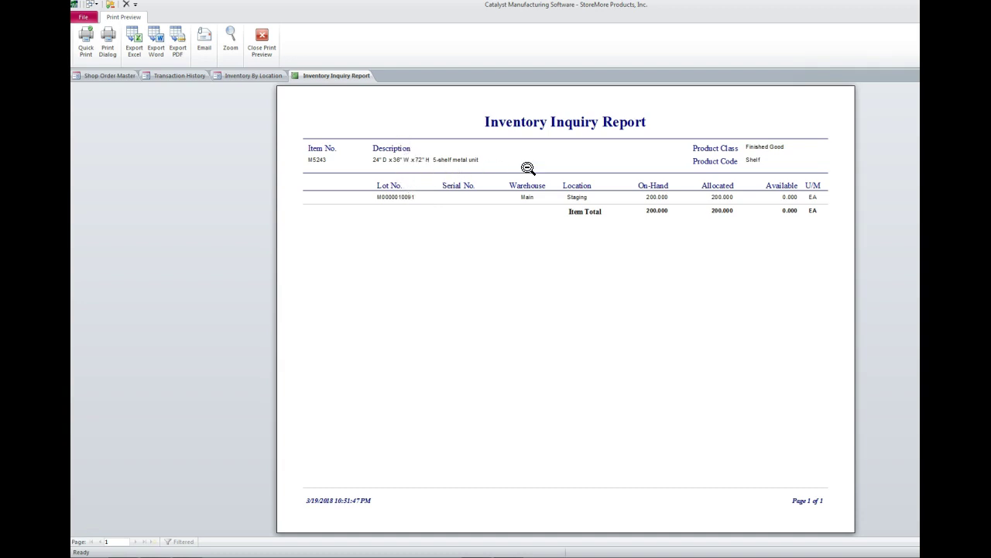
left_click(270, 51)
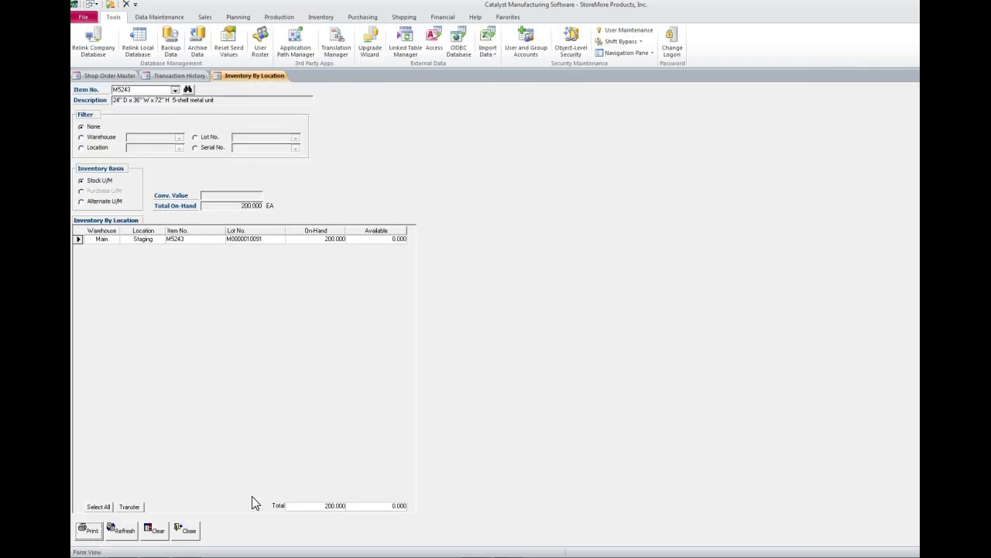
left_click(191, 528)
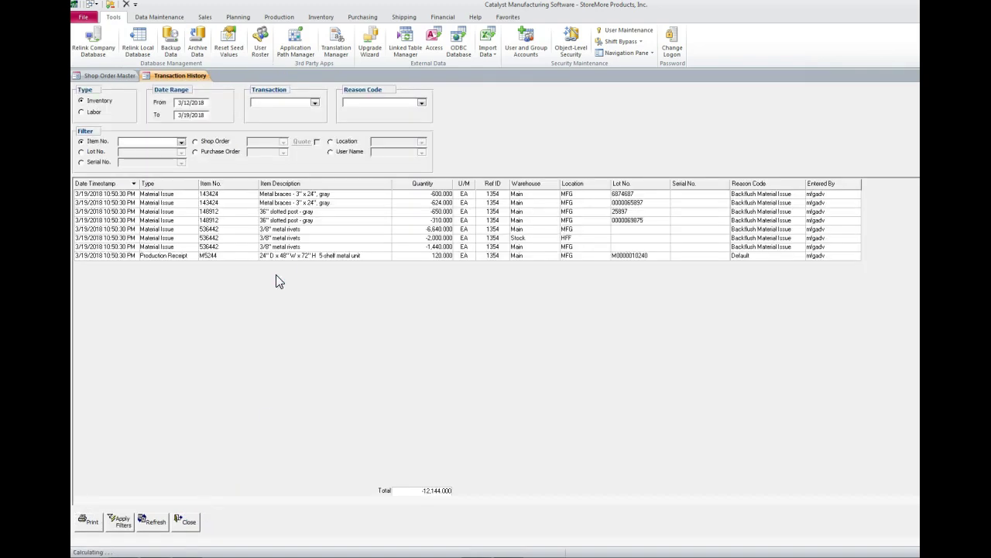
left_click(200, 529)
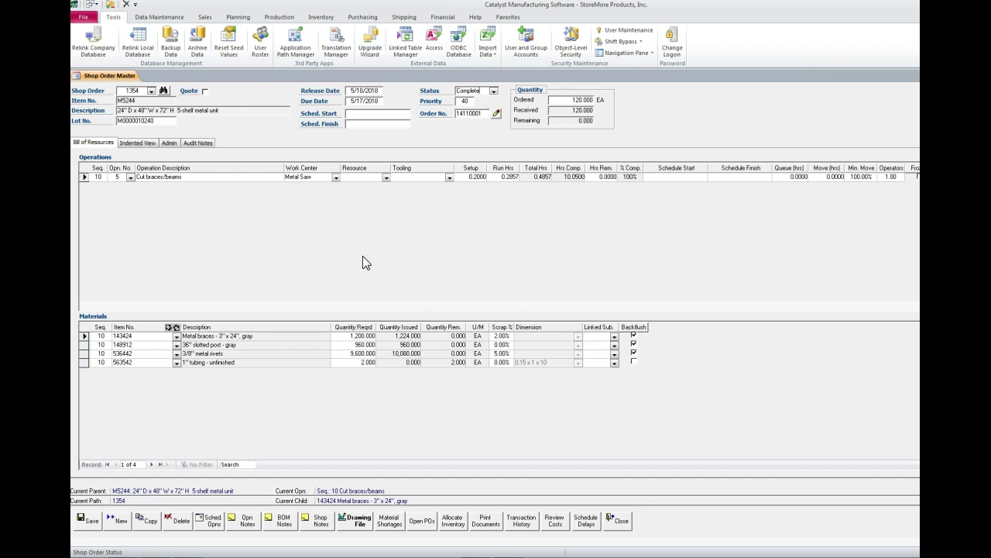
Examine the run hours of the Cut braces/beams operation on shop order 1354, and close the Shop Order Master
left_click(280, 176)
left_click(503, 176)
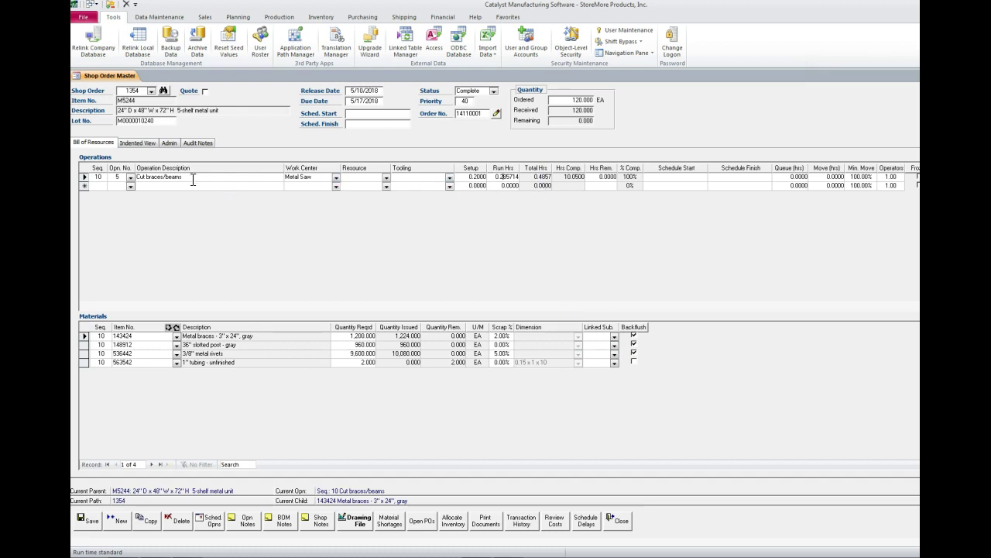
left_click(623, 521)
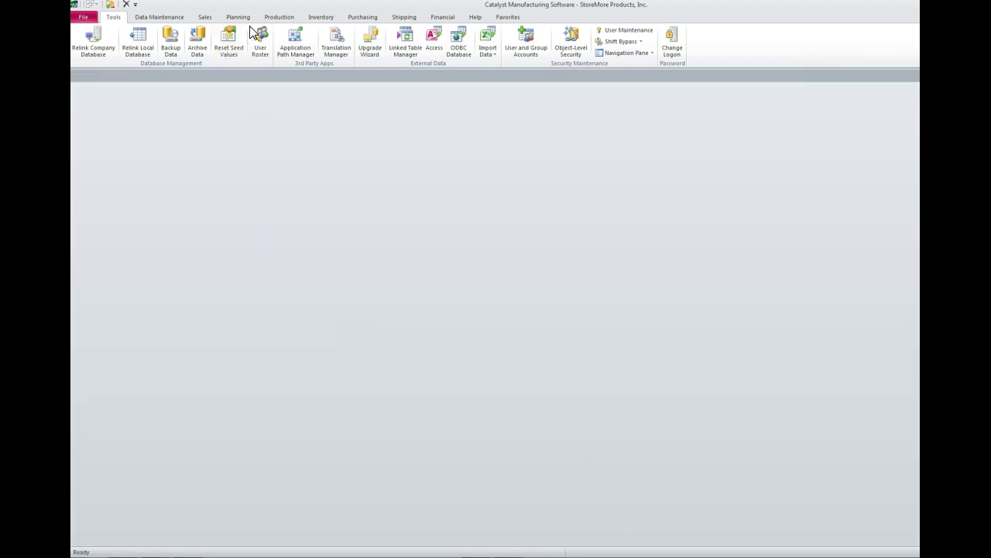
Examine the available operation codes in the labor reporting form by operation, and close the form without an entry
left_click(282, 18)
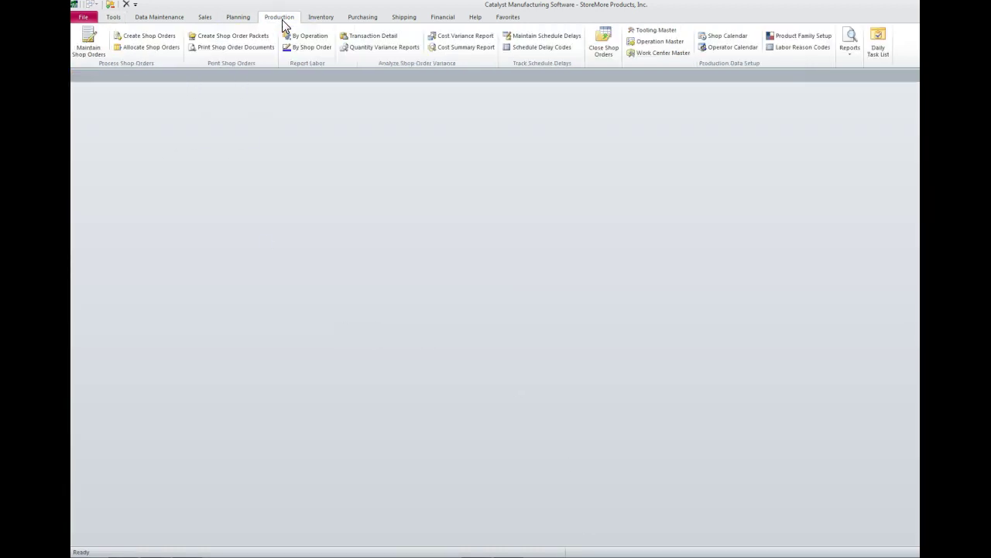
left_click(318, 40)
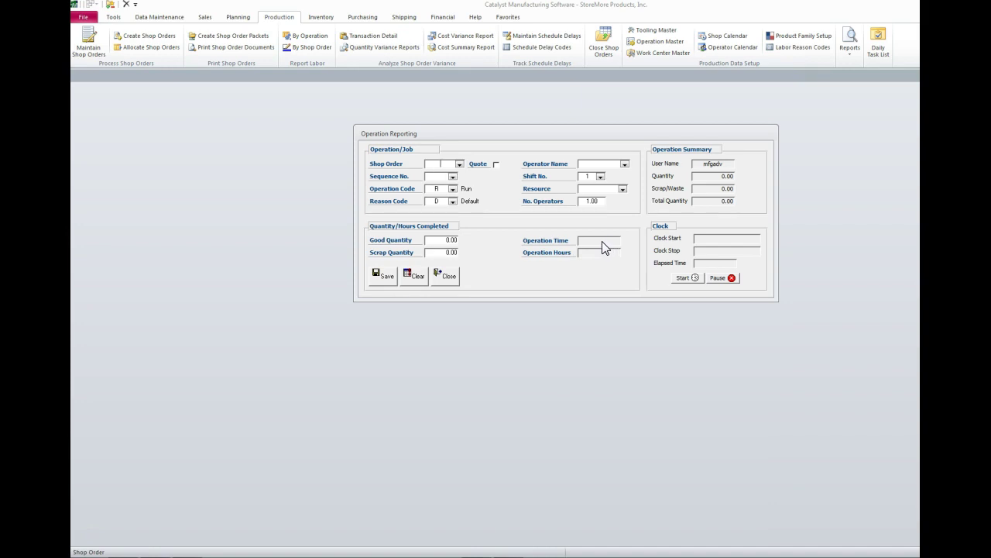
left_click(453, 189)
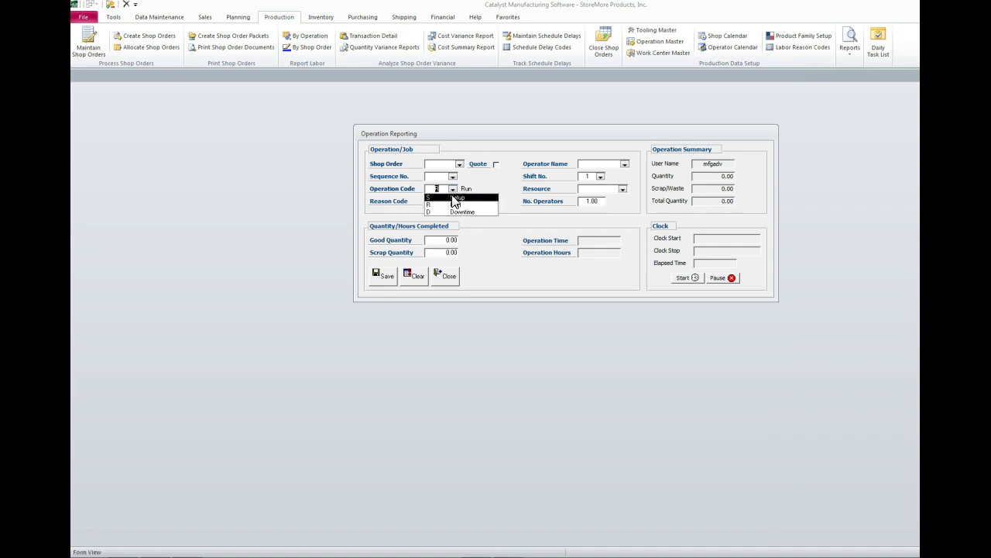
left_click(523, 273)
left_click(449, 280)
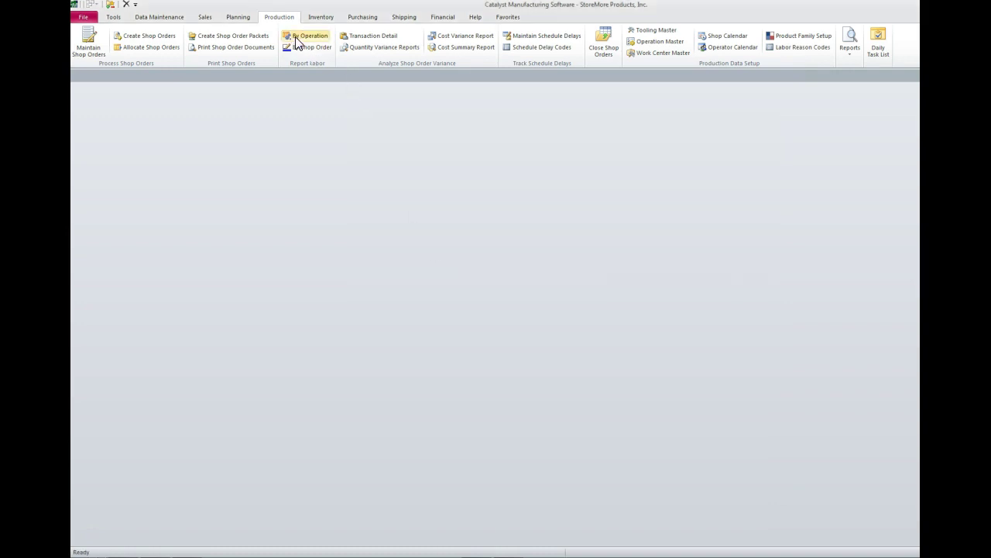
Display the labor entry details by shop order for shop order 1425, the 18" x 36" x 72" 5-shelf metal unit
left_click(310, 47)
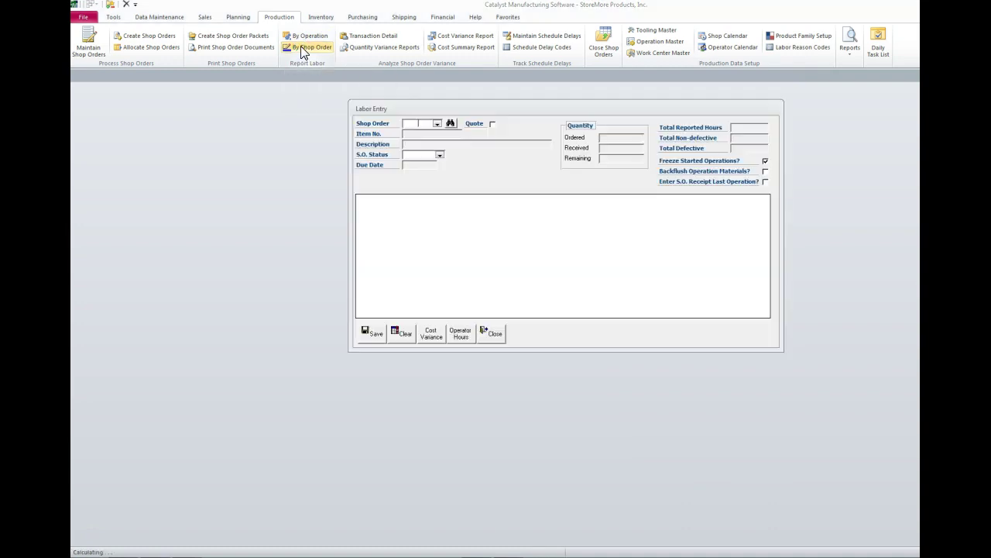
left_click(437, 124)
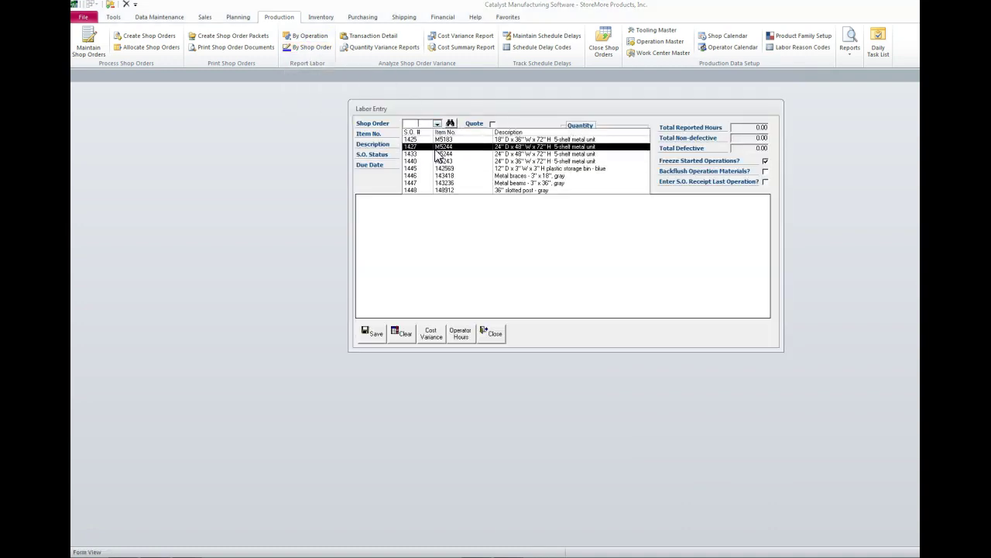
left_click(437, 140)
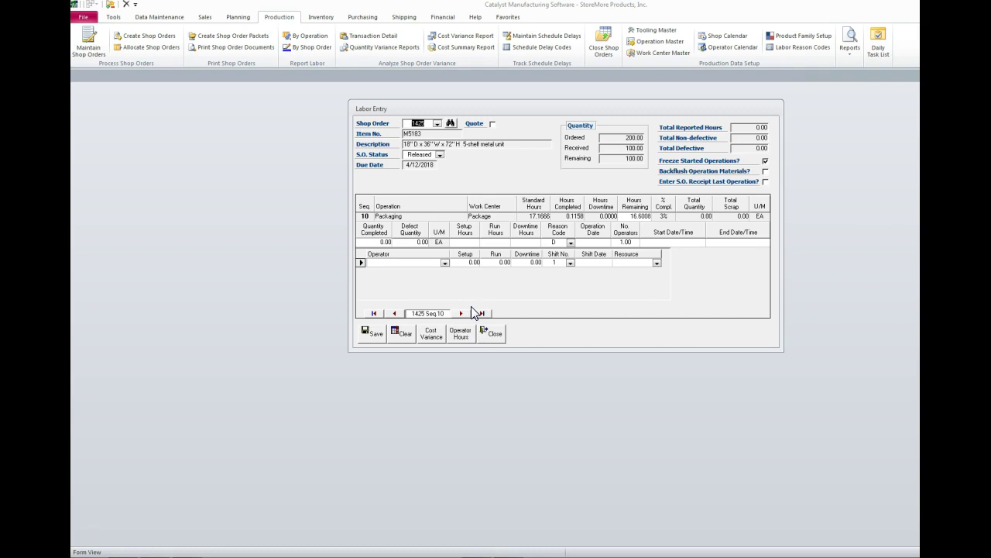
Preview the Shop Order Cost Variance Report for shop order 1425, and close the labor entry form and the report
left_click(434, 335)
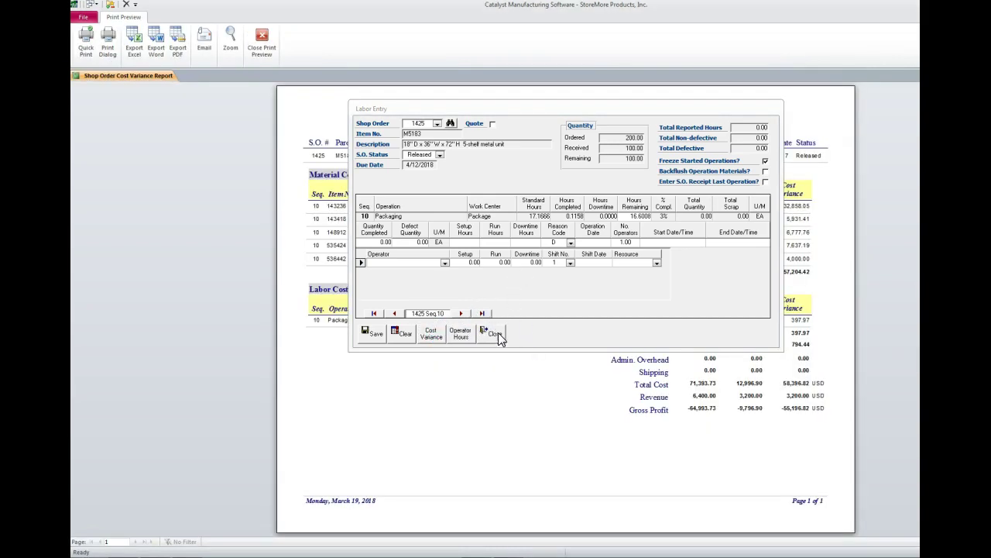
left_click(499, 337)
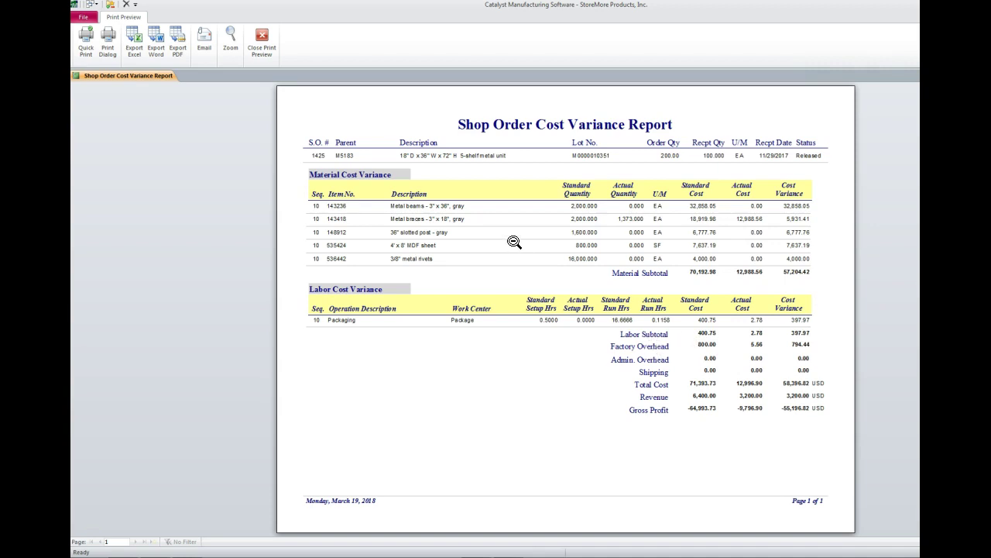
left_click(263, 48)
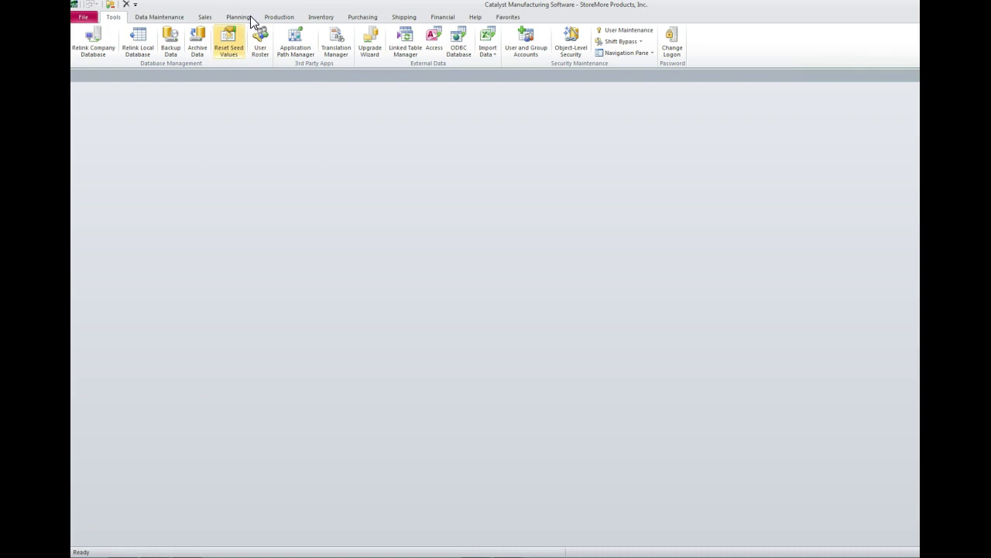
Find shop order 1354 with the advanced shop order search and load it in the Shop Order Master
left_click(278, 17)
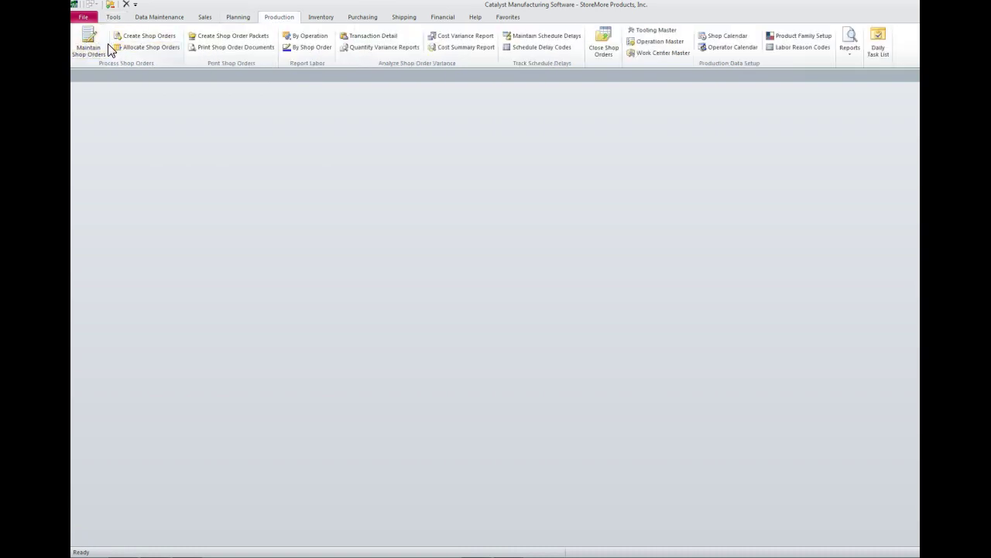
left_click(89, 45)
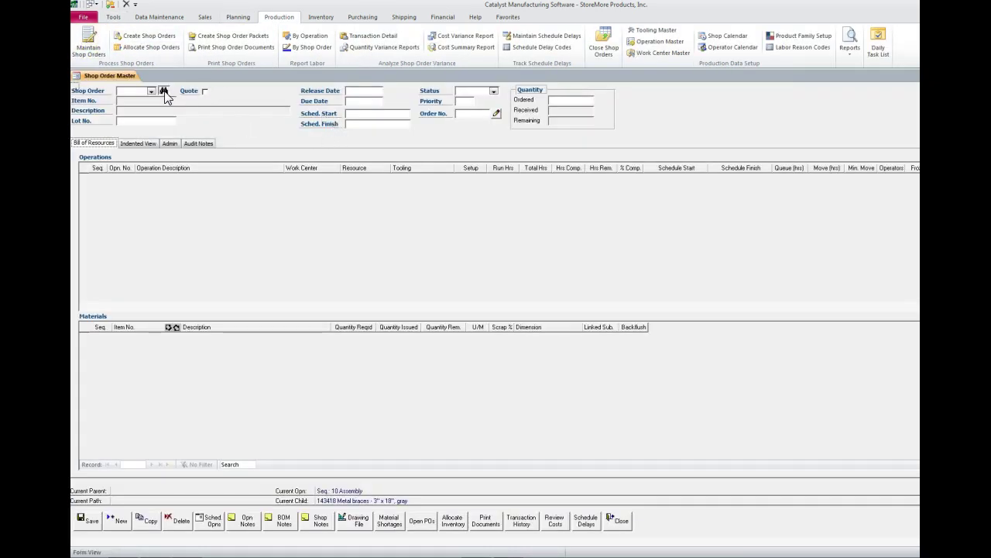
left_click(163, 91)
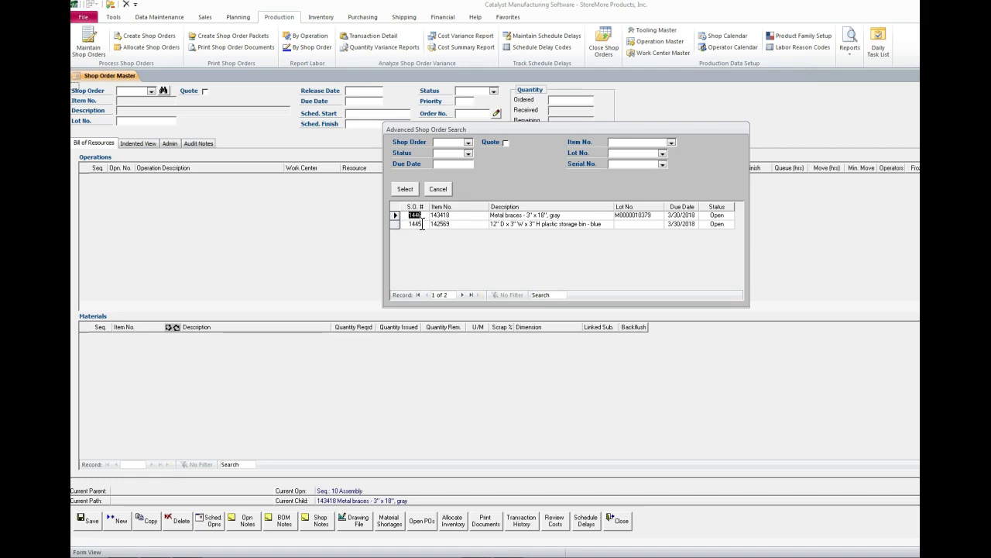
left_click(444, 141)
type("1354")
key("Tab")
left_click(408, 189)
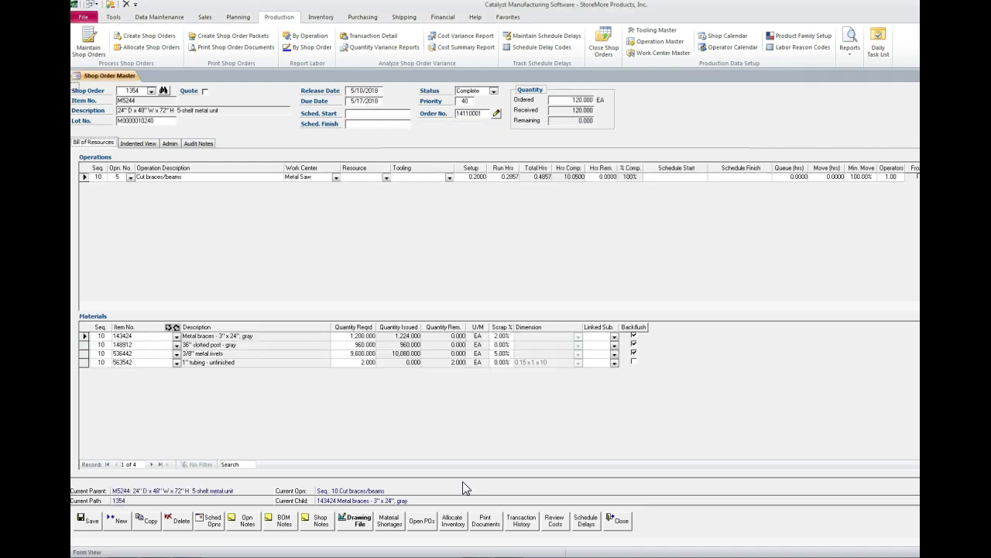
Review the cost summary of shop order 1354, preview its Shop Order Cost Variance Report, and close the Shop Order Master
left_click(559, 525)
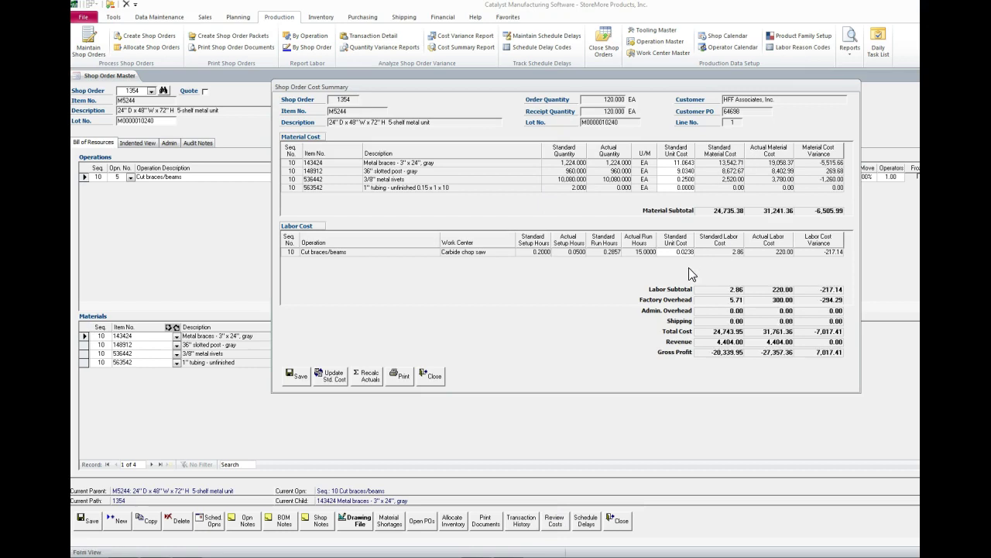
left_click_drag(385, 93, 284, 95)
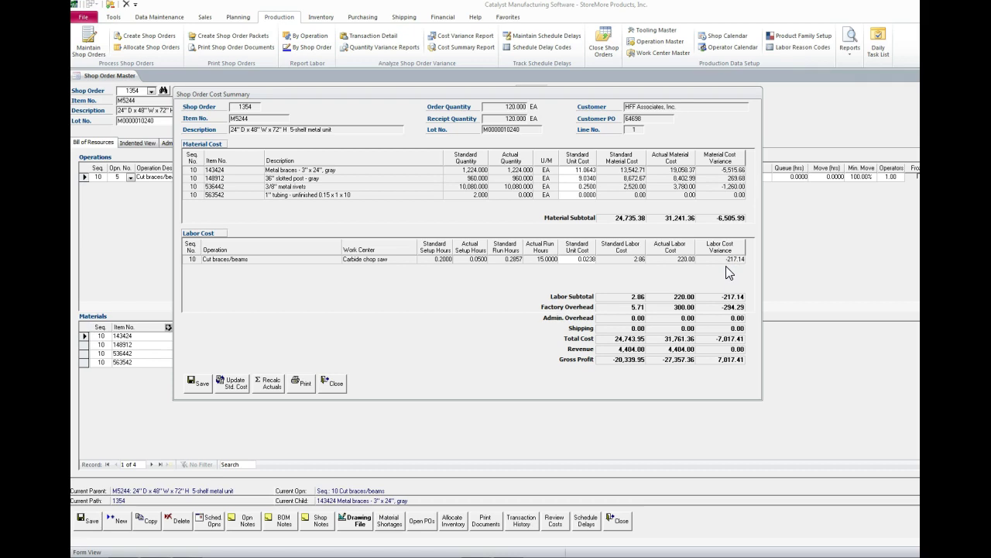
left_click(300, 383)
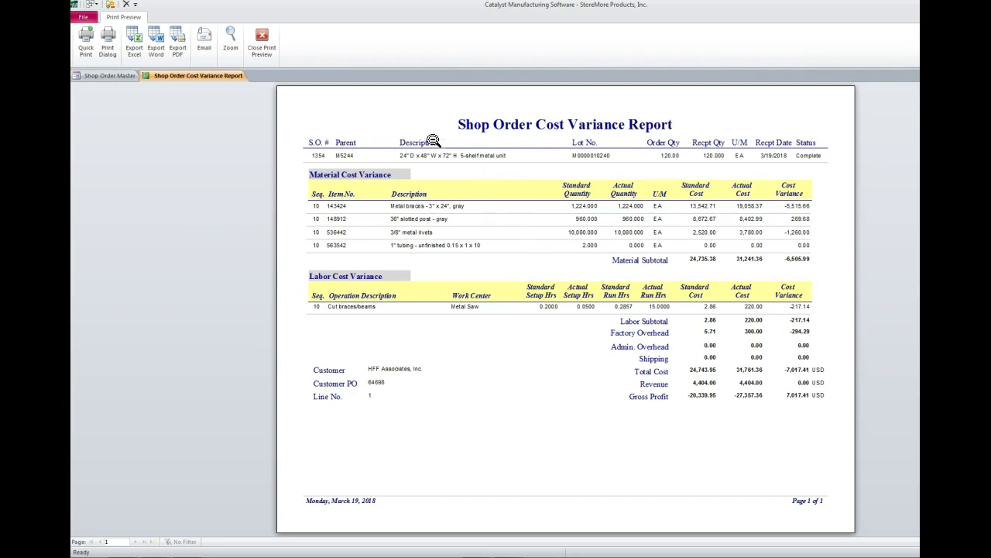
left_click(261, 43)
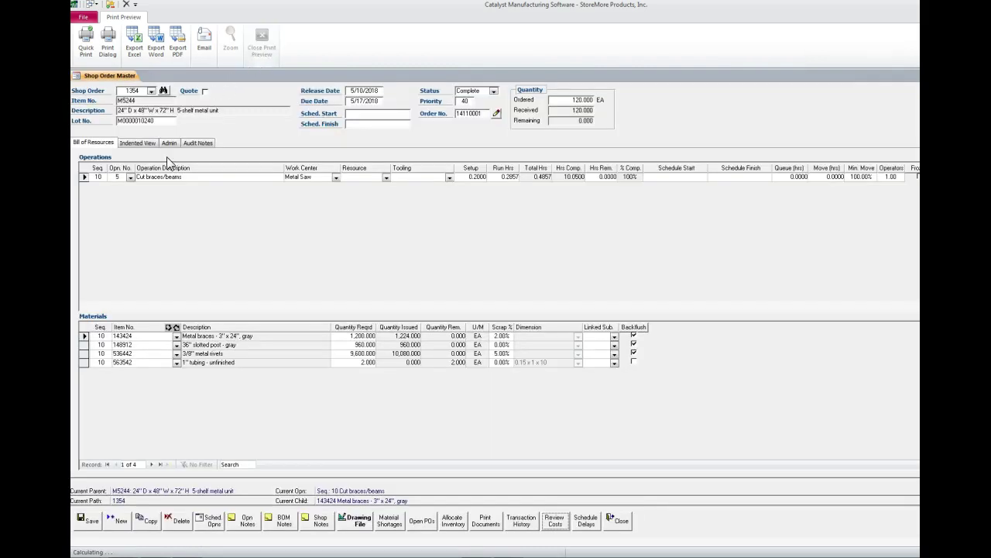
left_click(622, 520)
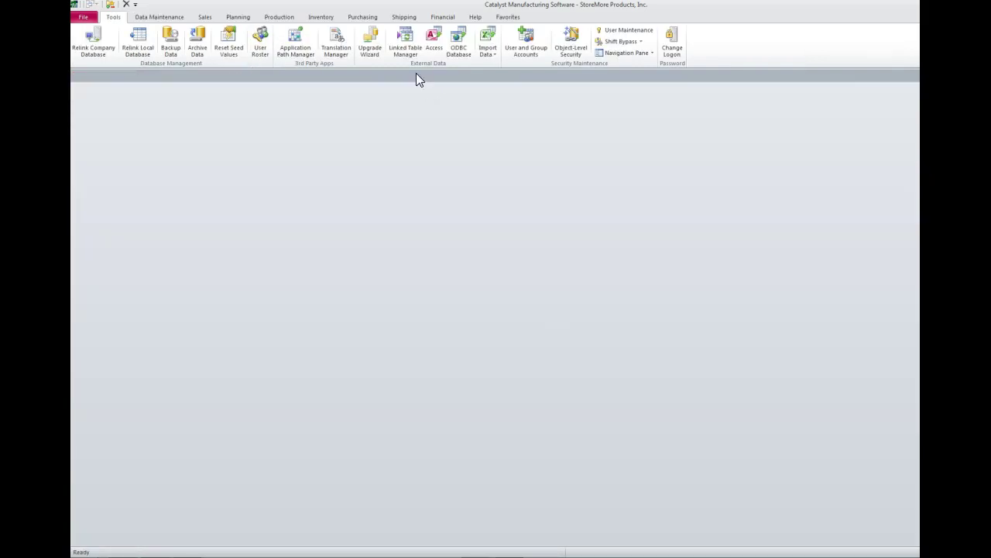
Load the Harrison Iron & Metal, Inc. purchase order in Purchase Order Receipts and enter packing list number 65654654
left_click(268, 17)
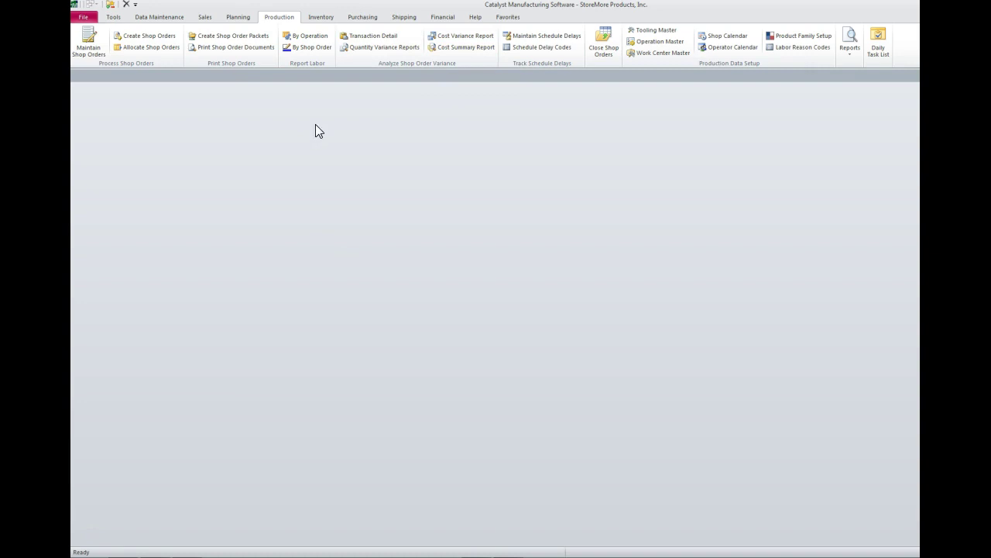
left_click(357, 18)
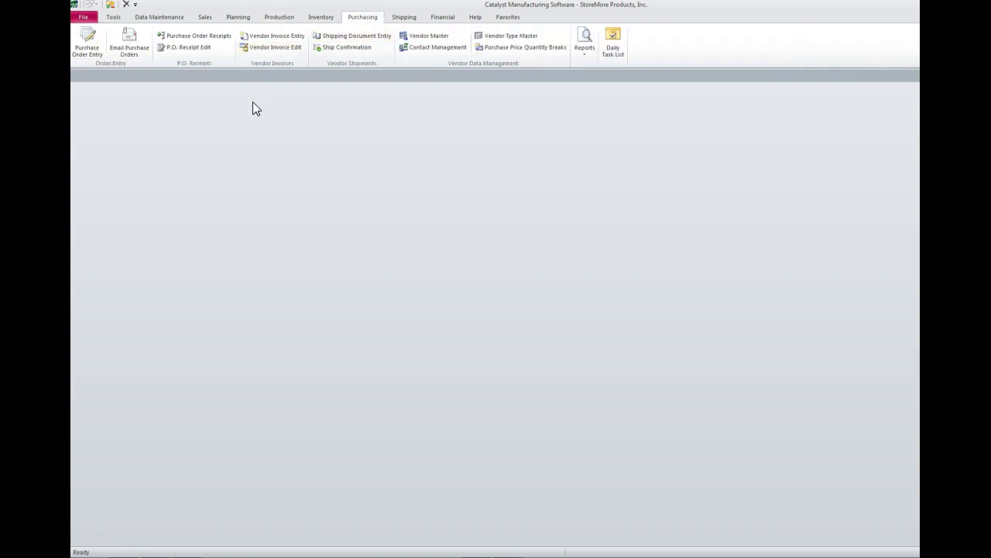
left_click(194, 36)
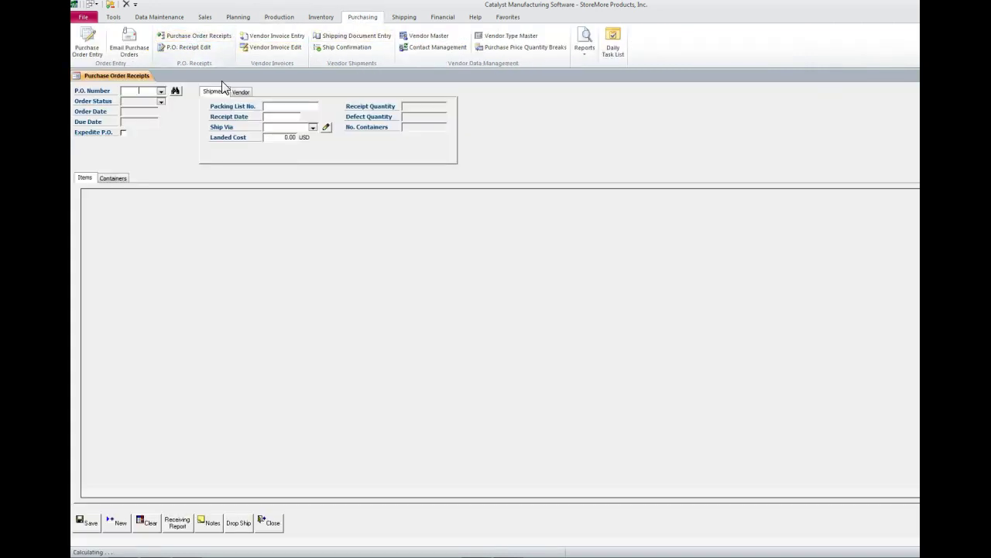
left_click(160, 91)
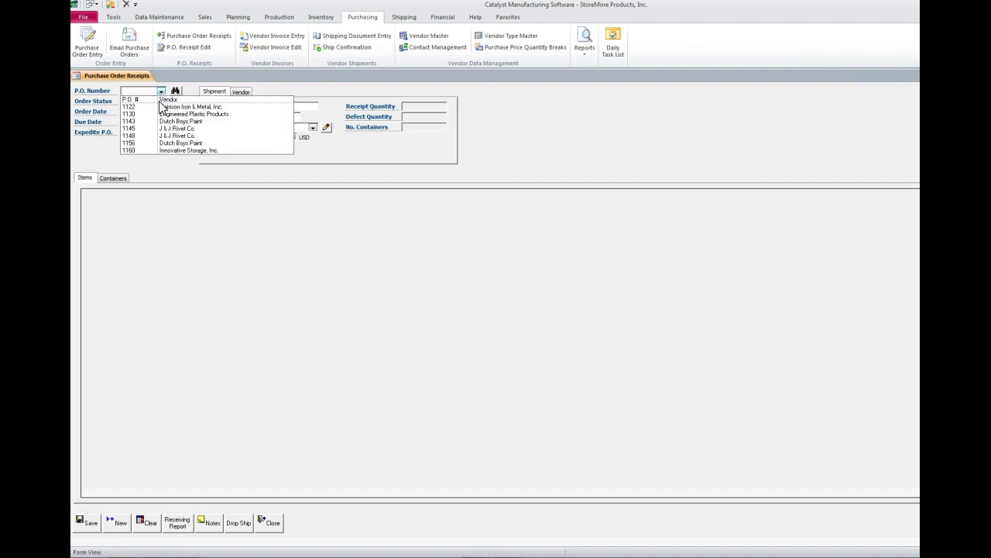
left_click(201, 104)
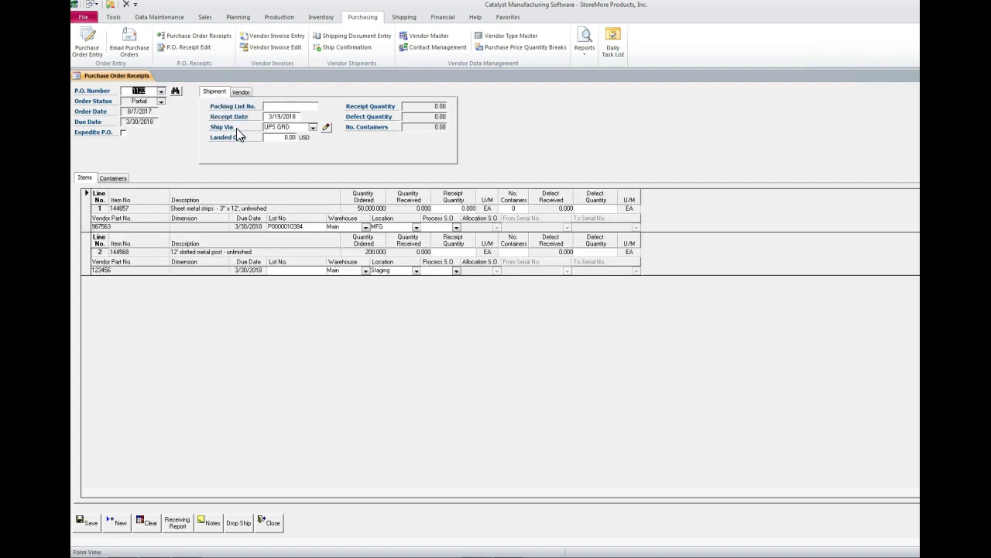
left_click(283, 106)
type("65654654")
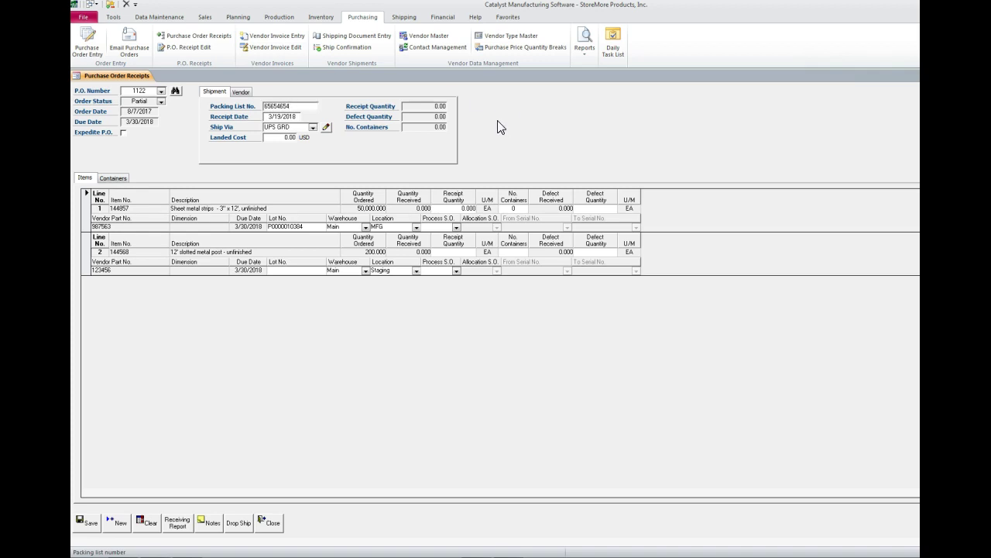
Set the receipt quantity of line 1, the 3" x 12' sheet metal strips, to 50000 and save the purchase order receipt
left_click(462, 209)
type("50000")
key("Tab")
left_click(304, 226)
left_click(379, 227)
left_click(85, 523)
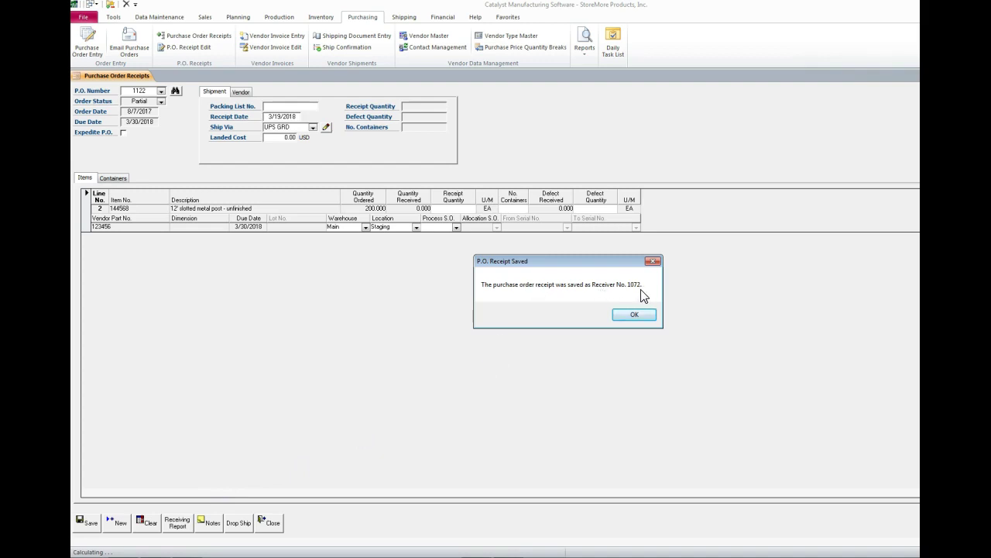
left_click(640, 315)
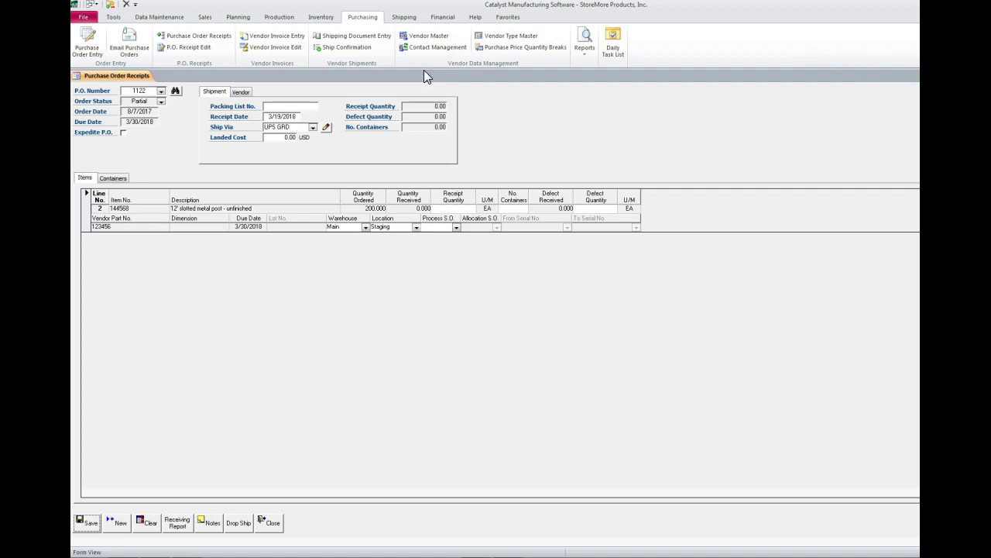
Preview the Receiving Report for the saved receipt, and close the report and the Purchase Order Receipts form
left_click(178, 523)
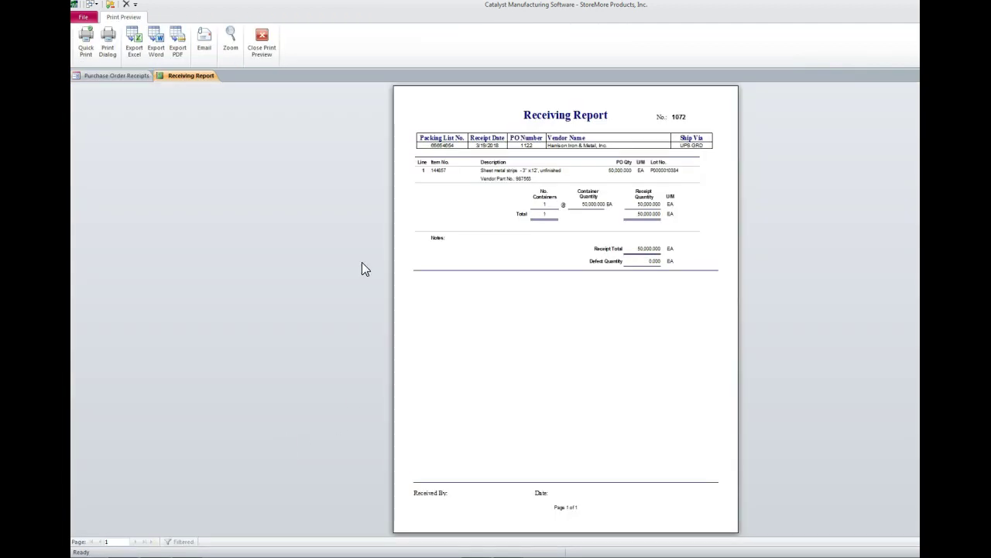
left_click(518, 259)
scroll(565, 272, "up", 1)
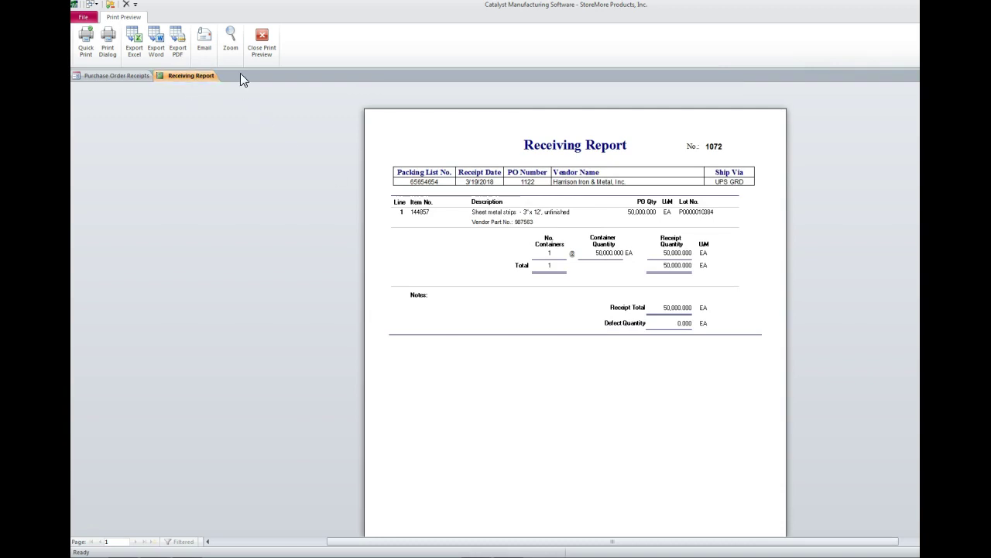
left_click(262, 53)
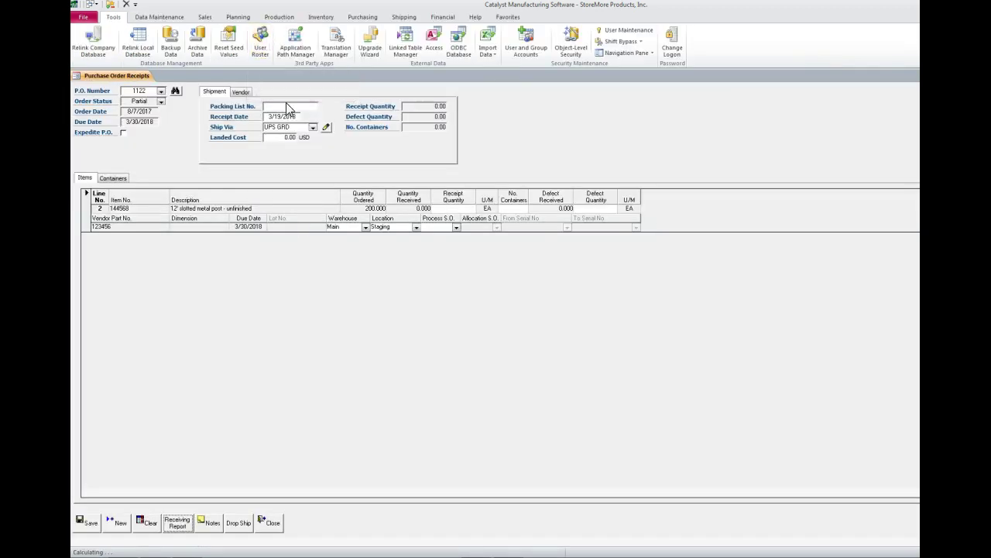
left_click(275, 526)
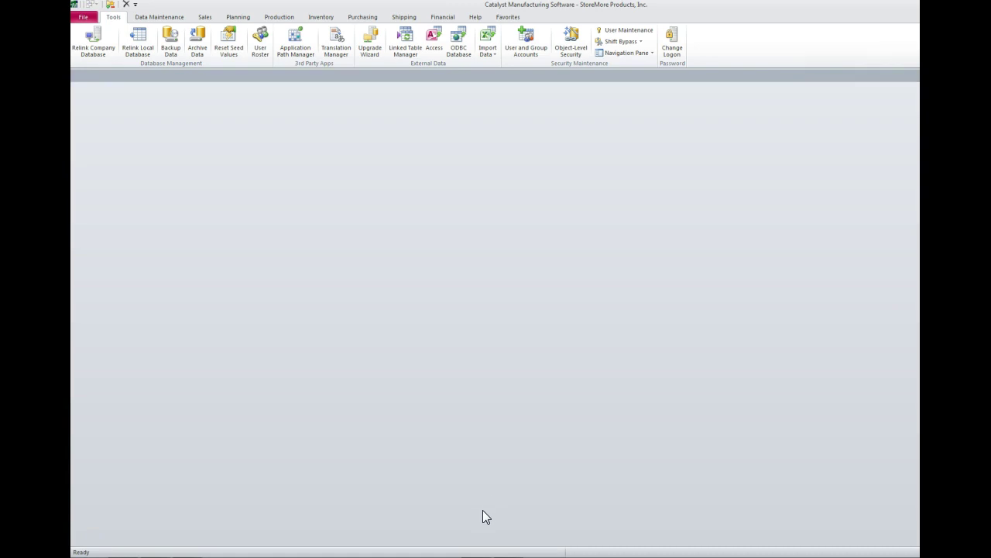
Review shipment capability by allocation for all open order lines with due date 5/30/2018, and close the form
mouse_move(441, 555)
left_click(398, 17)
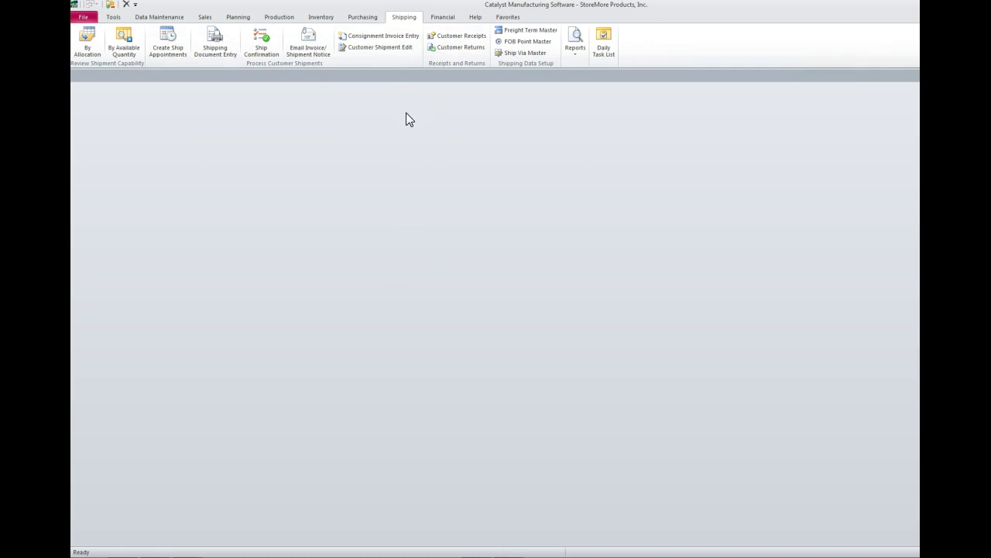
left_click(87, 52)
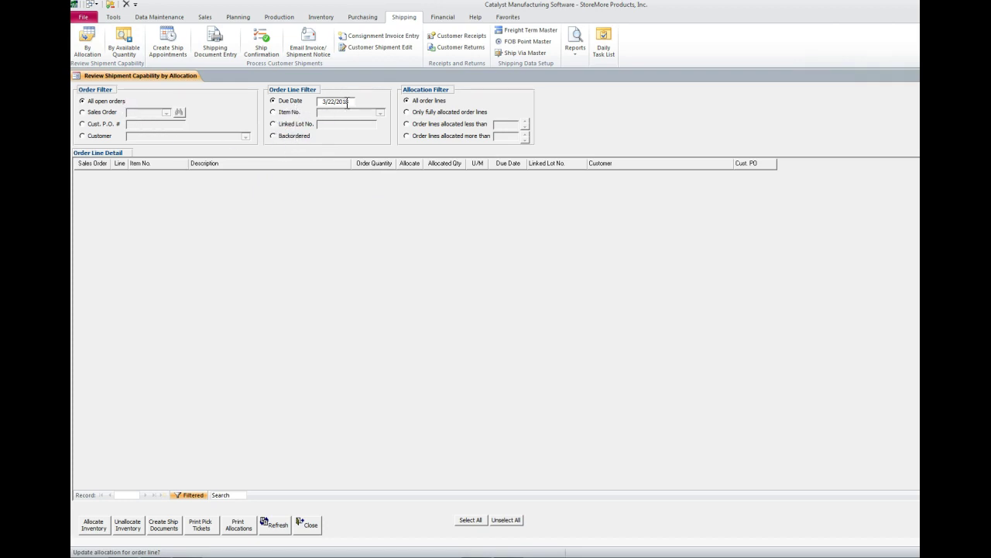
double_click(334, 100)
type("5/3/20180")
key("Tab")
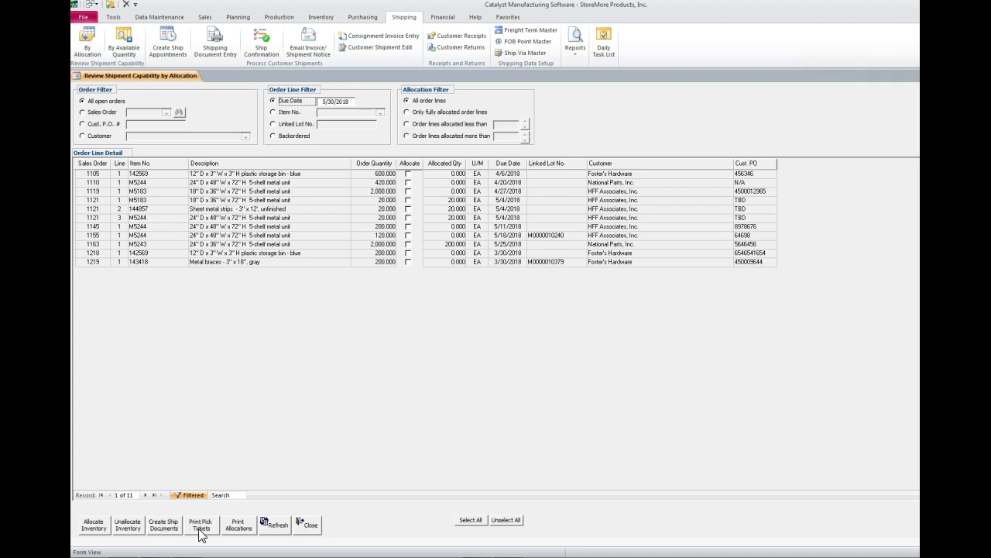
left_click(312, 527)
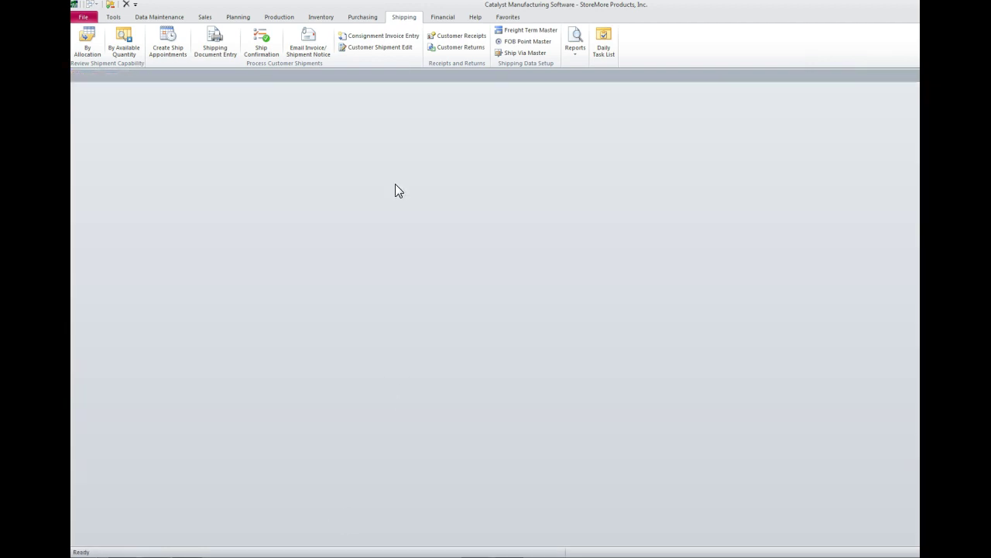
List the available order lines in Review Shipment Capability by Available Quantity with due date 5/30/2018
left_click(126, 49)
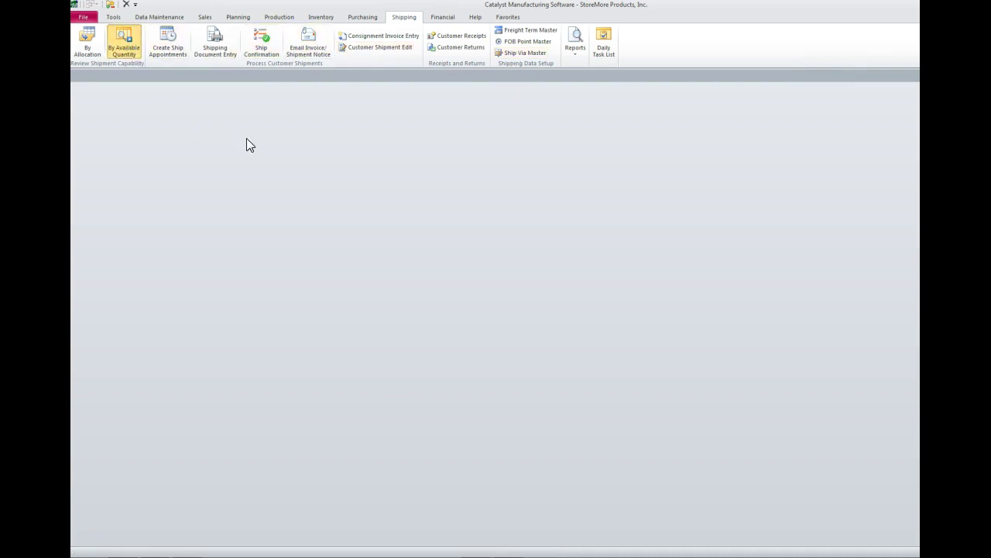
left_click(338, 89)
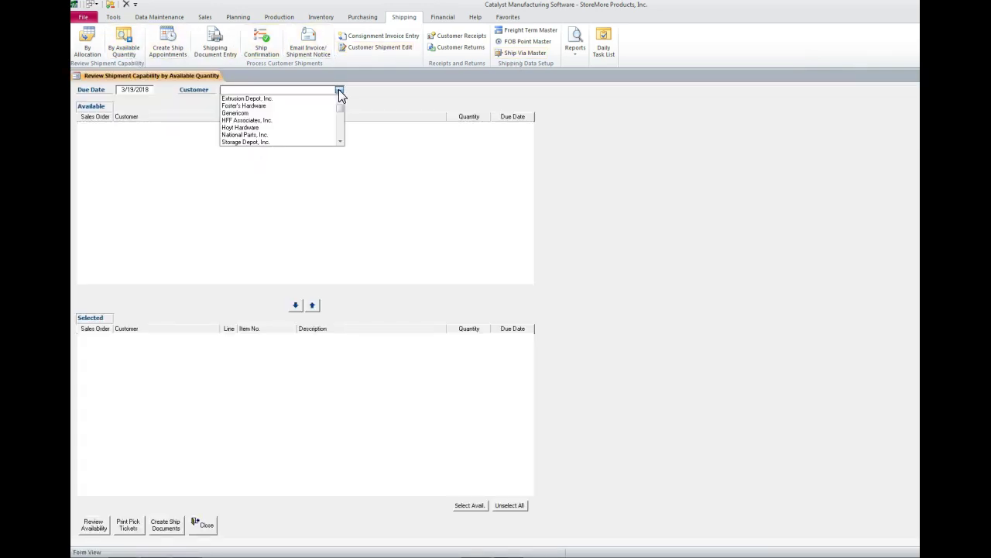
left_click(142, 90)
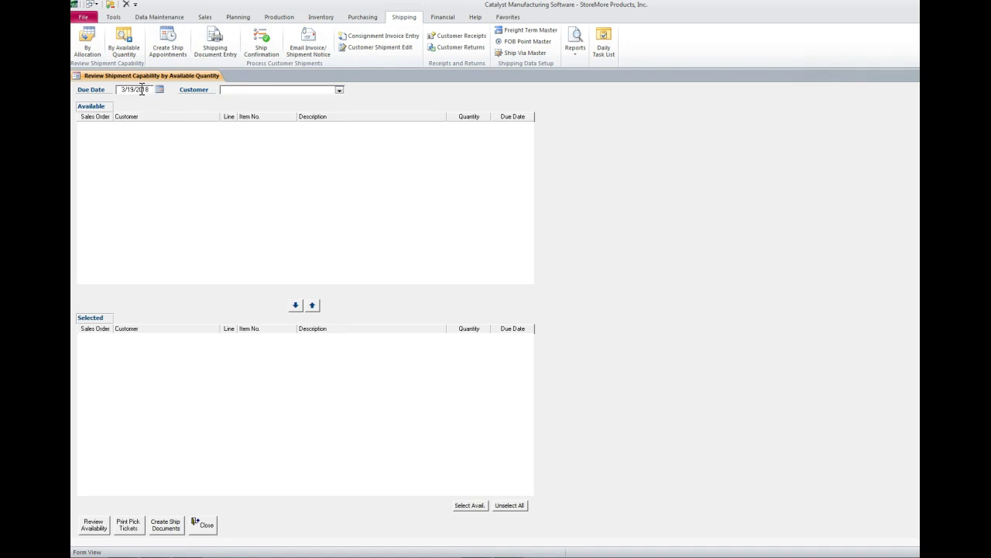
type("5/30/2018")
key("Tab")
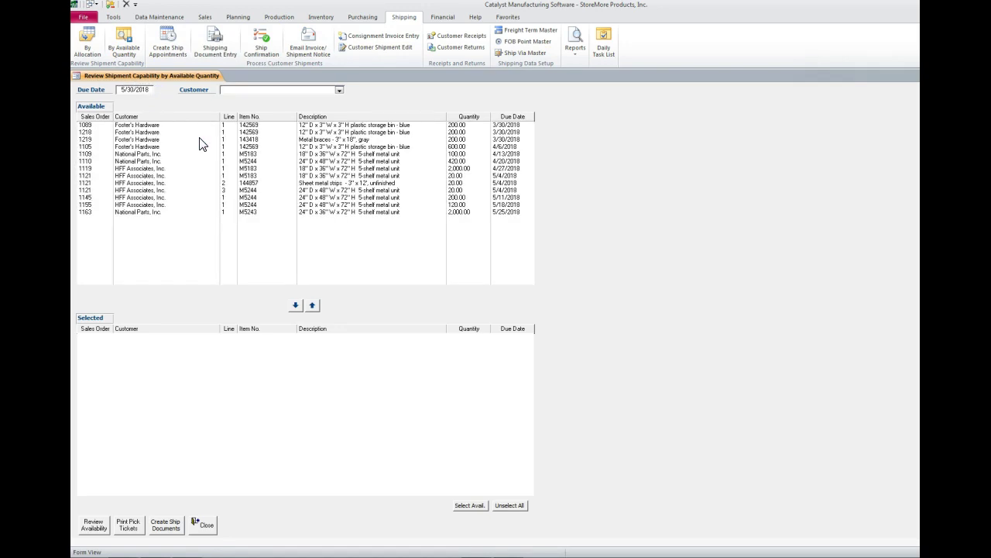
Review availability of the listed order lines in the Shippable Orders Report and close the preview
left_click(151, 140)
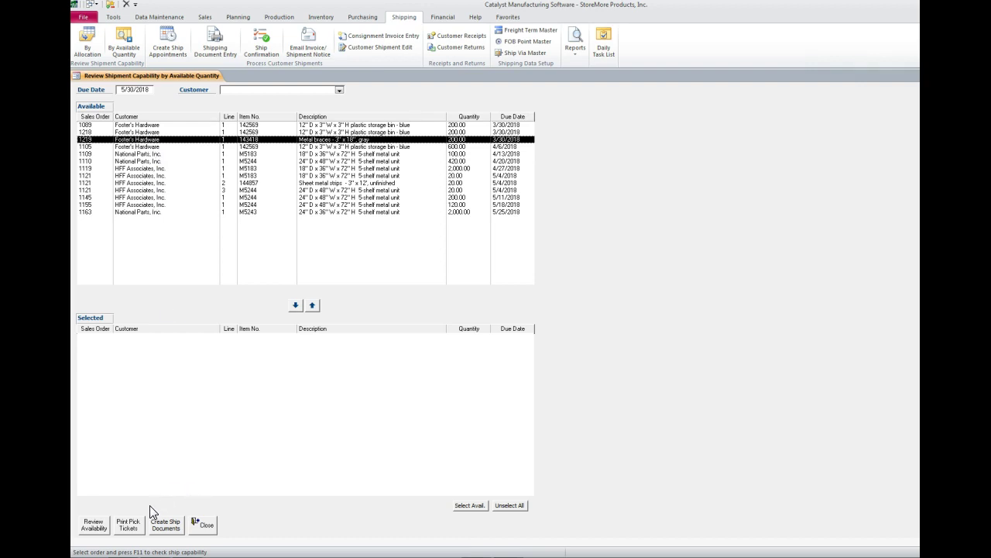
left_click(94, 524)
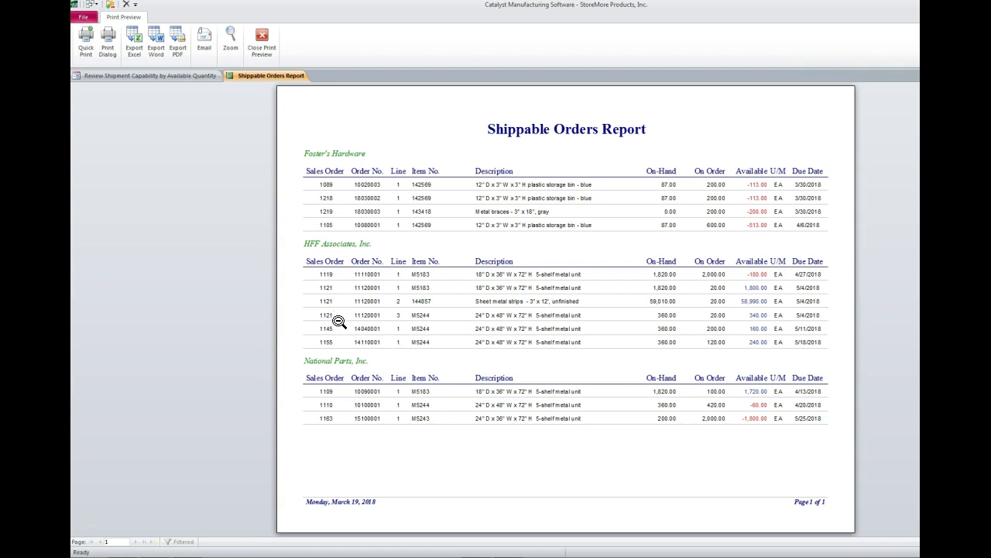
left_click(267, 34)
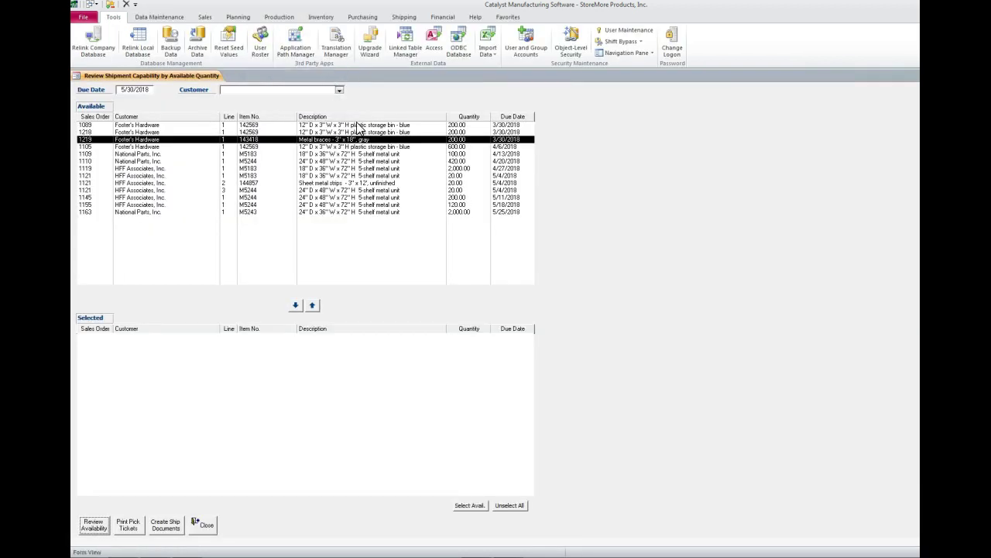
Select the three HFF Associates order lines due 5/4/2018 (M5183, 144857, M5244) for shipment and preview their order pick ticket
double_click(94, 176)
double_click(91, 176)
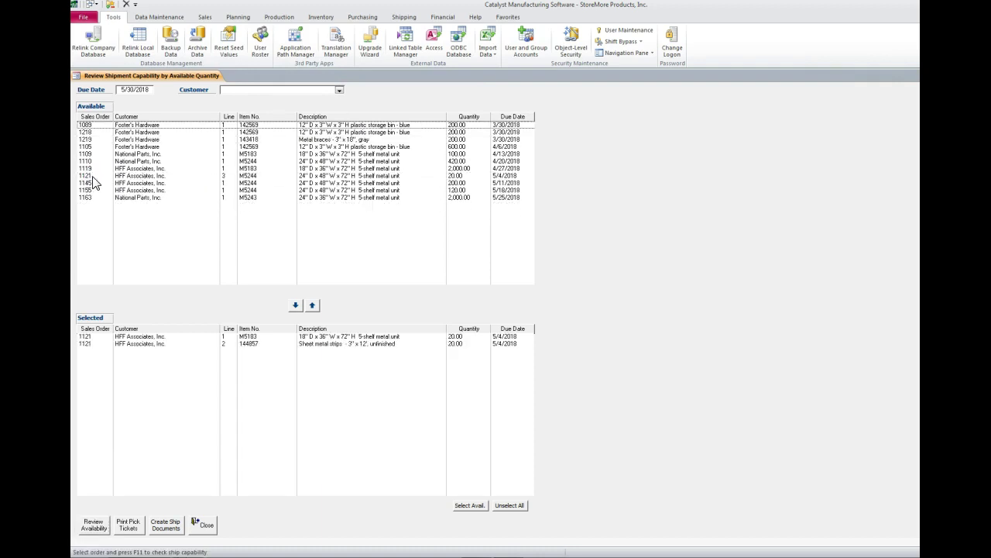
double_click(89, 177)
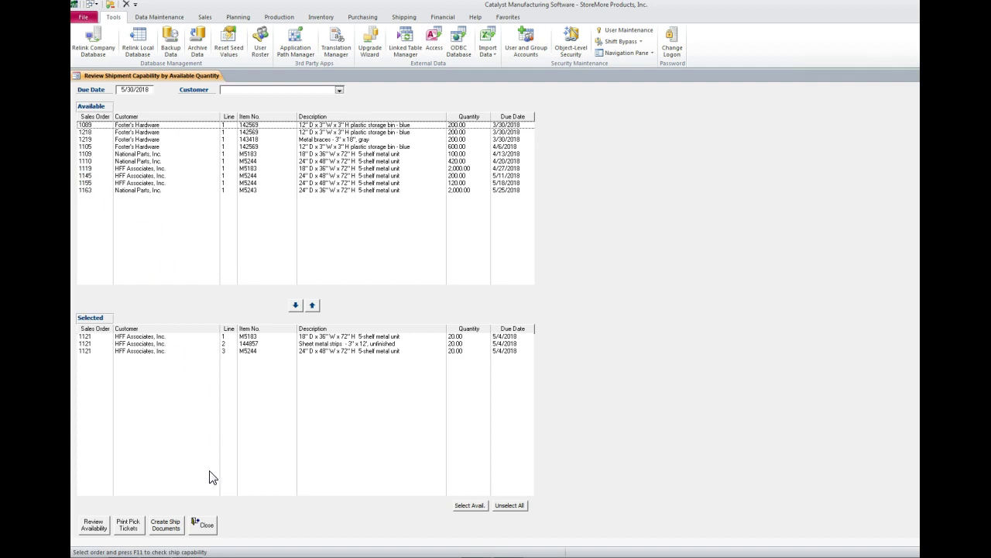
left_click(129, 526)
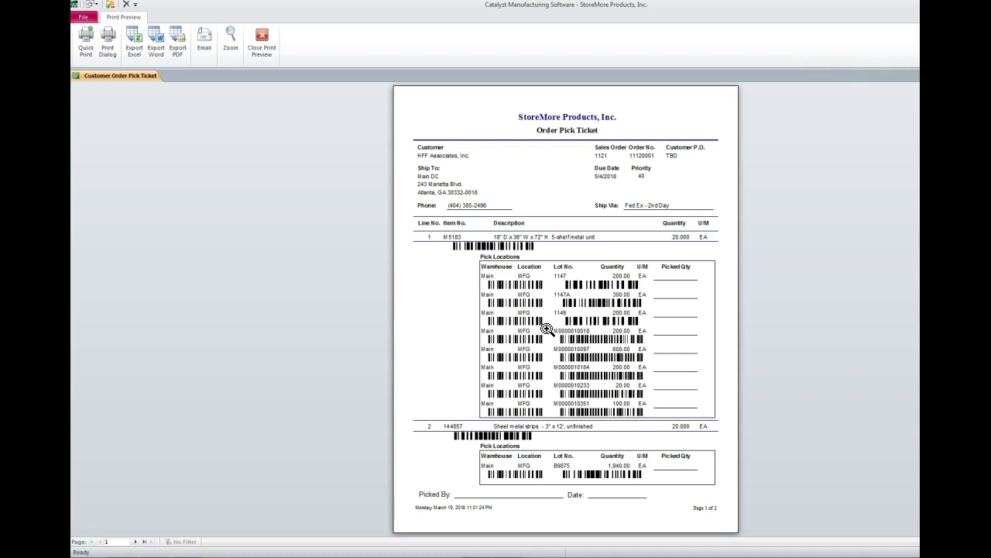
left_click(261, 44)
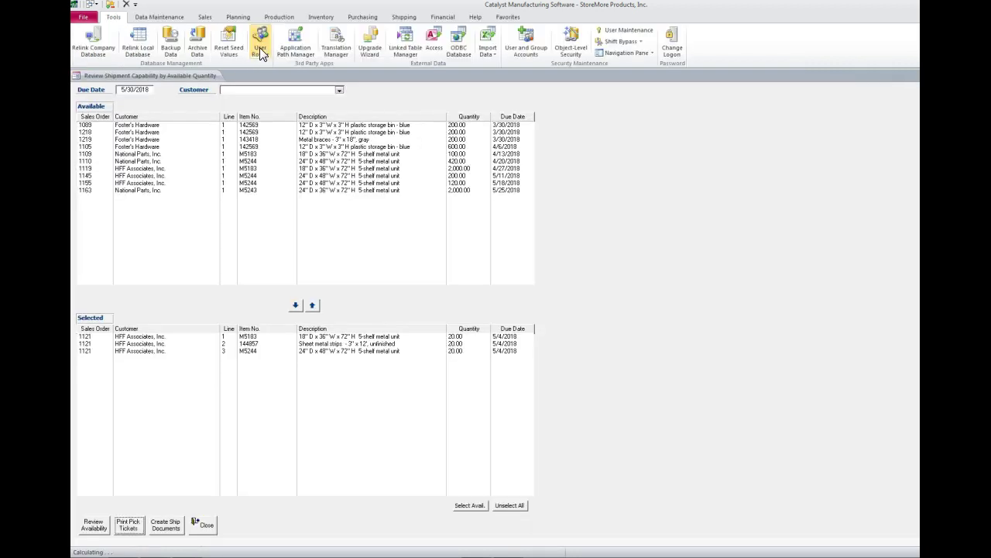
Create shipping documents for the selected order lines with ship date 3/19/2018, and close the shipment capability form
left_click(165, 525)
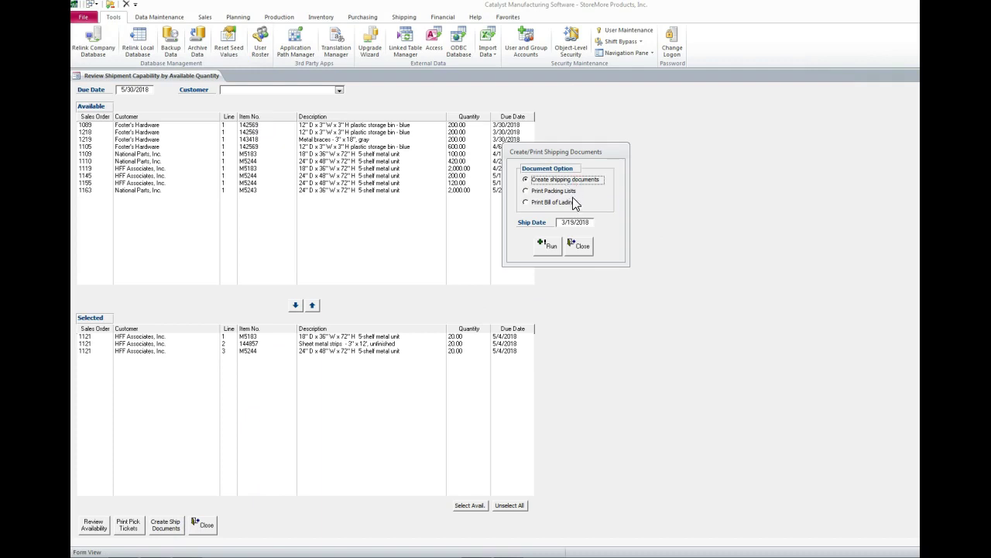
left_click(551, 245)
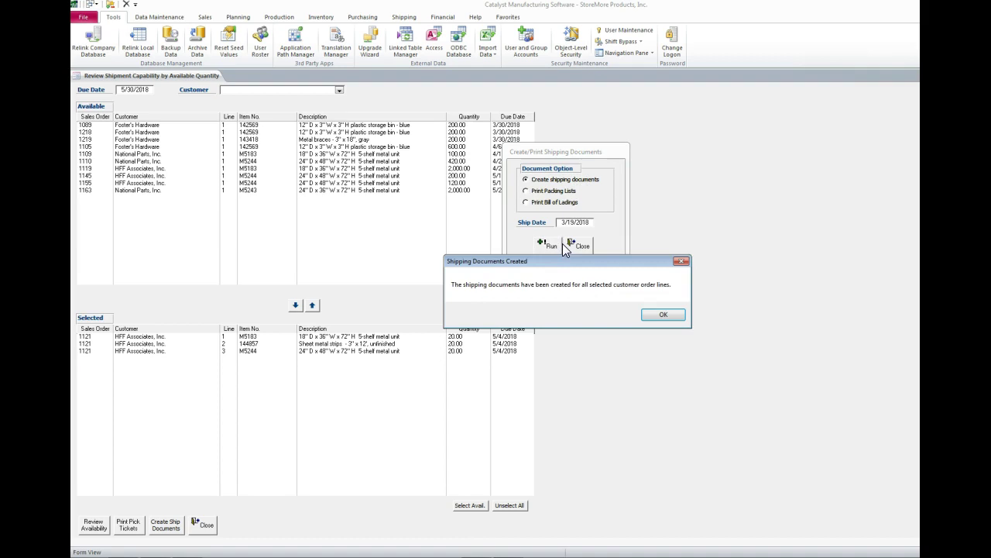
left_click(680, 315)
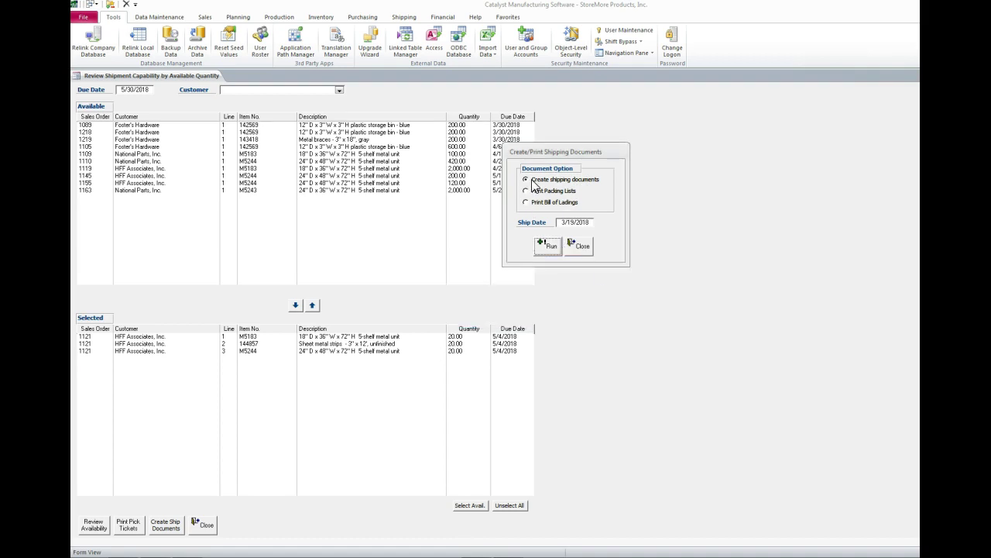
left_click(587, 248)
left_click(205, 525)
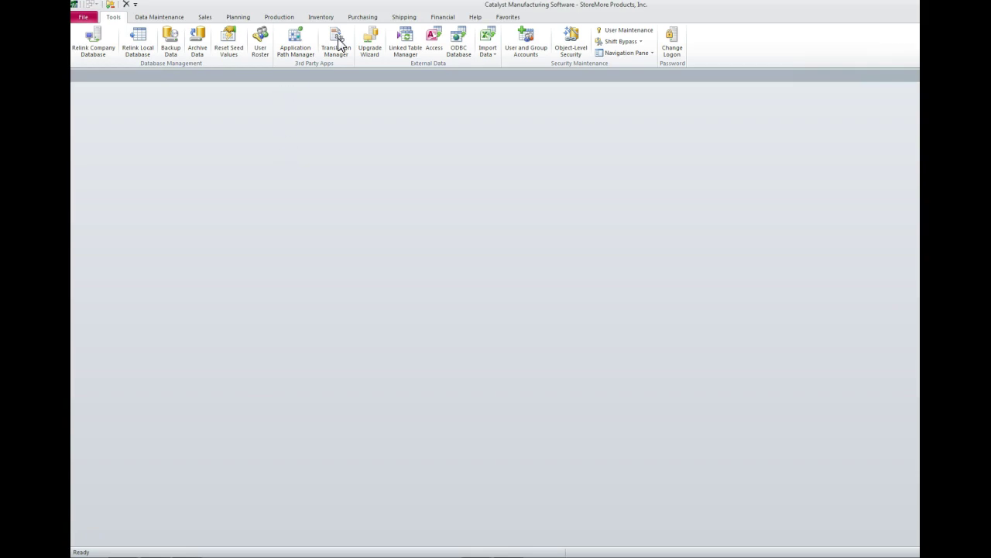
Load shipper 345 for HFF Associates, Inc. in Shipping Document Entry
left_click(416, 17)
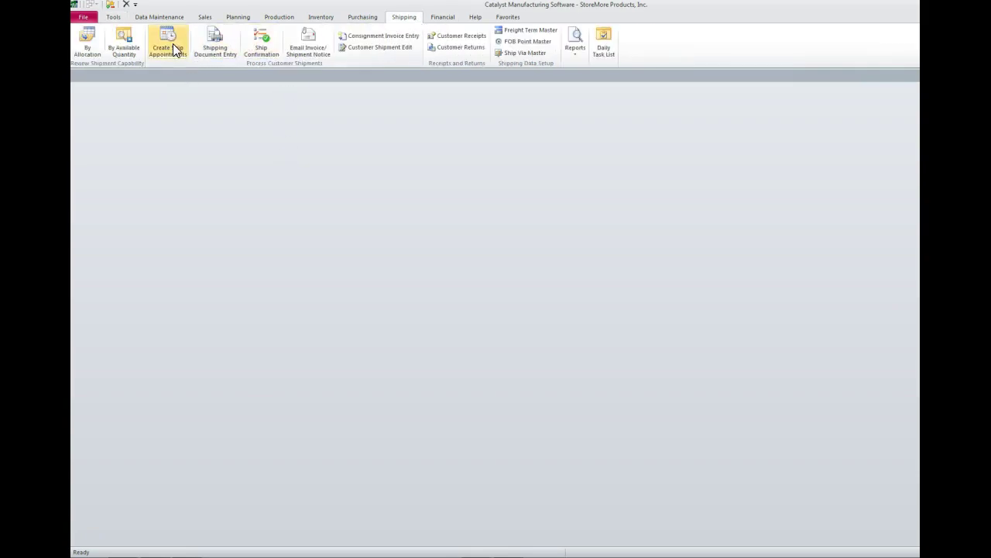
left_click(218, 48)
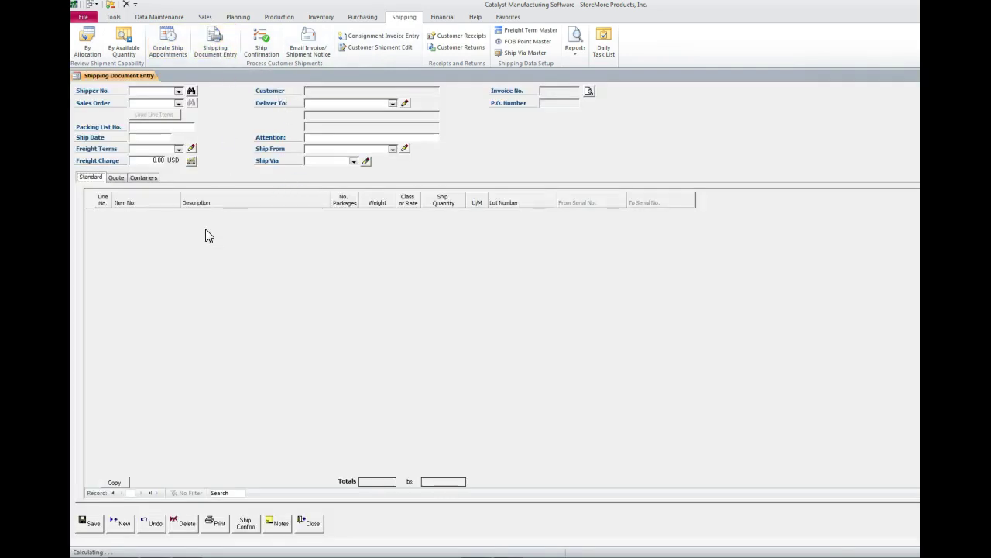
left_click(179, 91)
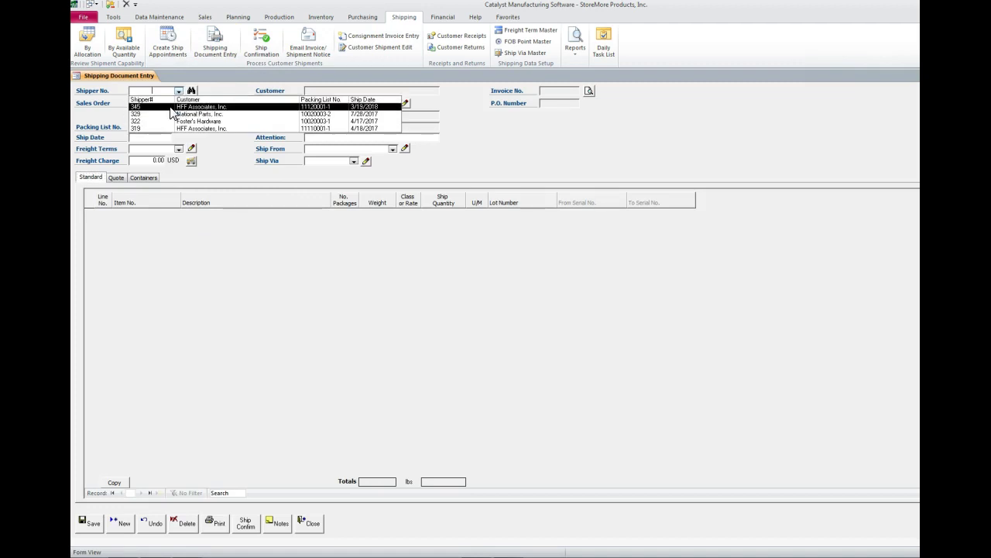
left_click(174, 106)
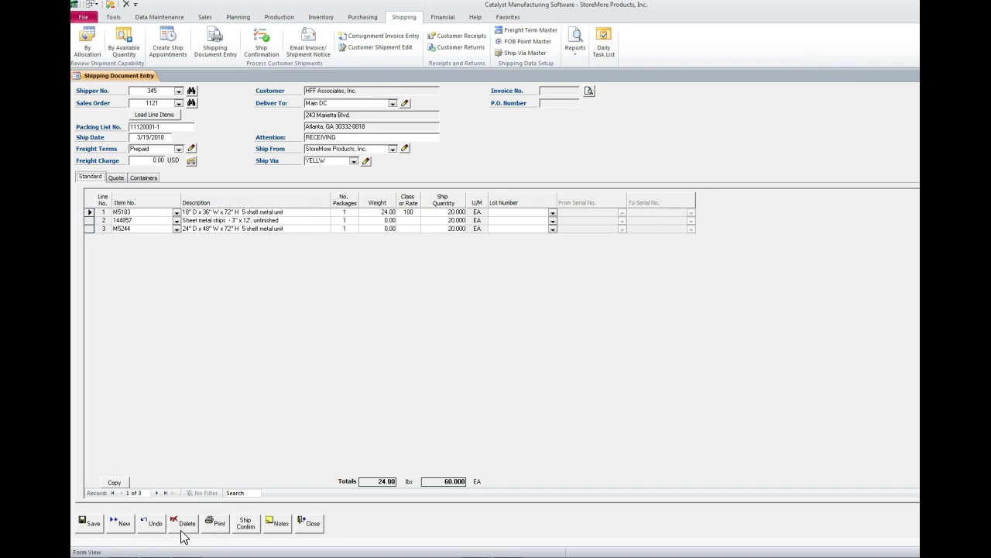
Preview the packing list for shipper 345 and close the preview
left_click(224, 526)
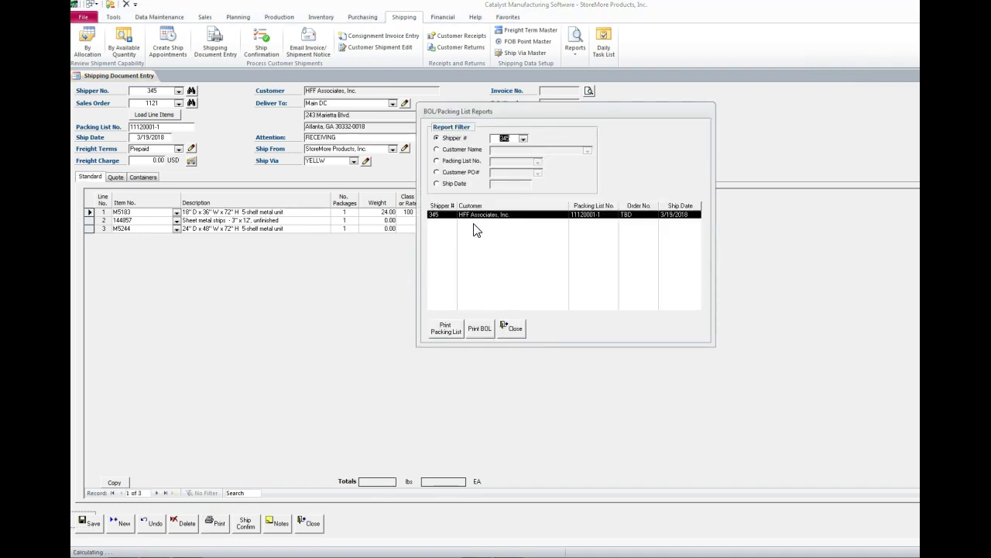
left_click(446, 329)
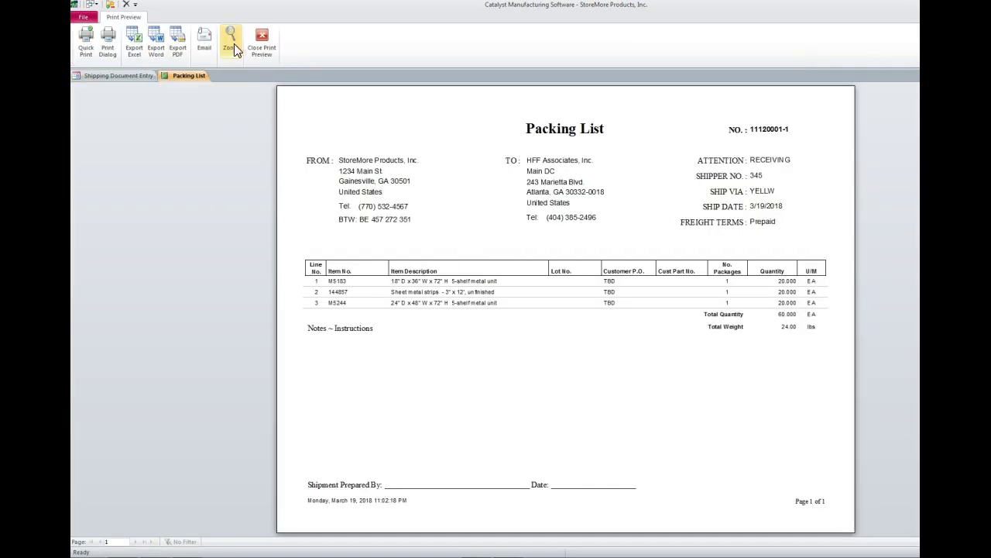
left_click(255, 44)
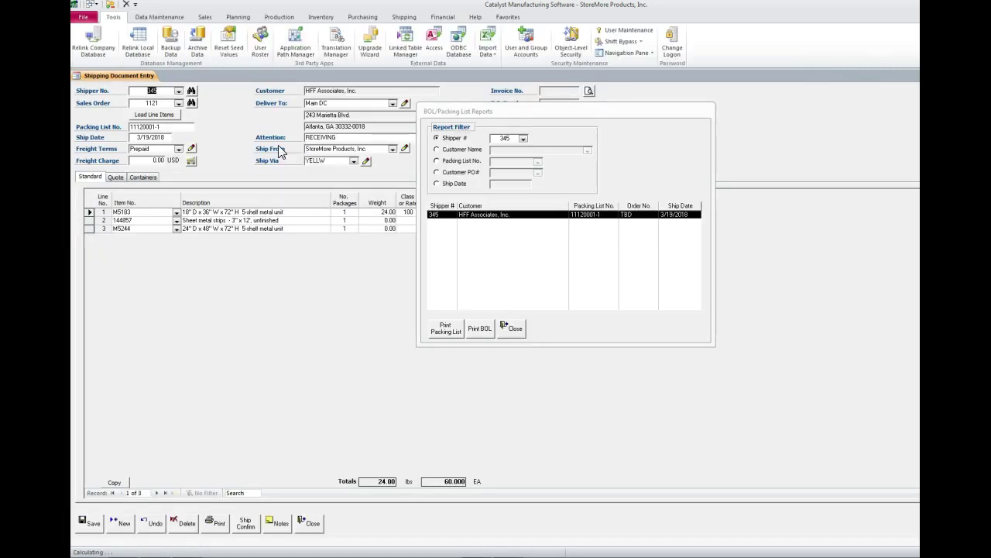
Preview the bill of lading for shipper 345, examine its order and carrier information, and close the preview
left_click(479, 329)
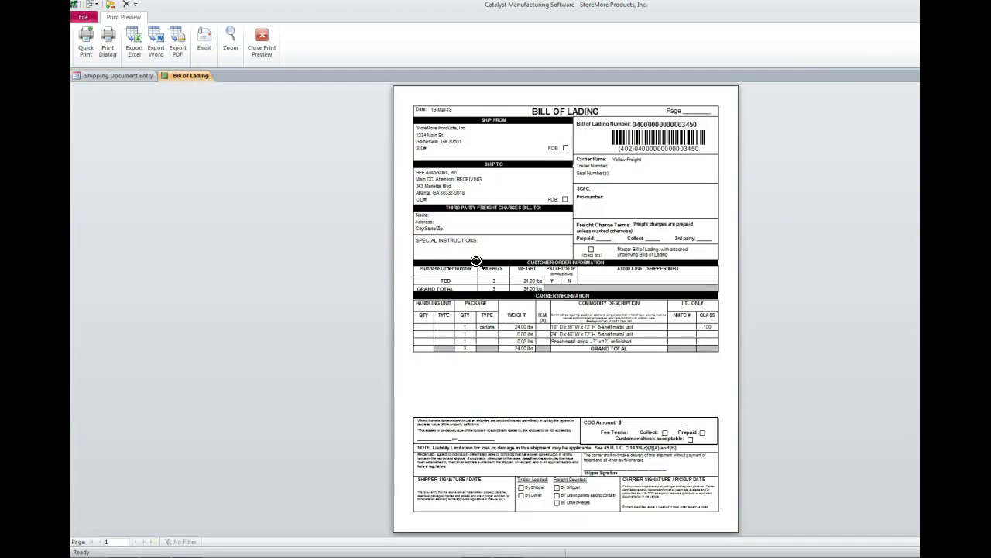
left_click(476, 261)
scroll(557, 289, "up", 1)
scroll(558, 293, "down", 2)
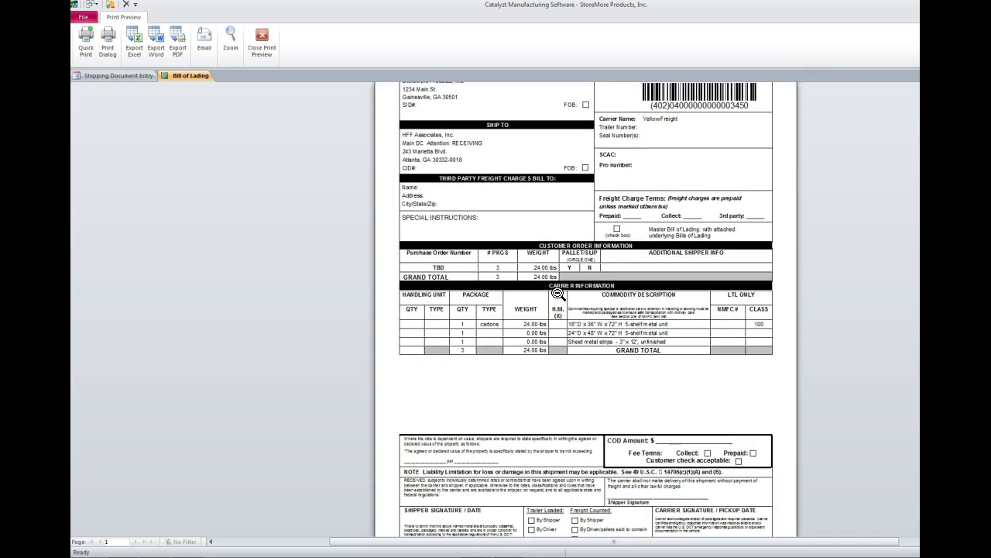
scroll(558, 293, "down", 1)
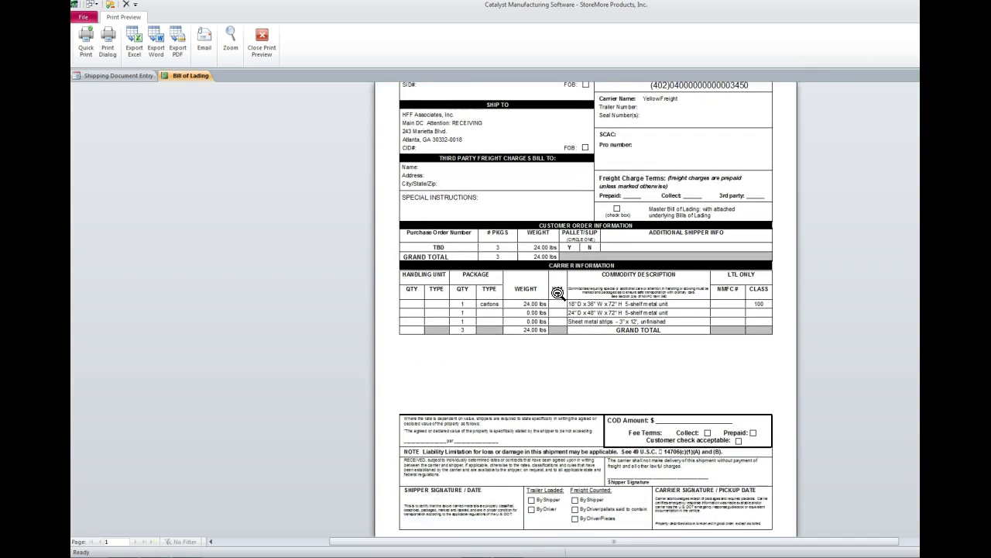
left_click(273, 38)
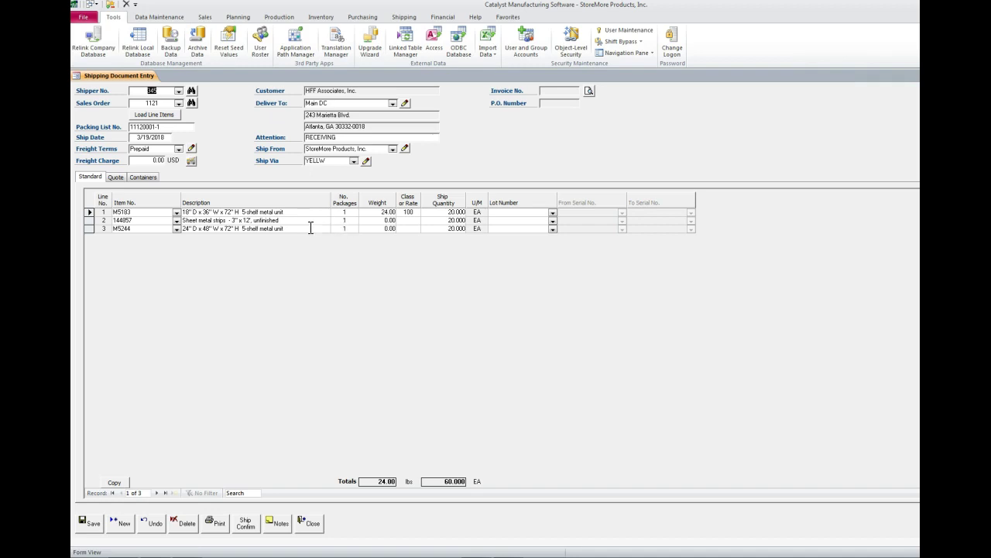
left_click(553, 213)
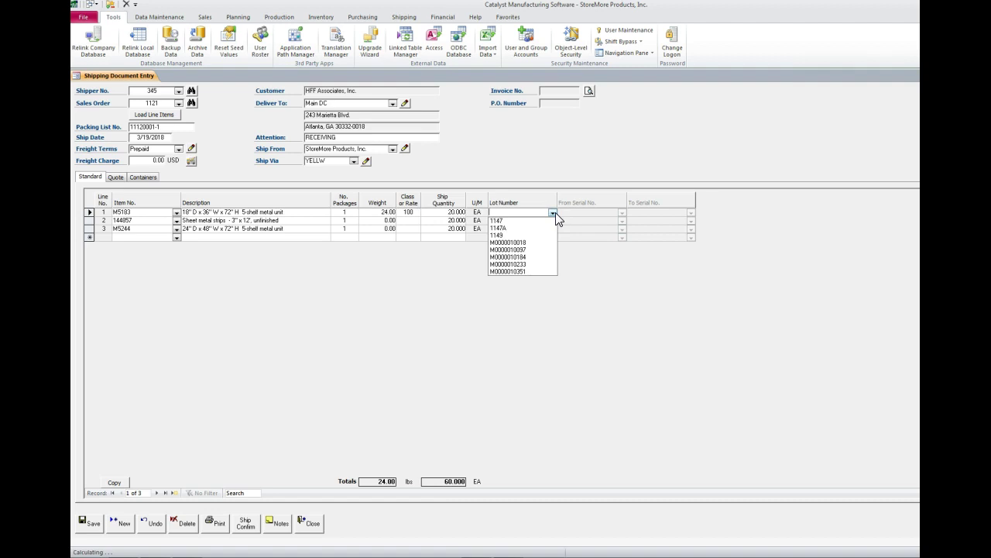
left_click(523, 243)
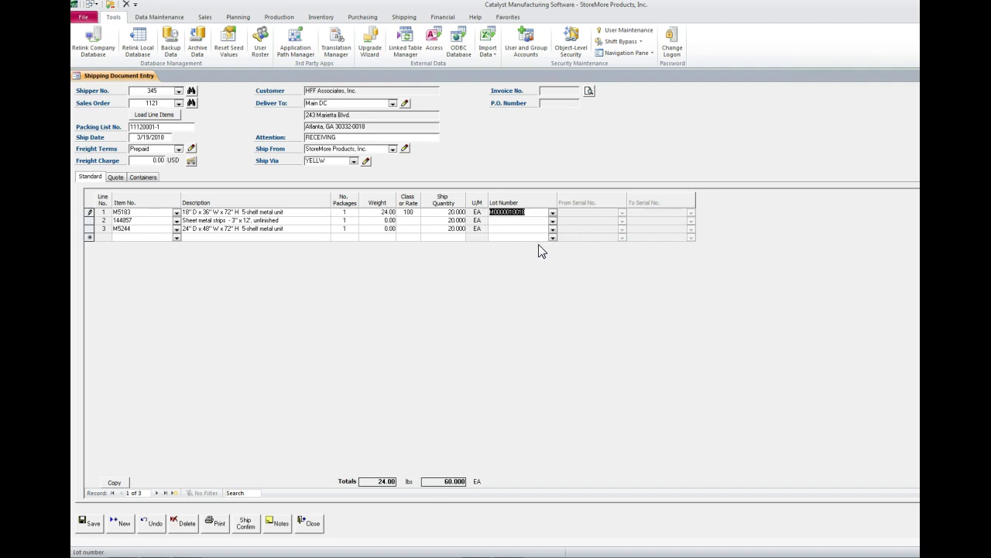
left_click(553, 220)
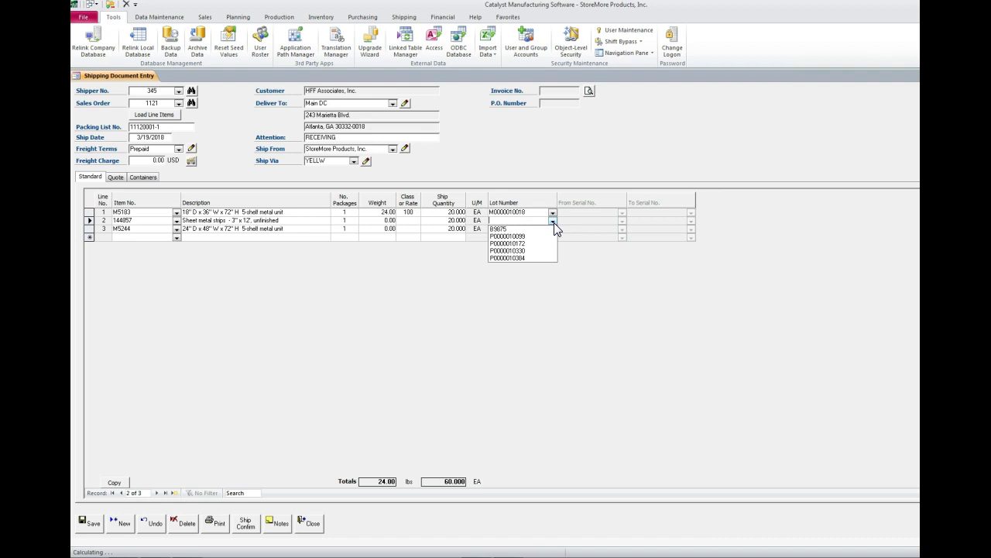
left_click(553, 243)
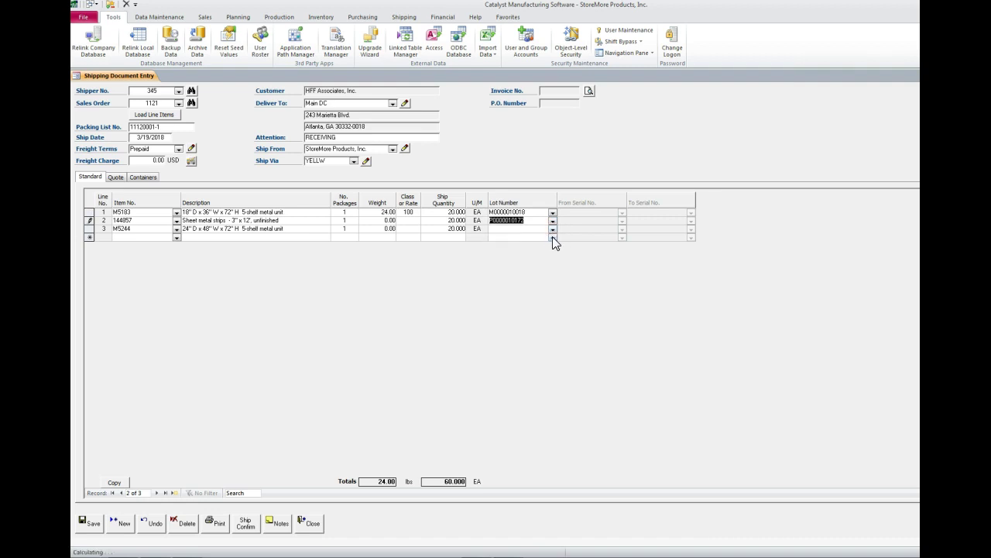
left_click(553, 230)
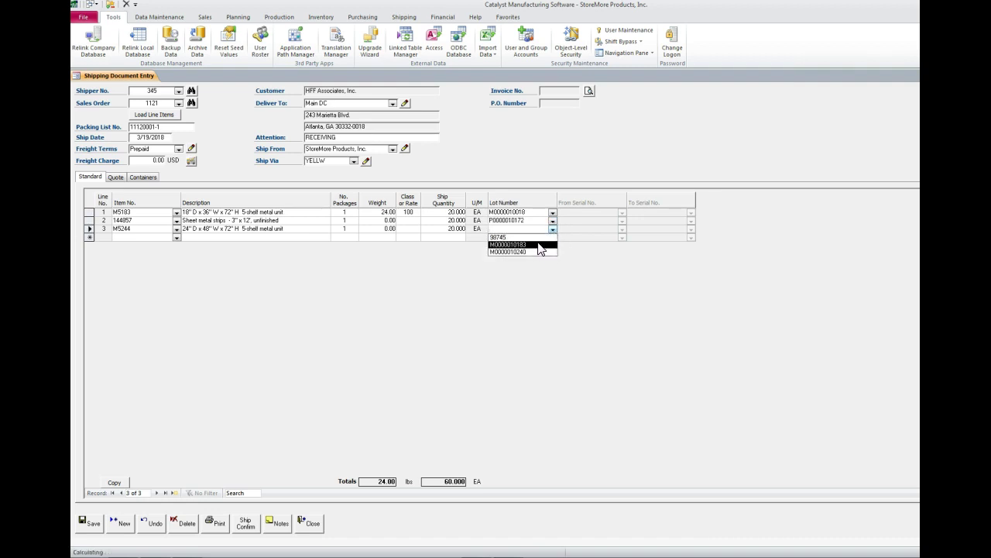
left_click(542, 244)
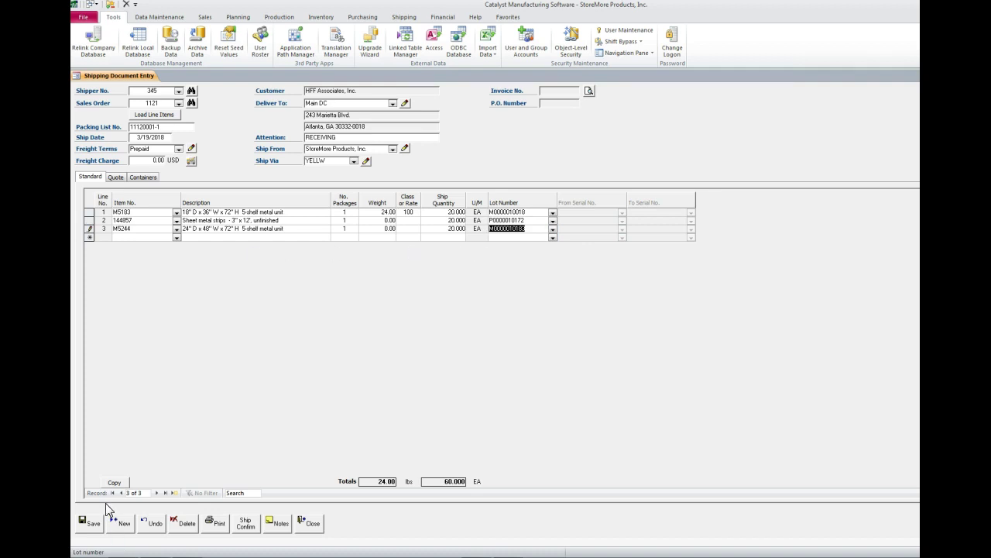
left_click(89, 523)
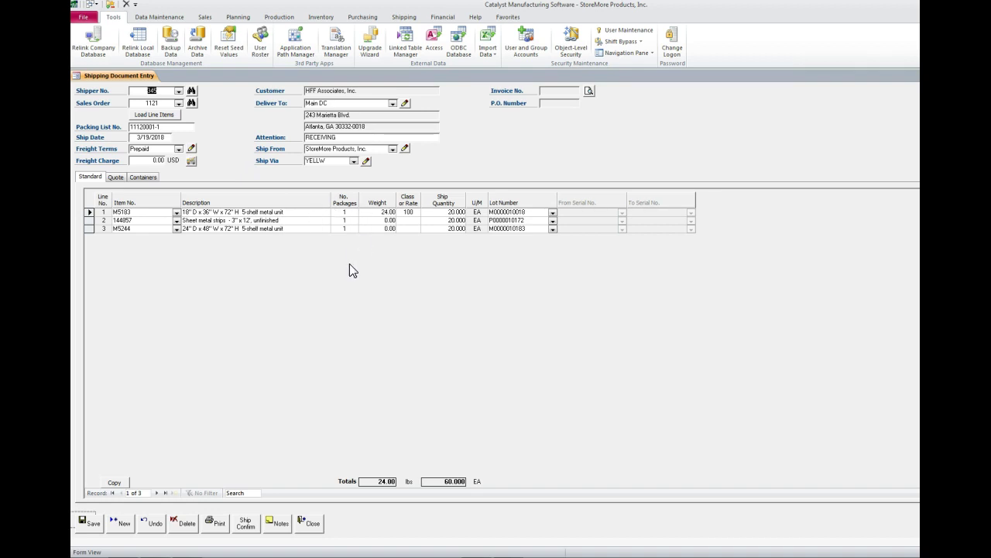
Open shipment confirmation for the shipper and set Ship From to the specified location Staging in warehouse Main
left_click(247, 524)
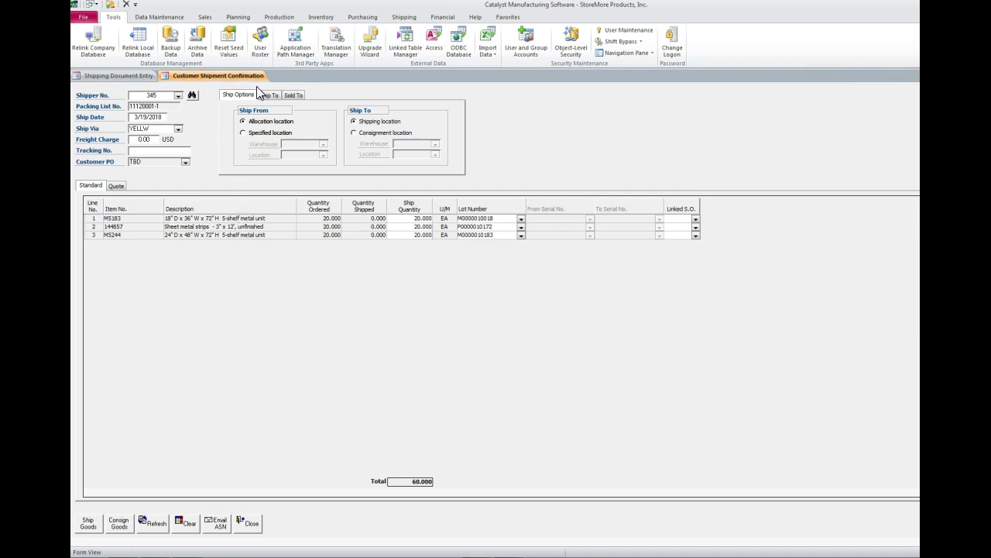
left_click(248, 133)
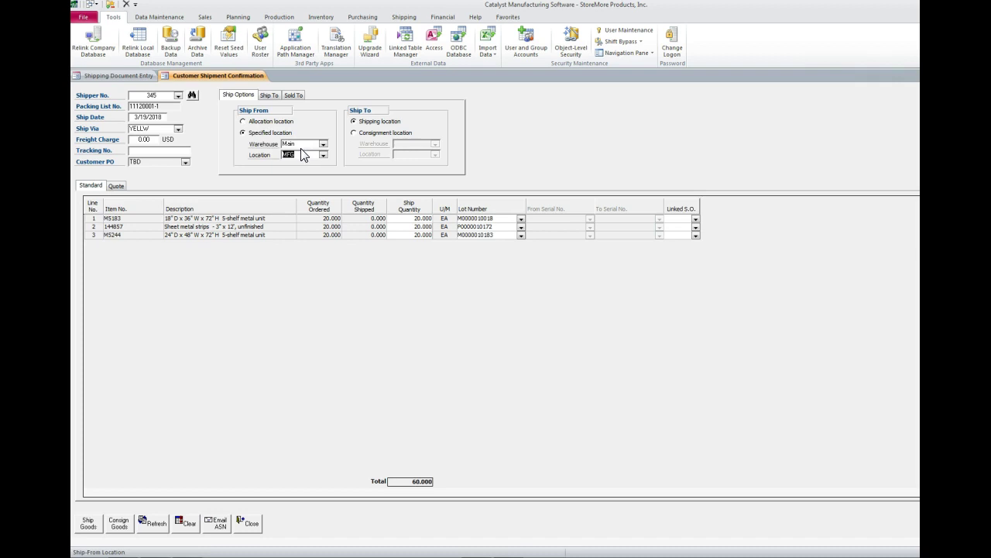
left_click(323, 155)
left_click(316, 175)
Ship the goods and create the customer invoice, accepting the negative inventory balances, and close Shipping Document Entry
left_click(88, 523)
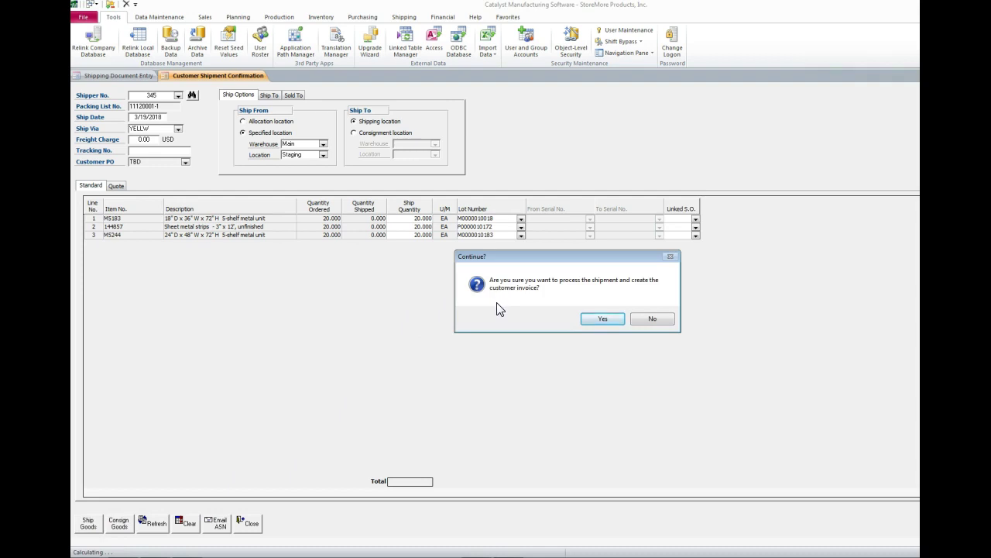
left_click(603, 318)
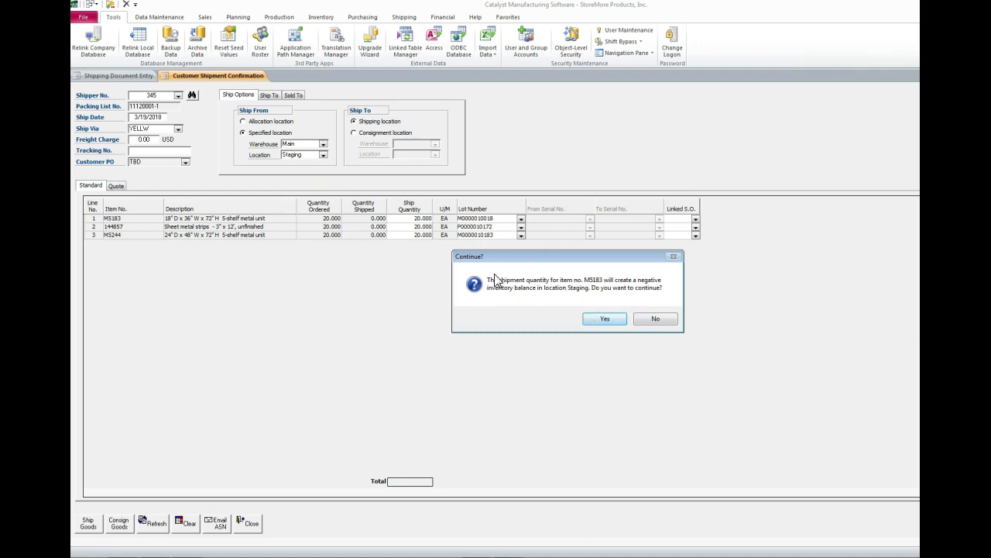
left_click(602, 319)
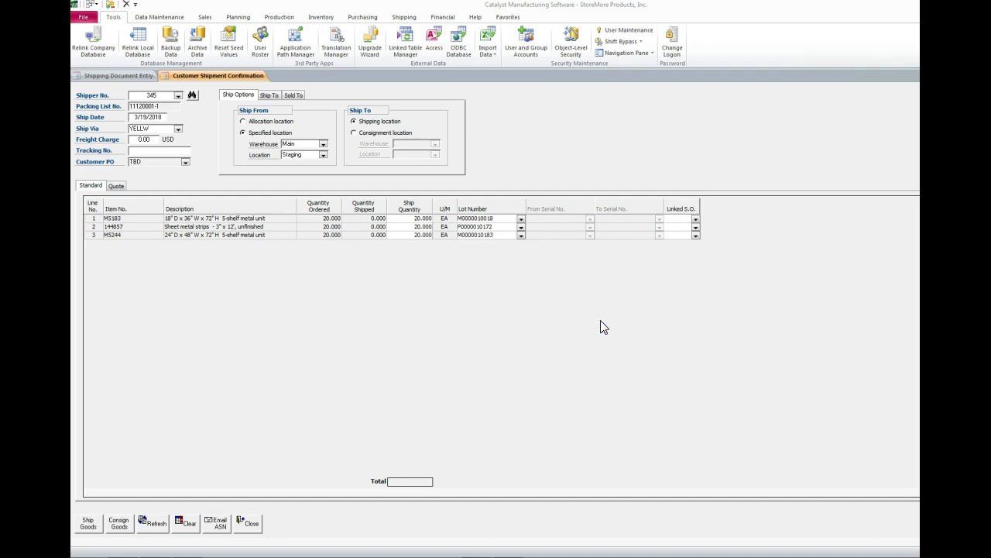
left_click(602, 319)
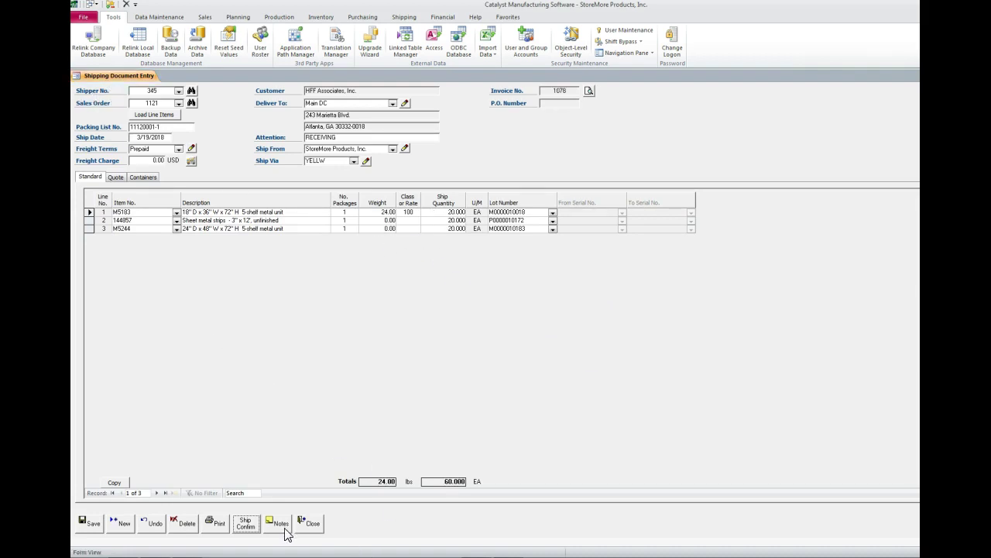
left_click(308, 524)
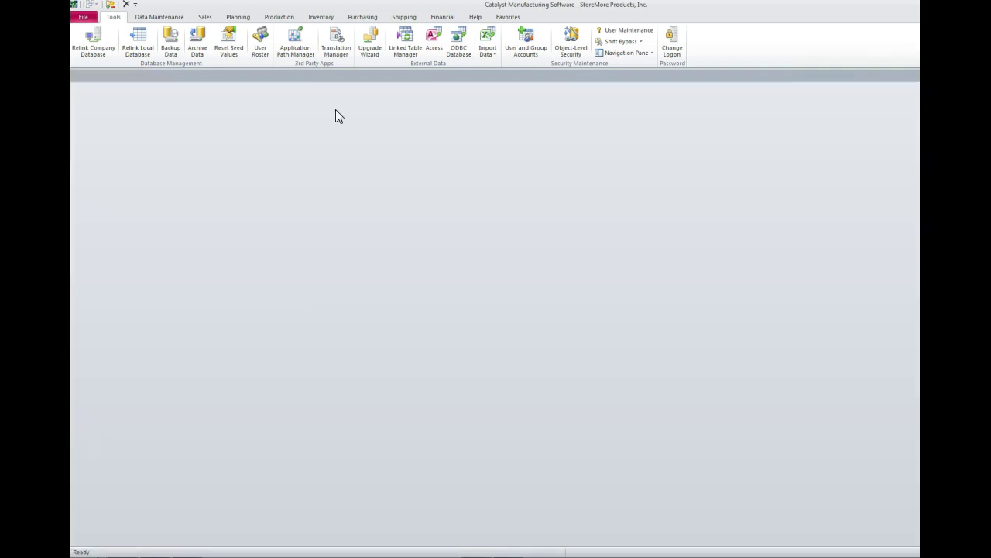
Preview the customer invoices dated 3/19/2018 for all customers, examine the HFF Associates invoice, and close the preview
left_click(405, 17)
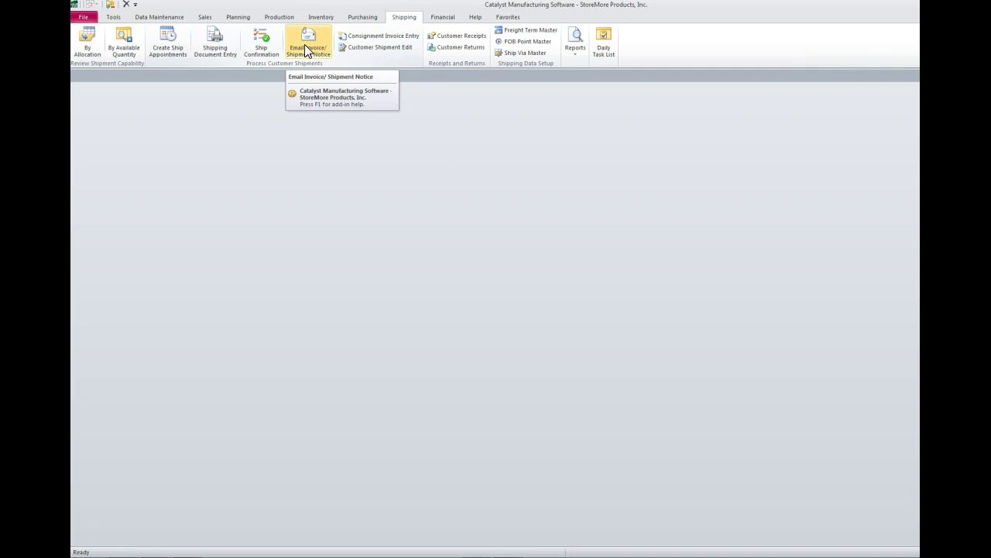
left_click(582, 56)
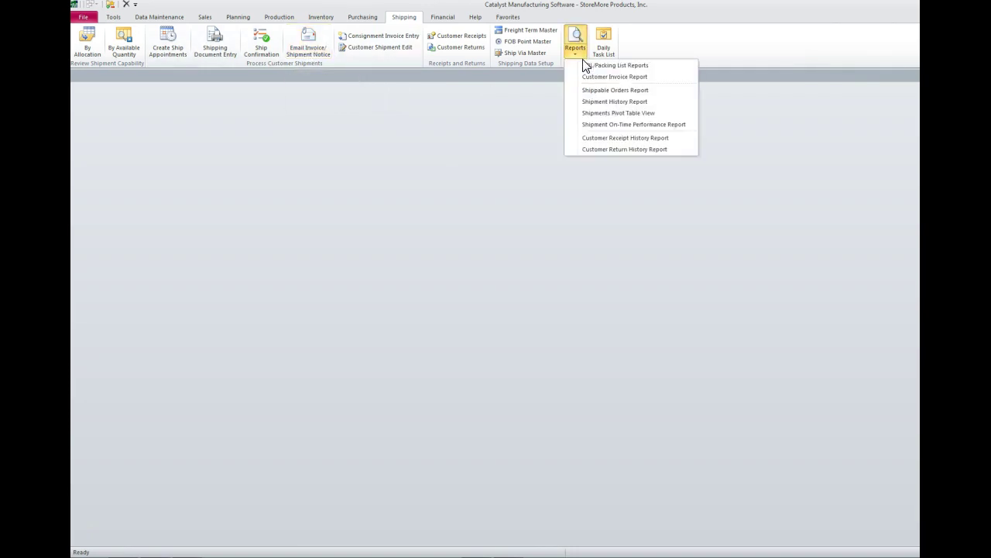
left_click(597, 77)
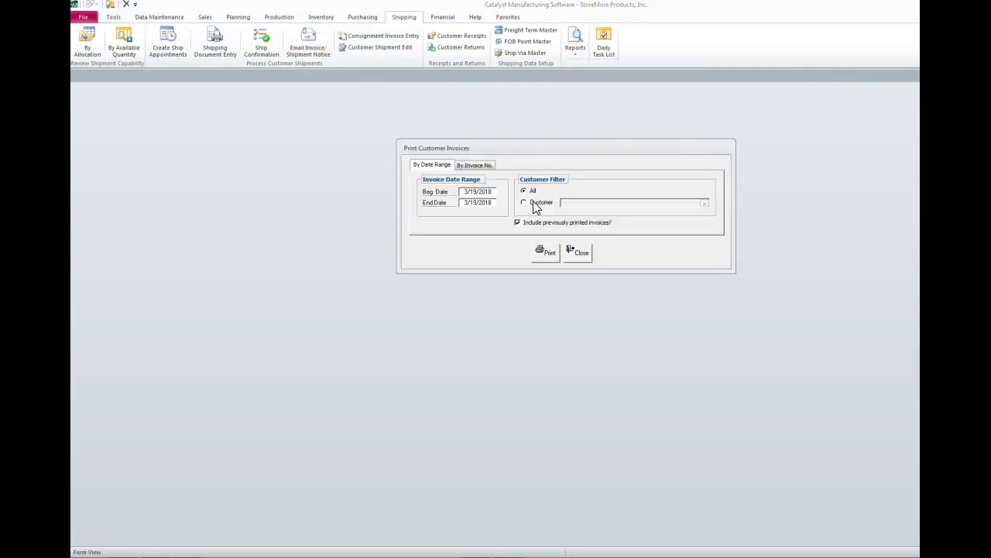
left_click(547, 252)
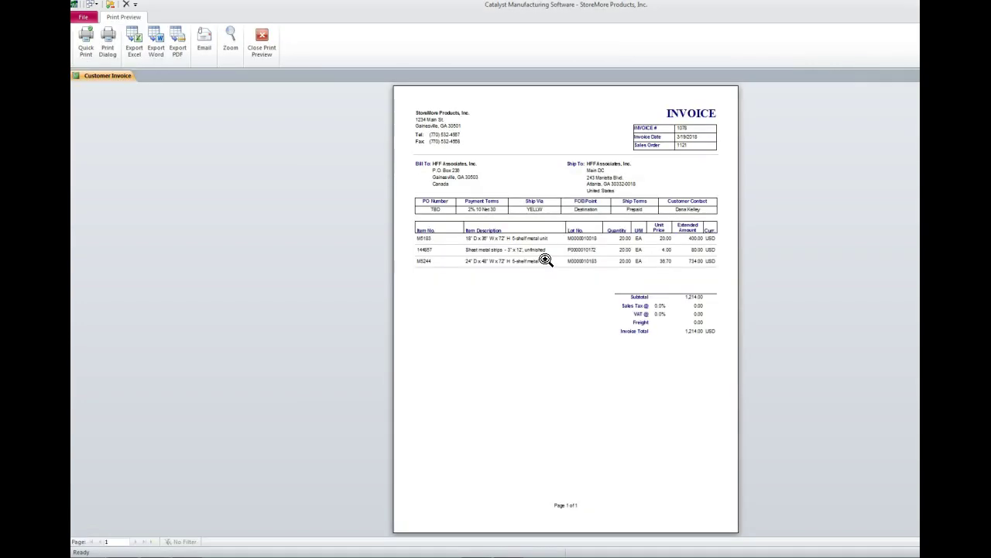
left_click(549, 188)
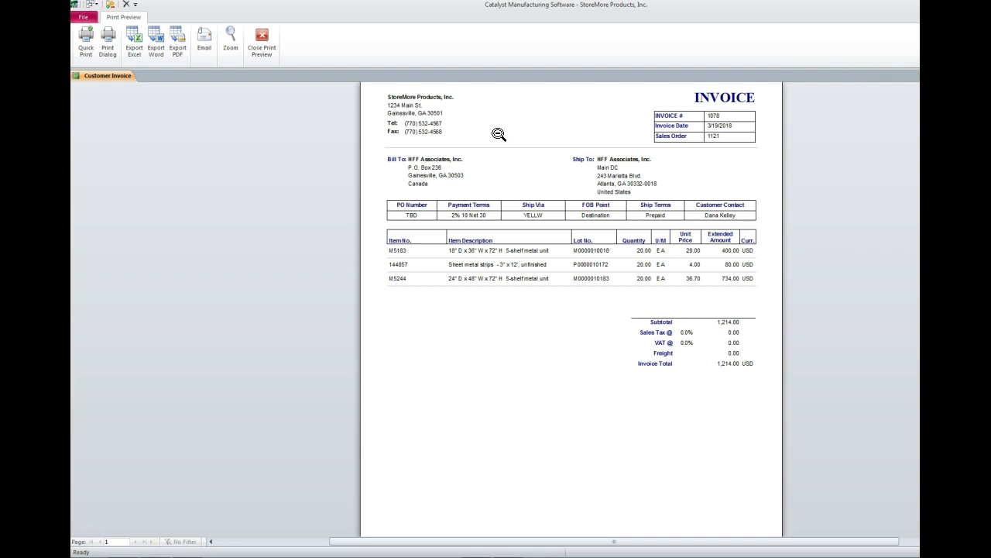
left_click(261, 51)
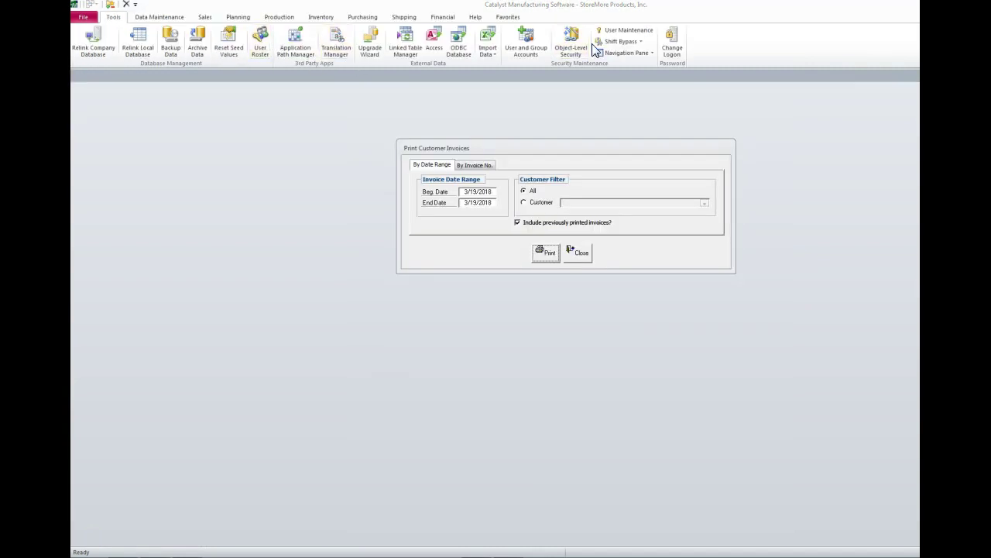
Bring up the QuickBooks export options for customer invoices and leave the Print Customer Invoices form
left_click(453, 21)
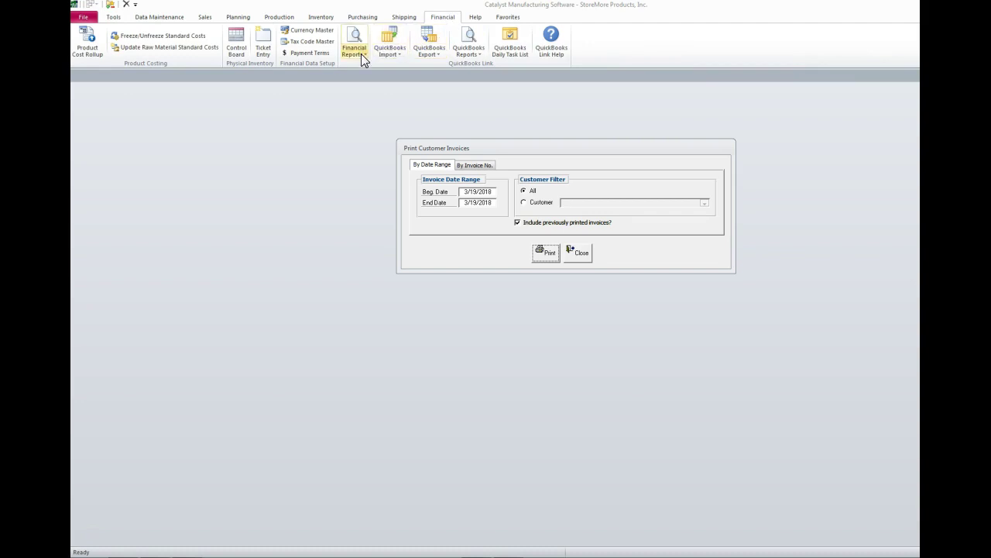
left_click(361, 53)
left_click(436, 53)
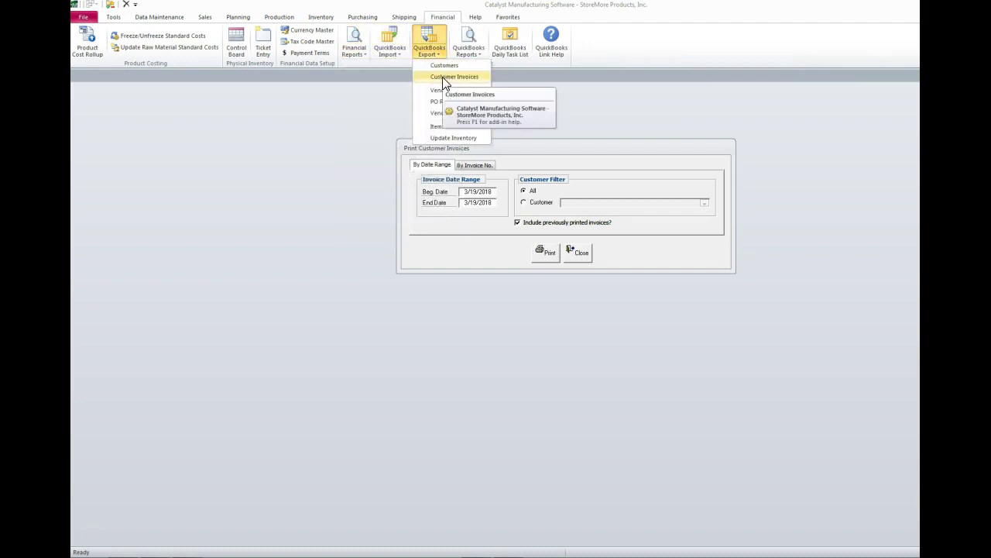
left_click(449, 77)
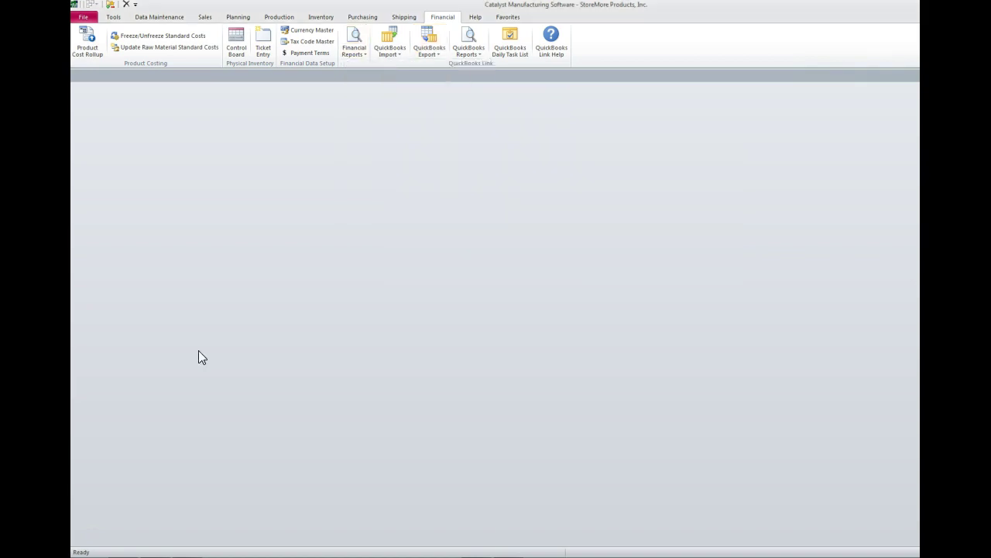